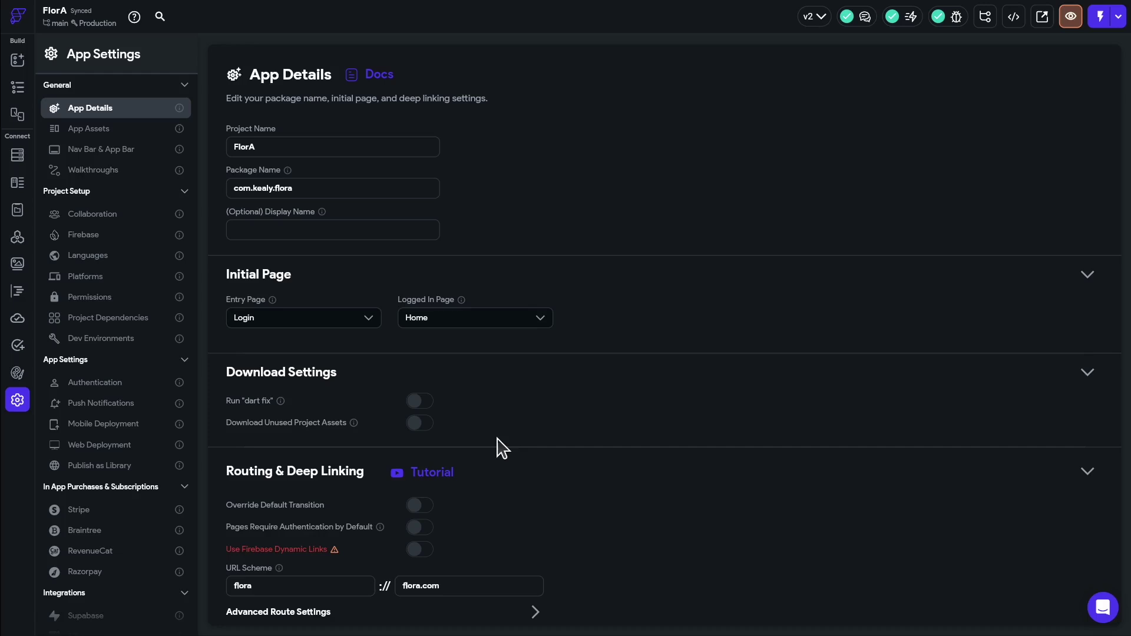
Go to the FlorA project's Push Notifications settings page.
click(78, 403)
Enable and deploy push notifications, then follow the Firestore Setup error to Firestore Settings.
click(388, 139)
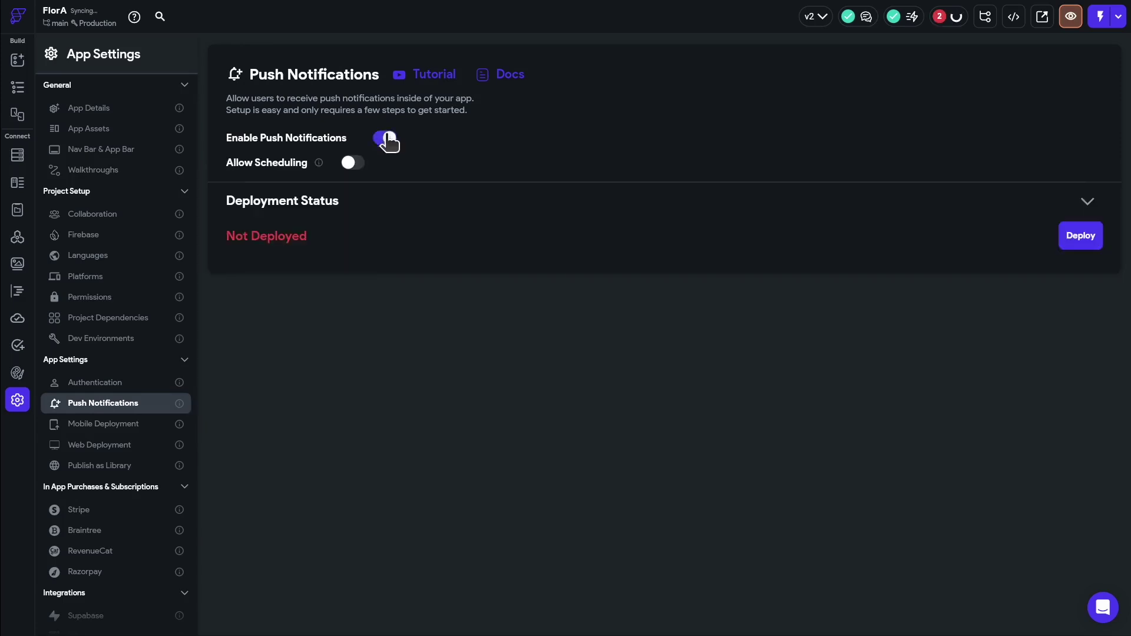
click(1083, 244)
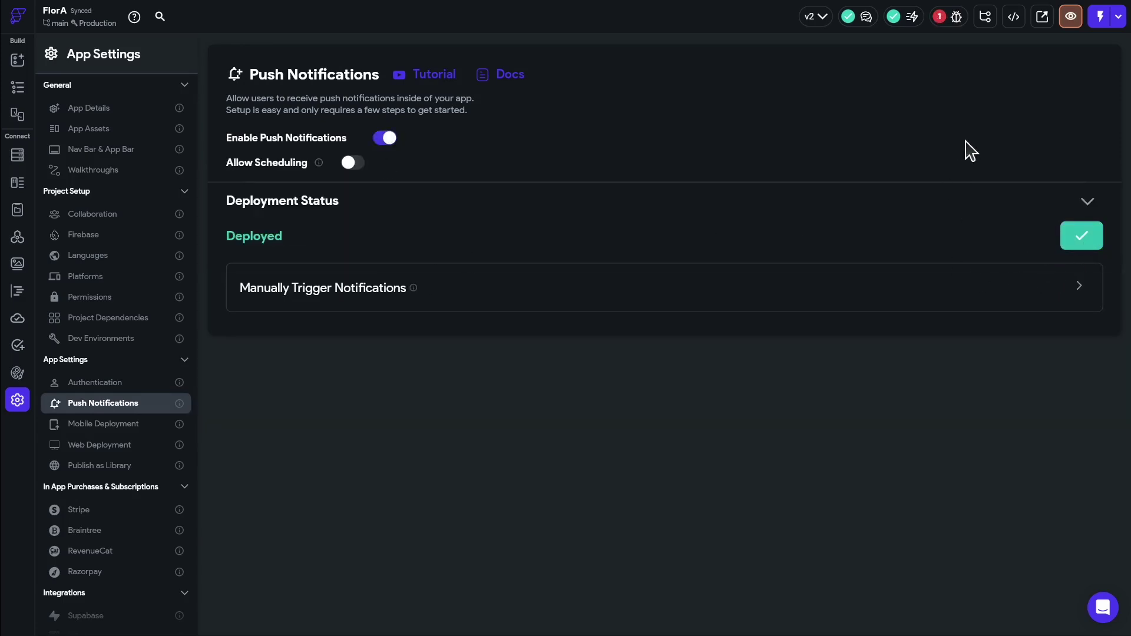
click(929, 25)
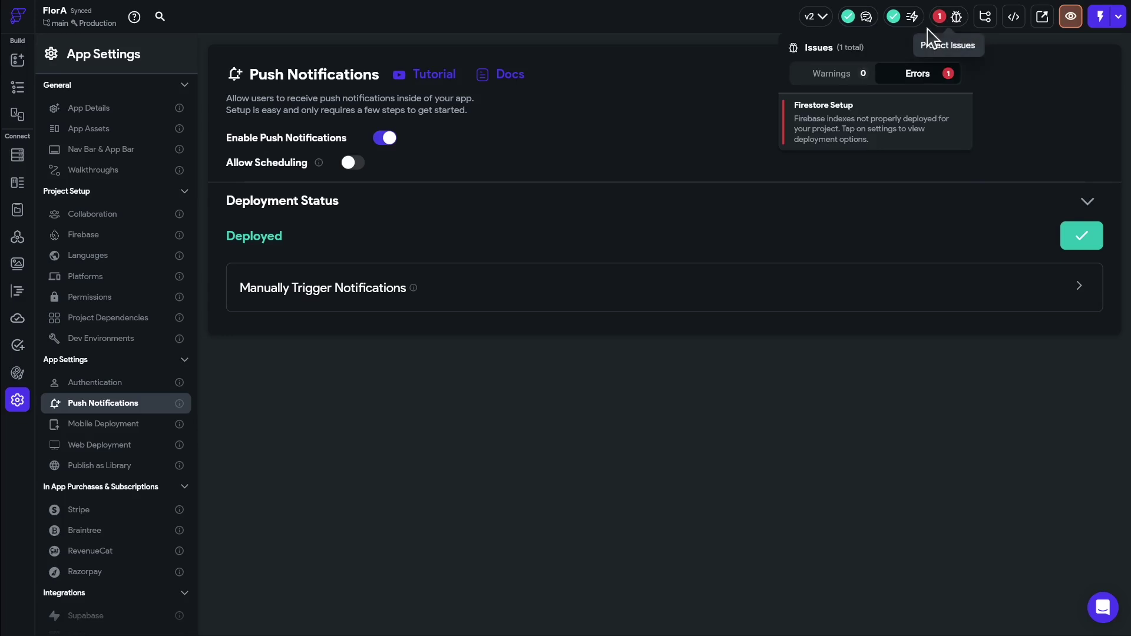
click(833, 118)
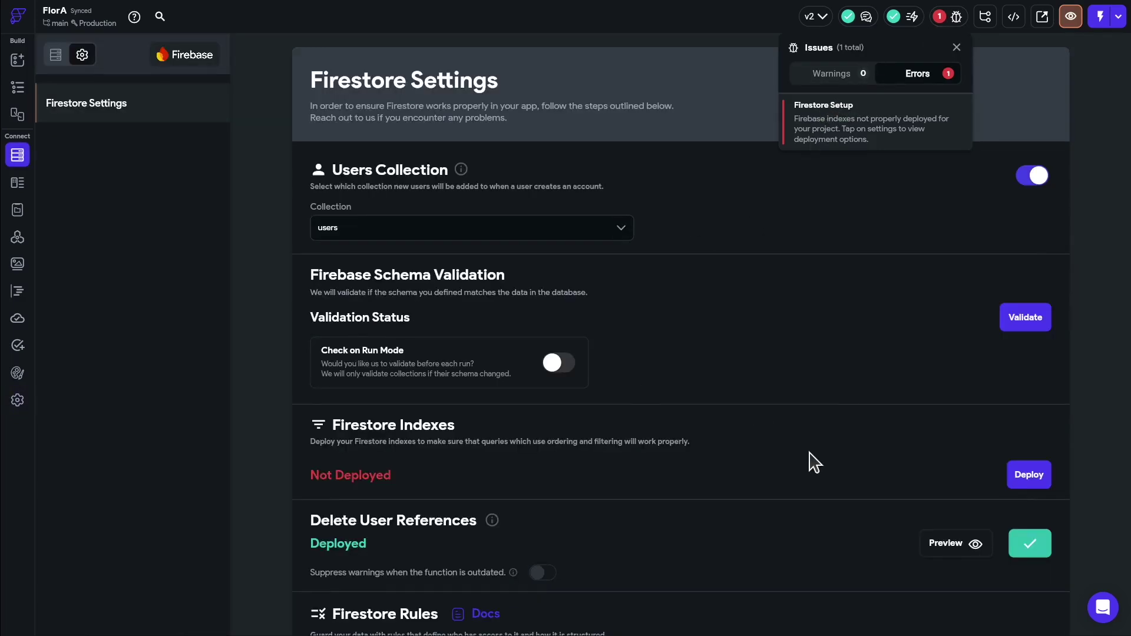
Deploy the Firestore indexes that show as Not Deployed.
scroll(840, 404, down, 3)
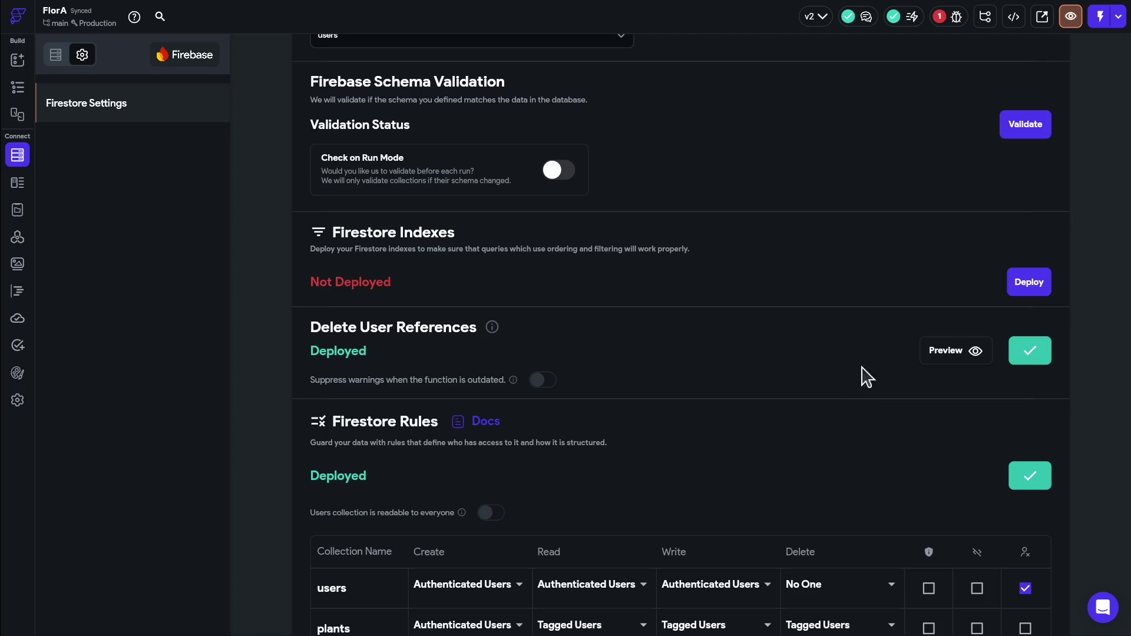
click(1024, 285)
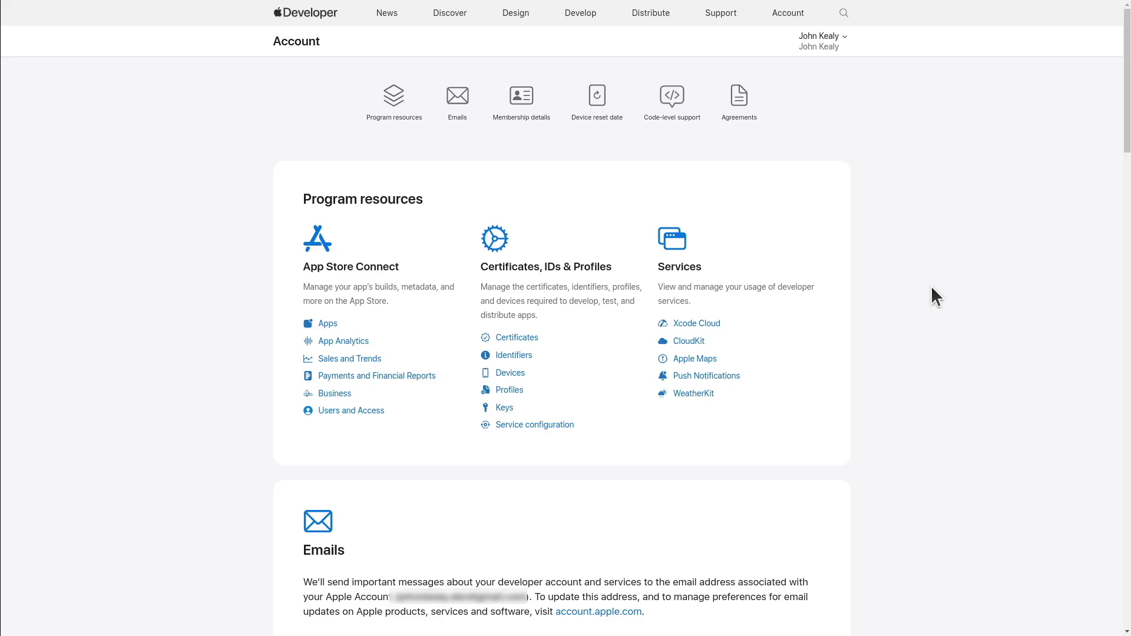
Switch to the Apple App Store Deployment docs and scroll to Create a Bundle Identifier.
key(ctrl+Tab)
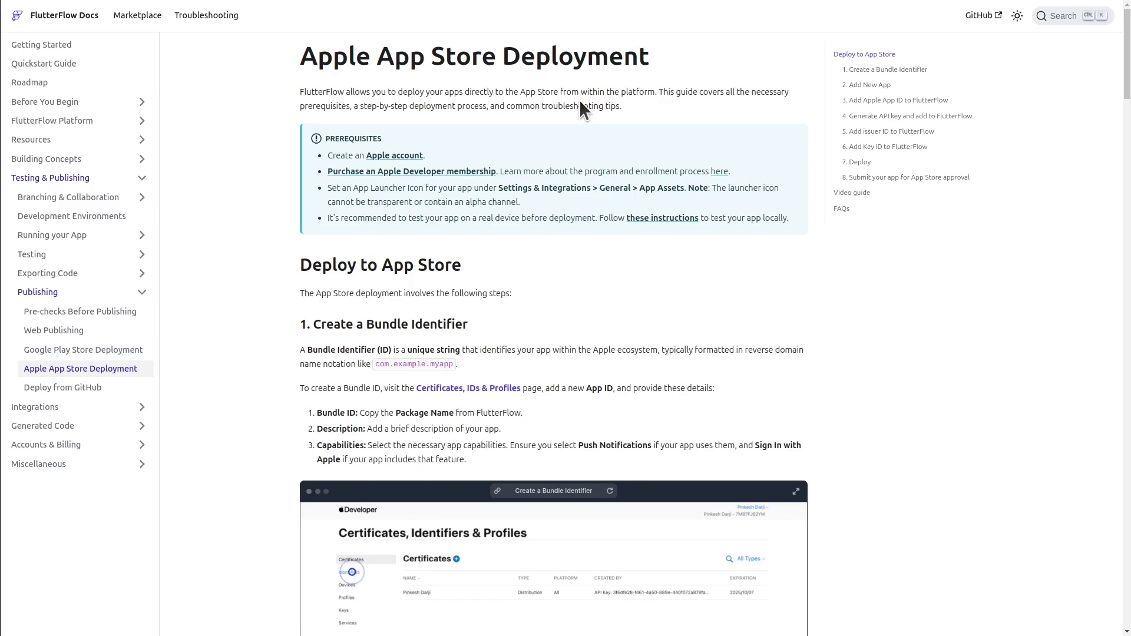
scroll(243, 351, down, 4)
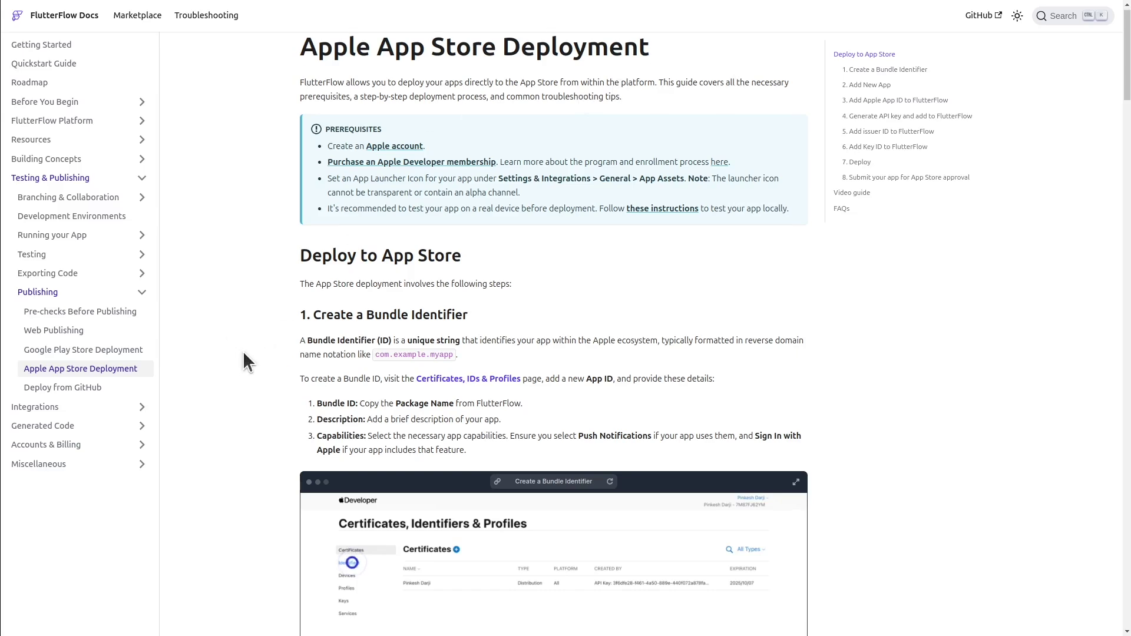
scroll(262, 356, down, 7)
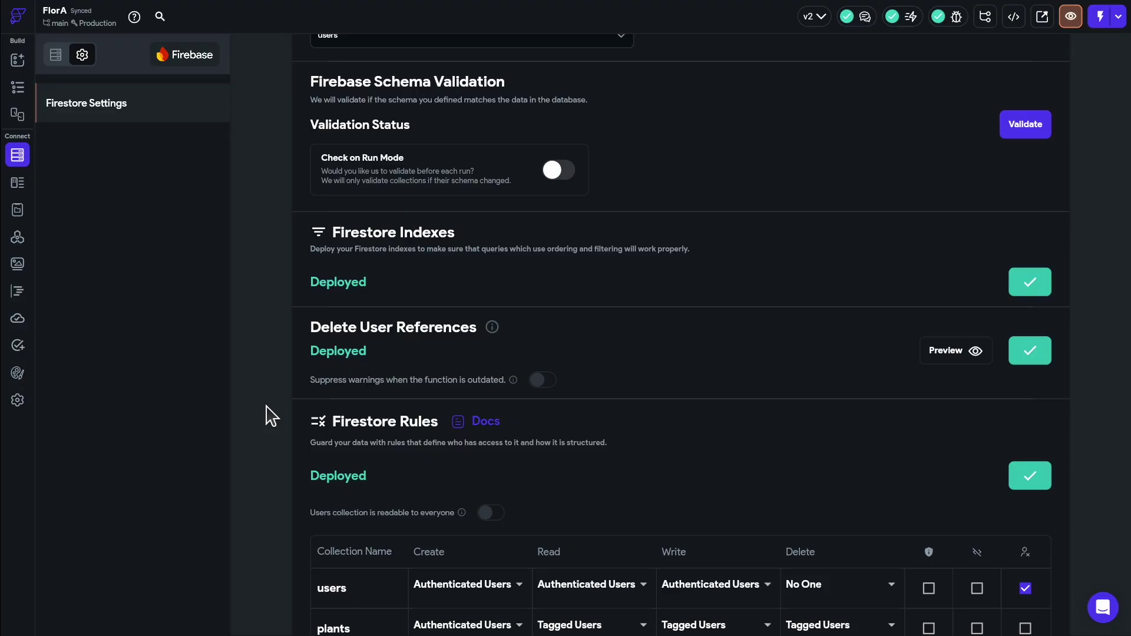
Copy the package name com.kealy.flora from the App Details settings.
click(18, 400)
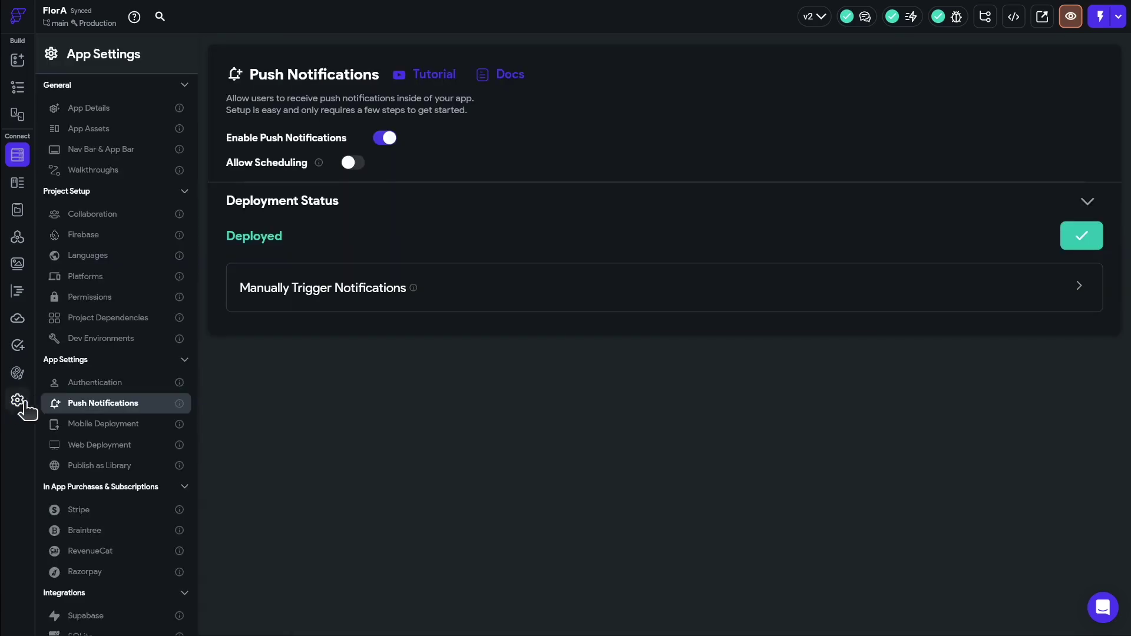
click(104, 111)
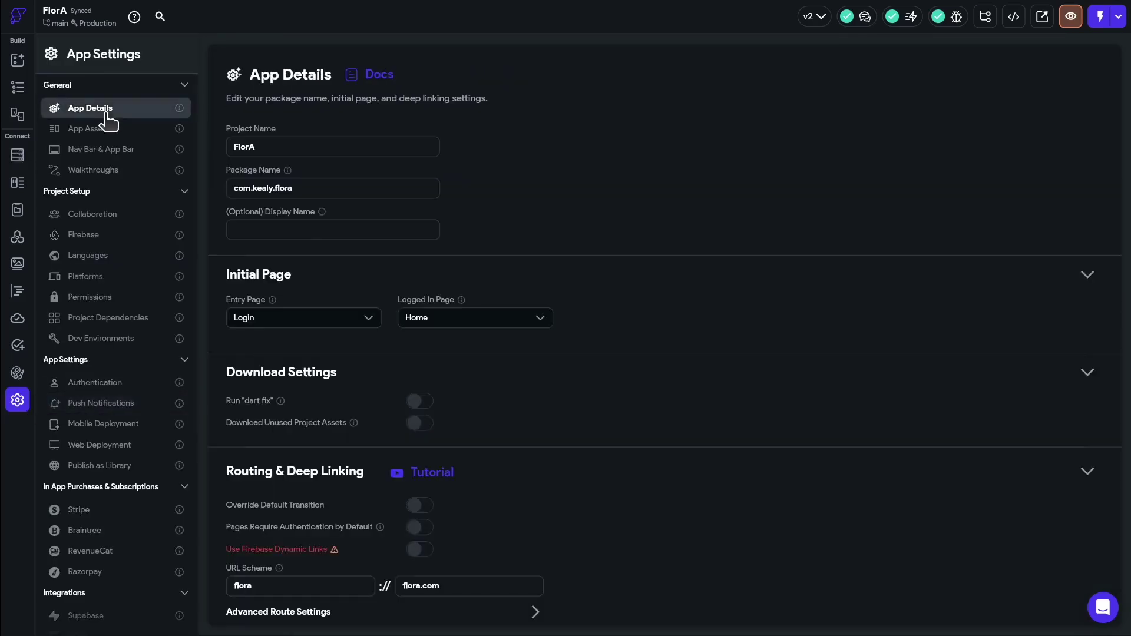
click(312, 187)
drag(312, 187, 228, 189)
key(ctrl+c)
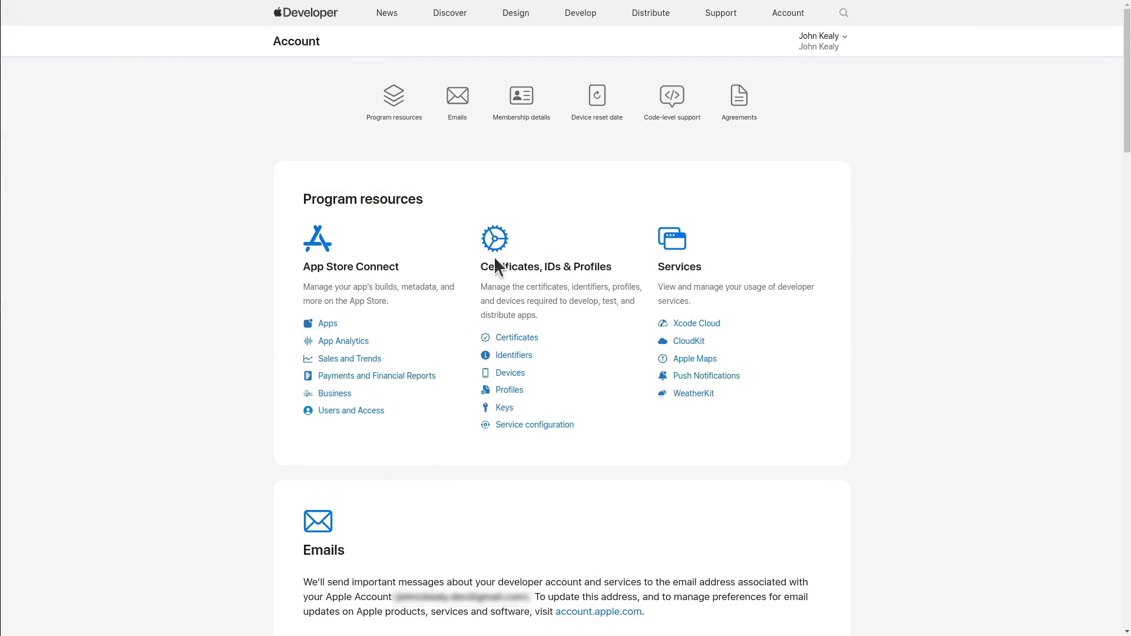
Start a new app App ID with bundle ID com.kealy.flora and description 'FlorA plant care'.
click(513, 356)
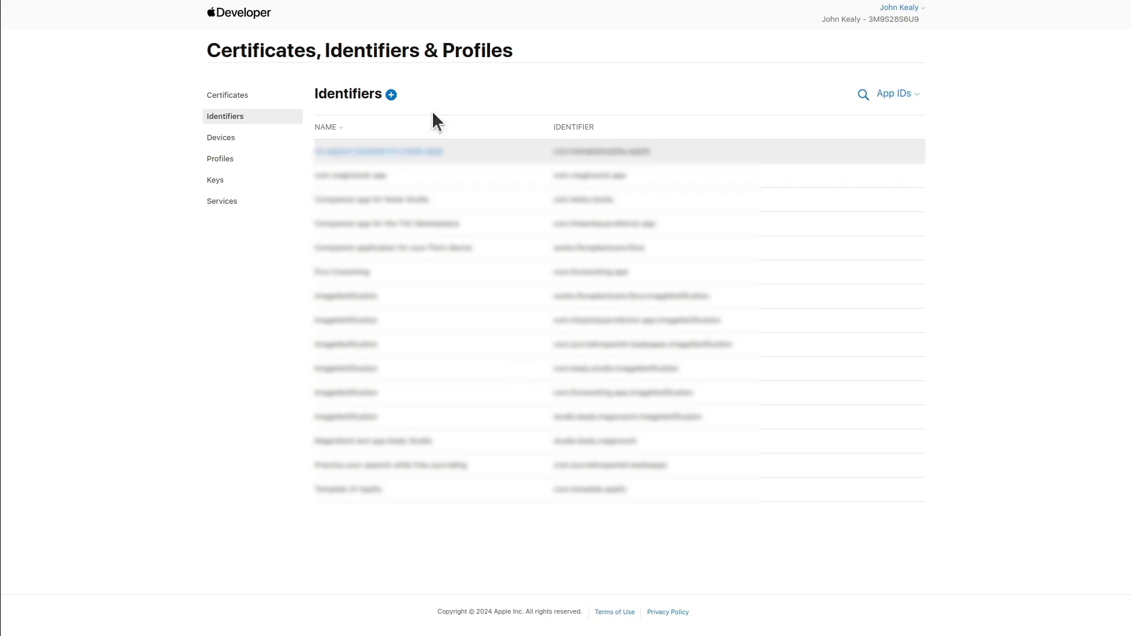
click(391, 94)
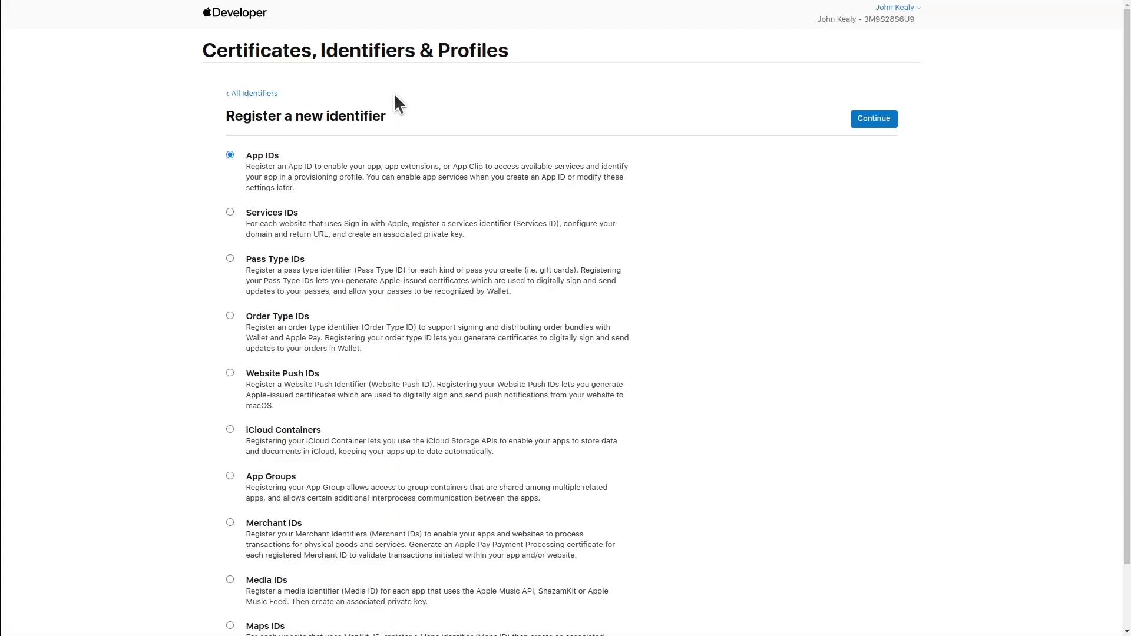
click(871, 119)
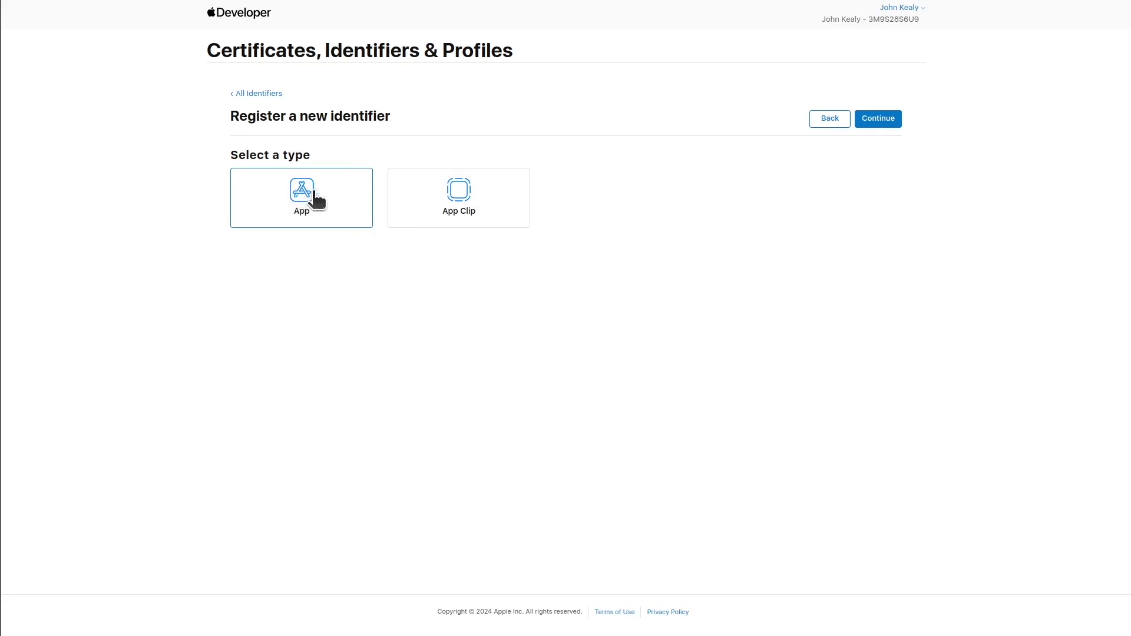
click(875, 119)
click(608, 207)
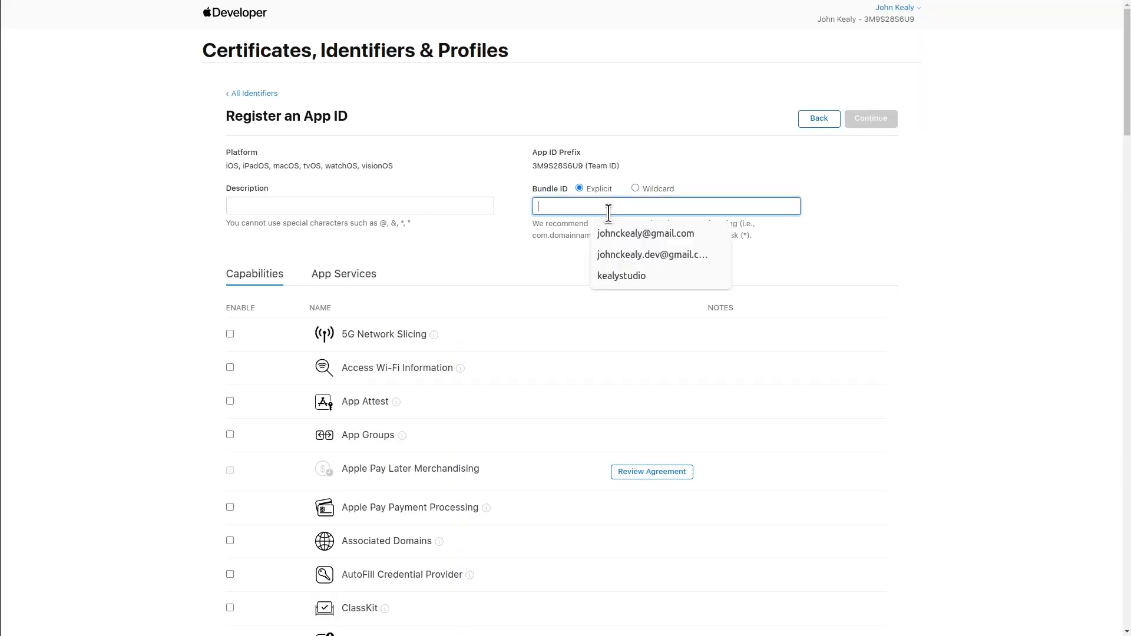
key(ctrl+v)
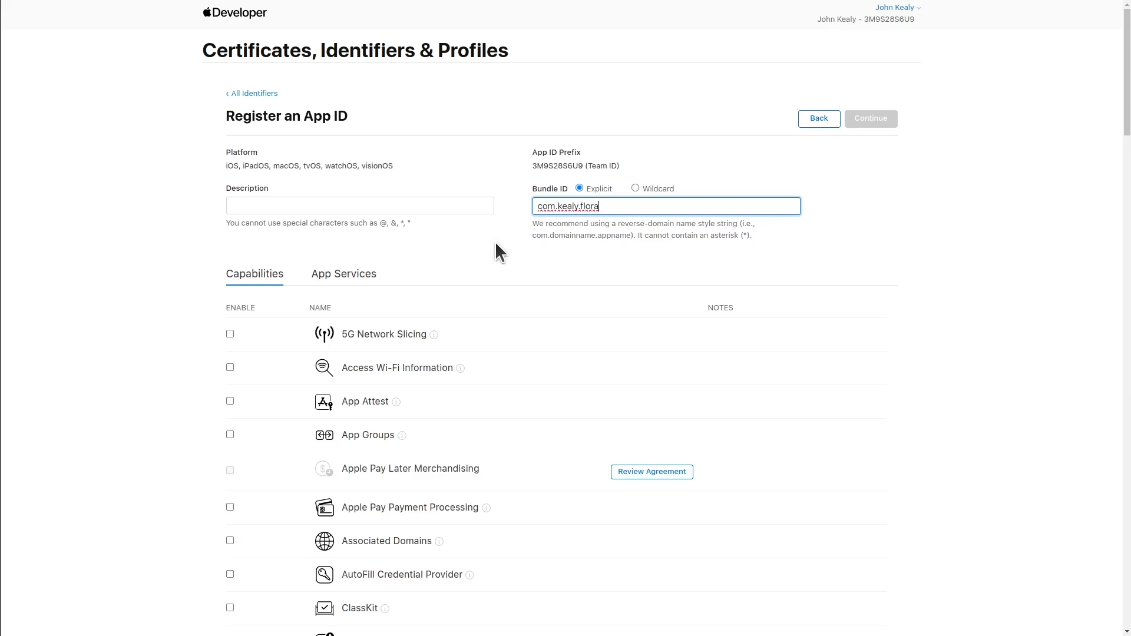
click(293, 207)
text(F)
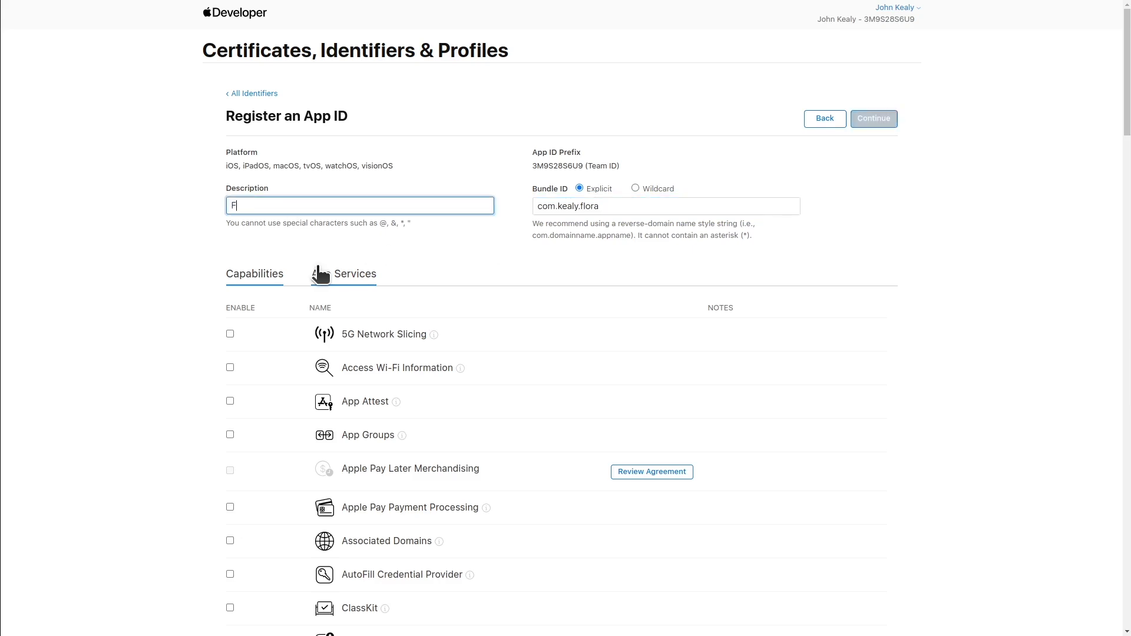
text(lorA plant care)
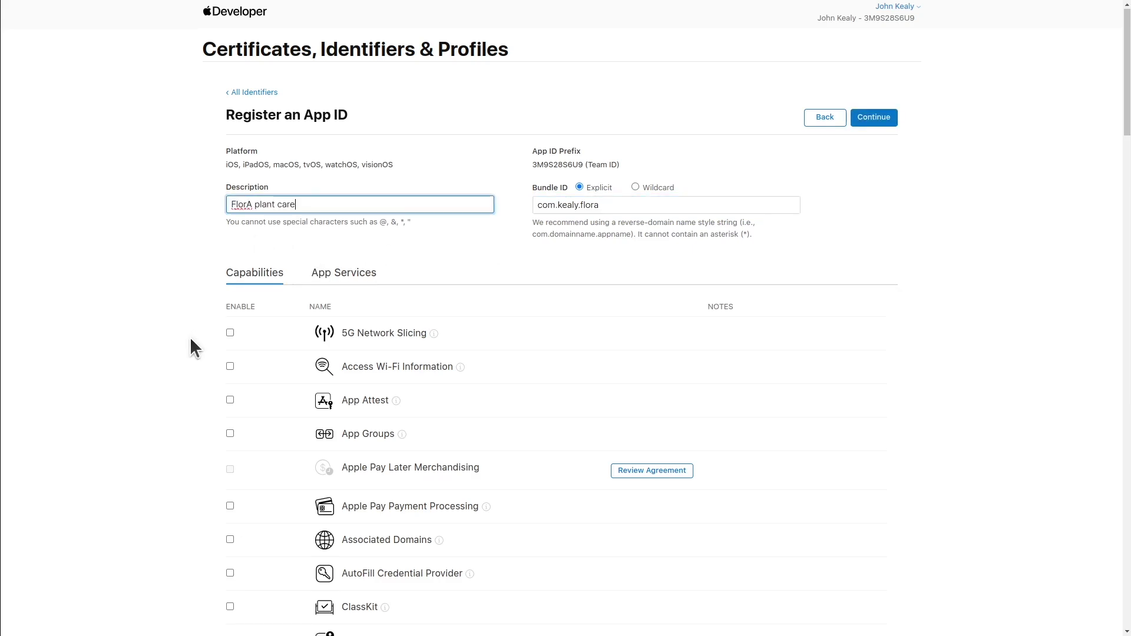
Enable the Push Notifications capability and register the App ID.
scroll(190, 341, down, 6)
key(ctrl+f)
text(pu)
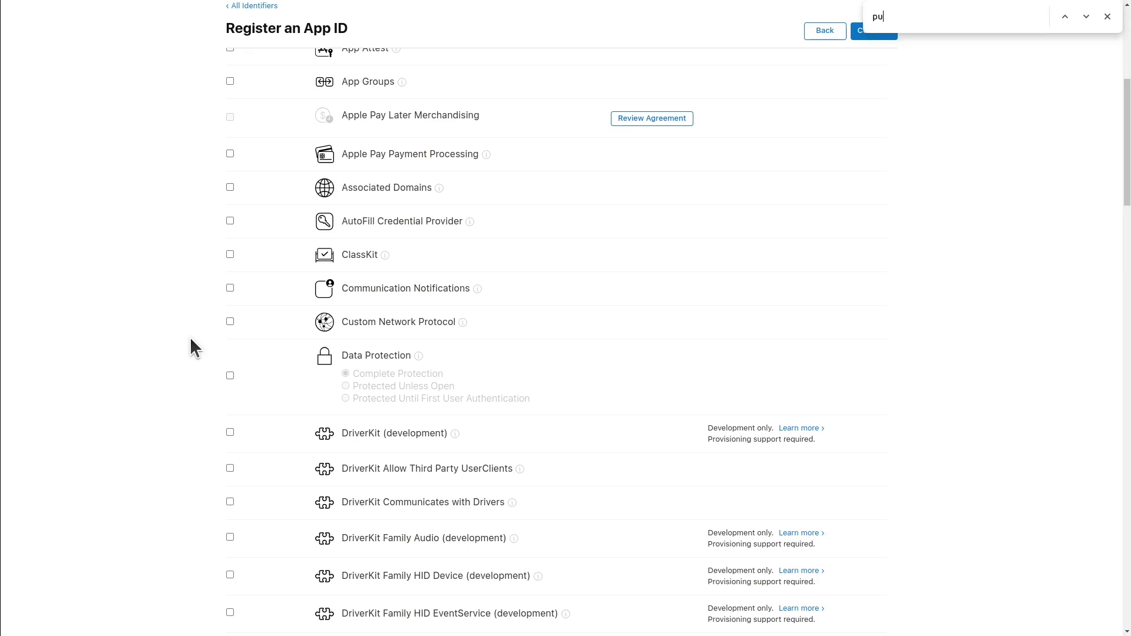
text(sh)
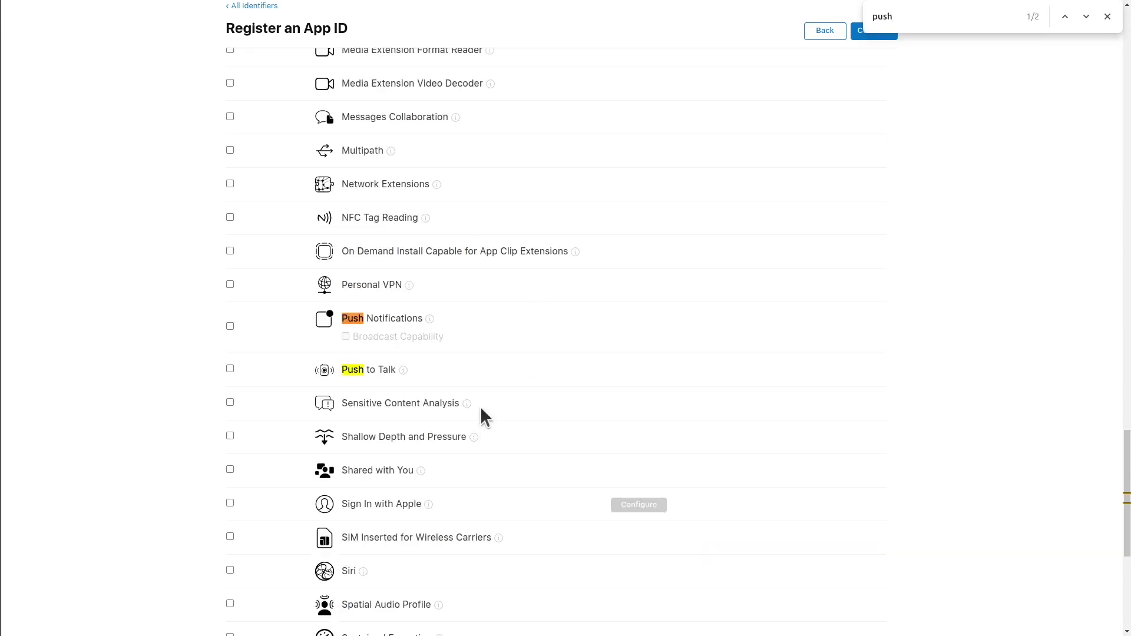
key(Escape)
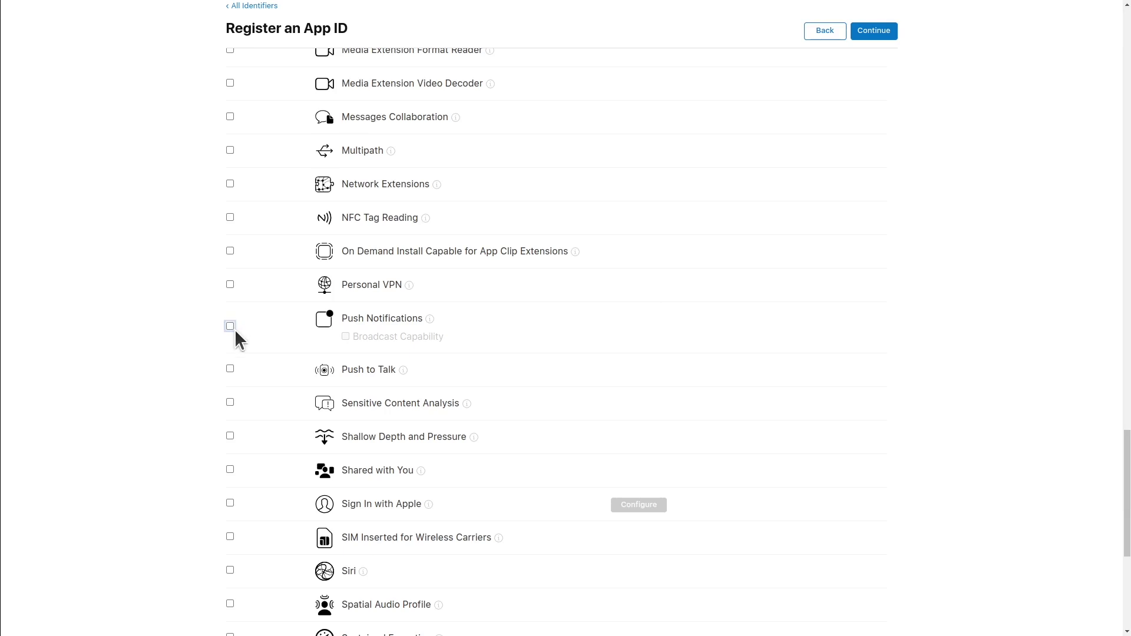
click(229, 326)
scroll(297, 362, down, 2)
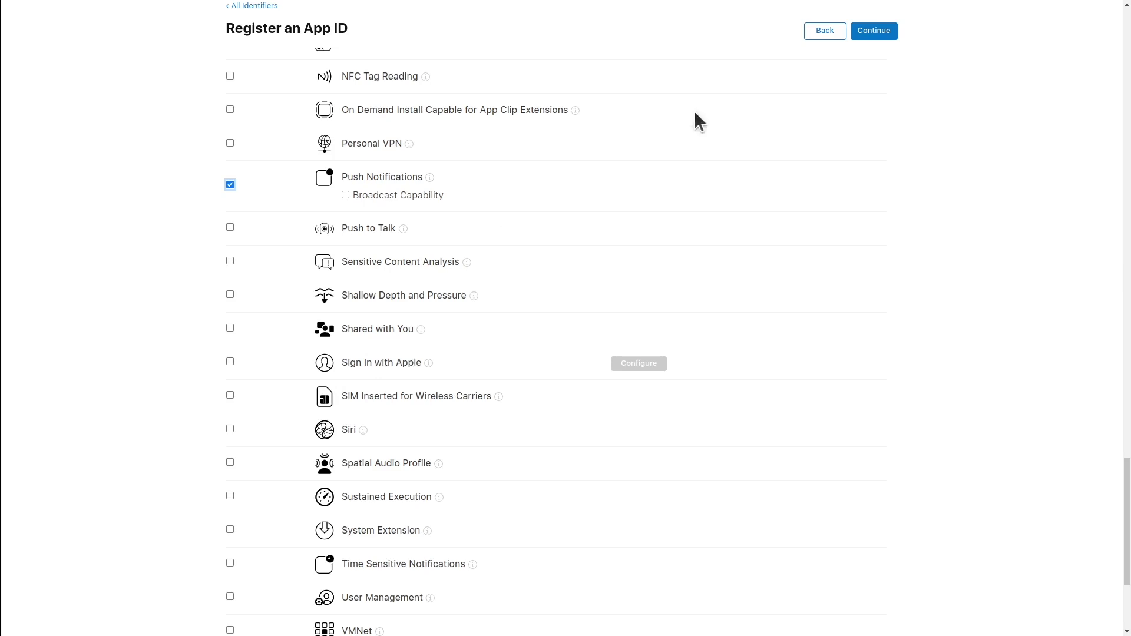
click(881, 34)
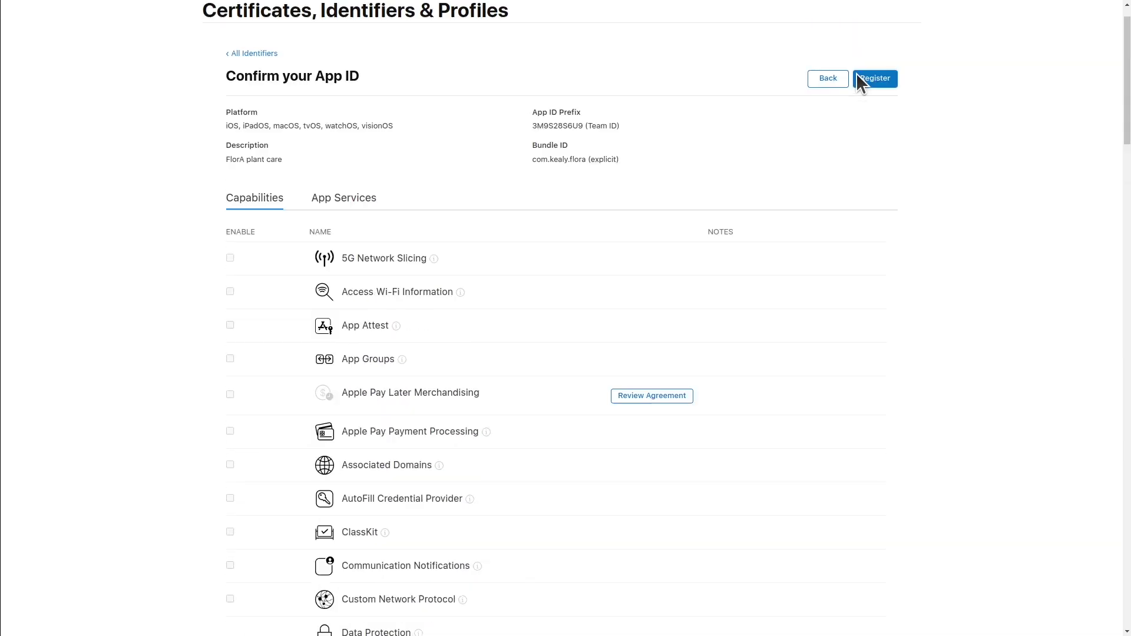
click(876, 119)
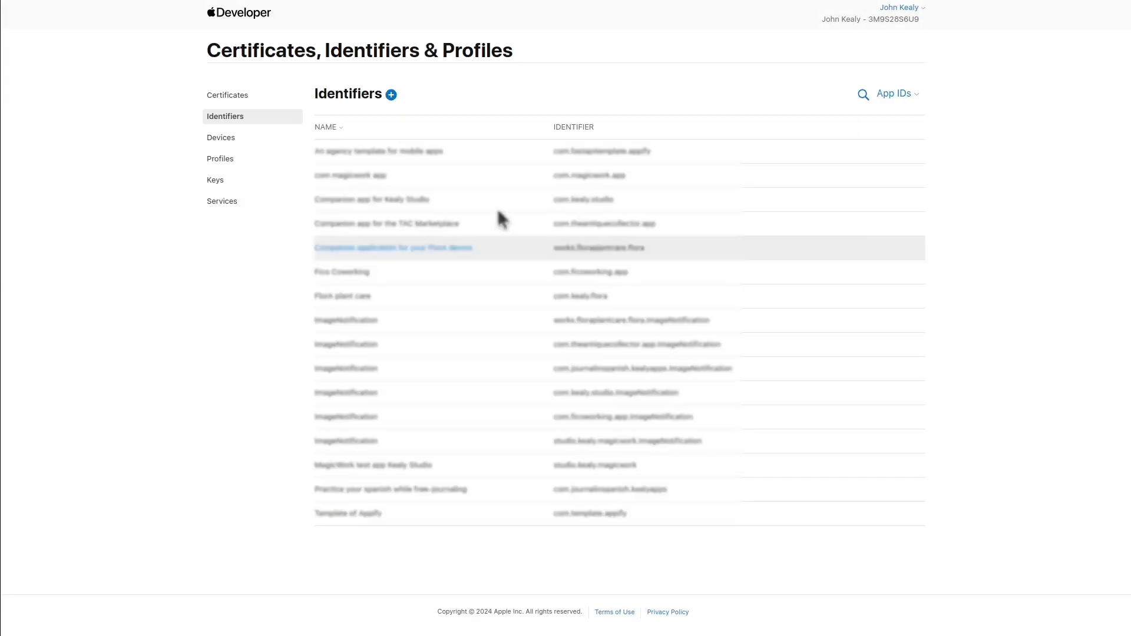
Submit a second App ID, 'ImageNotification', with bundle ID com.kealy.flora.ImageNotification.
click(391, 95)
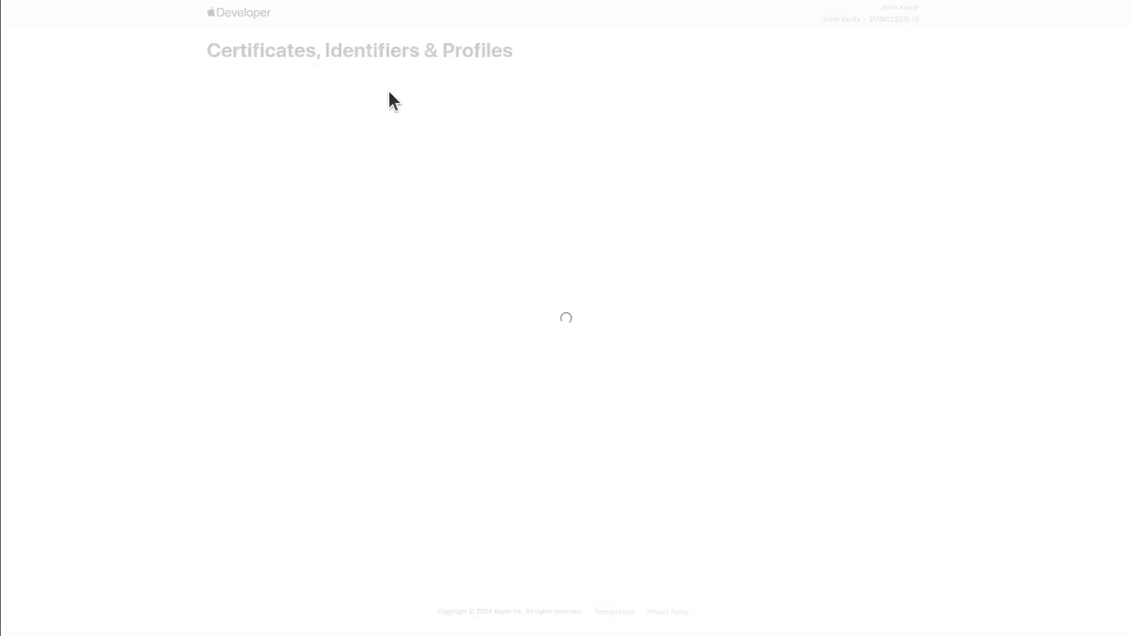
click(866, 118)
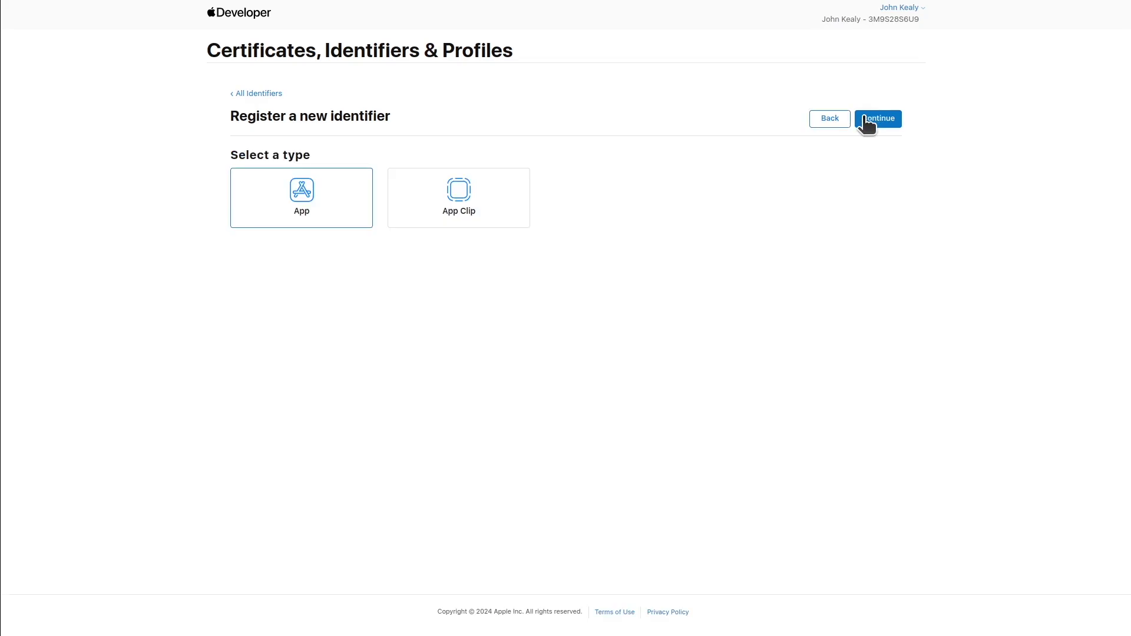
click(865, 119)
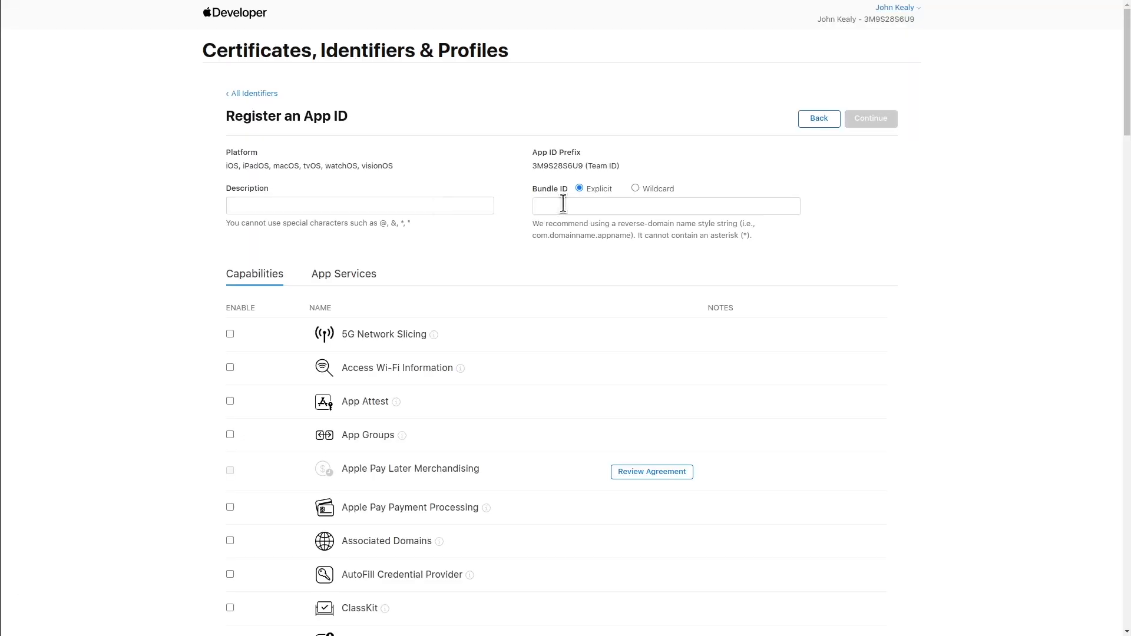
click(664, 205)
text(com.kealy.flora)
click(406, 202)
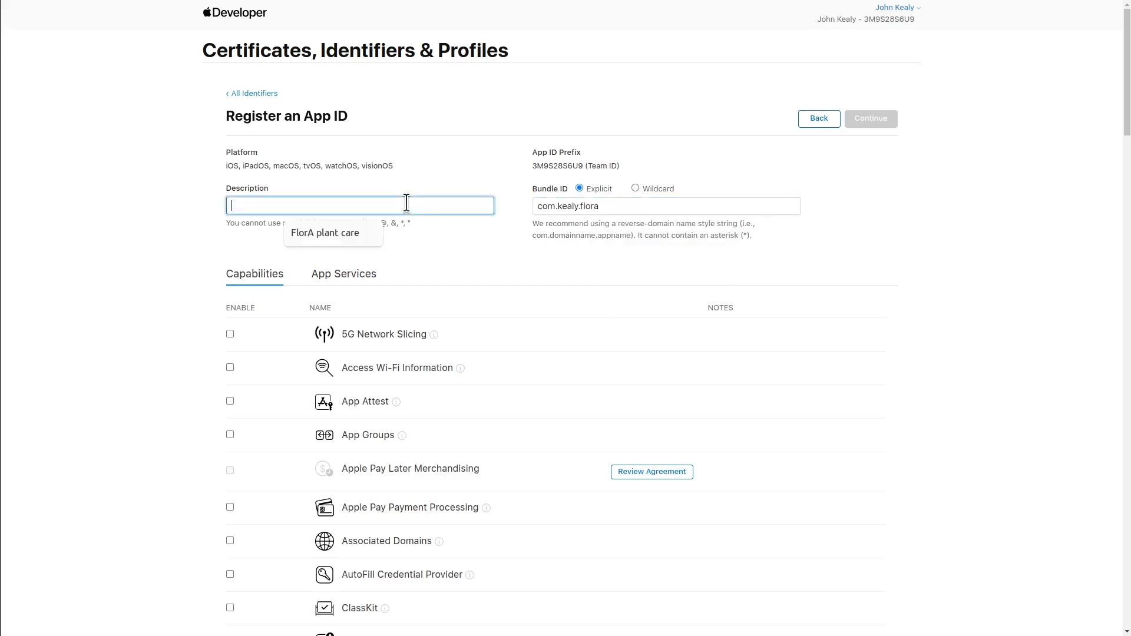
text(Image)
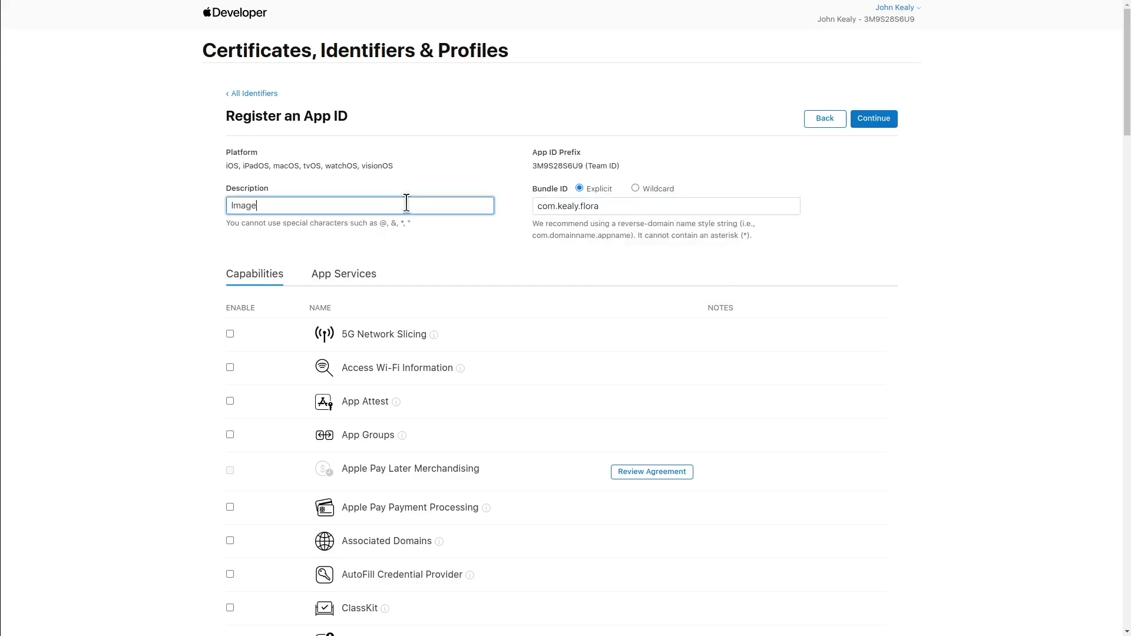
text(Notification)
double_click(247, 212)
key(super+c)
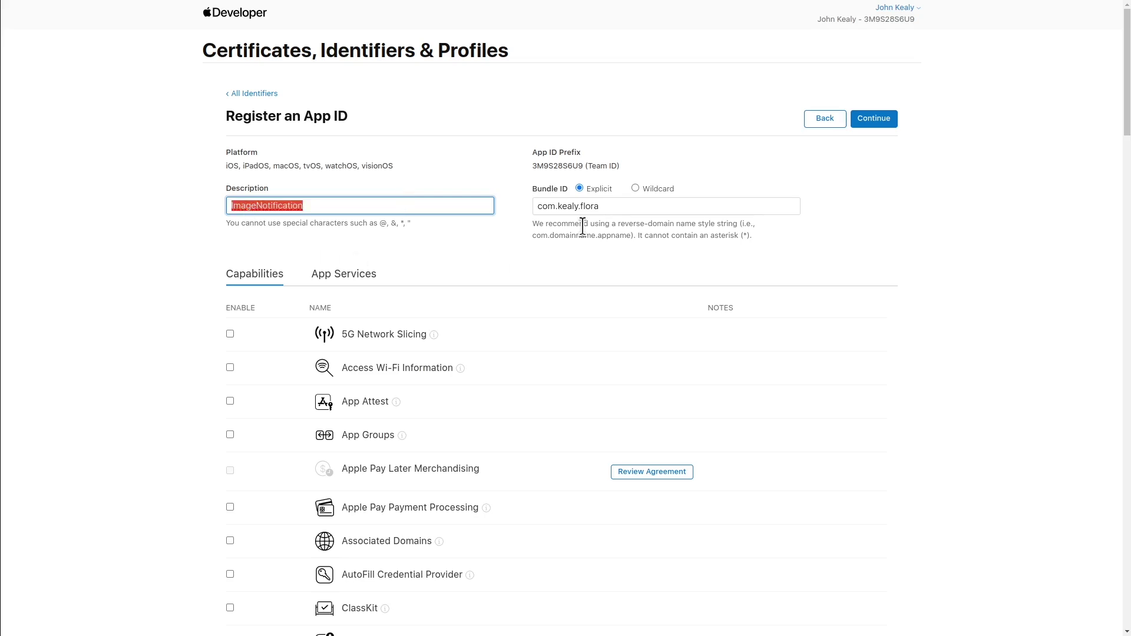
click(645, 207)
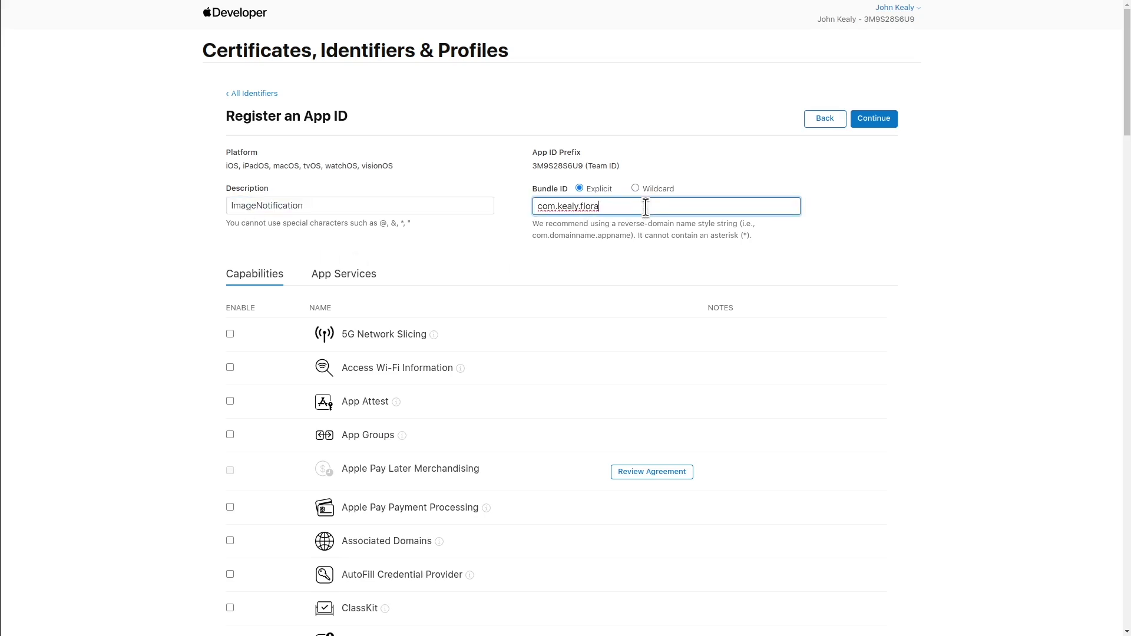
text(com.kealy.flora.)
key(super+v)
click(859, 119)
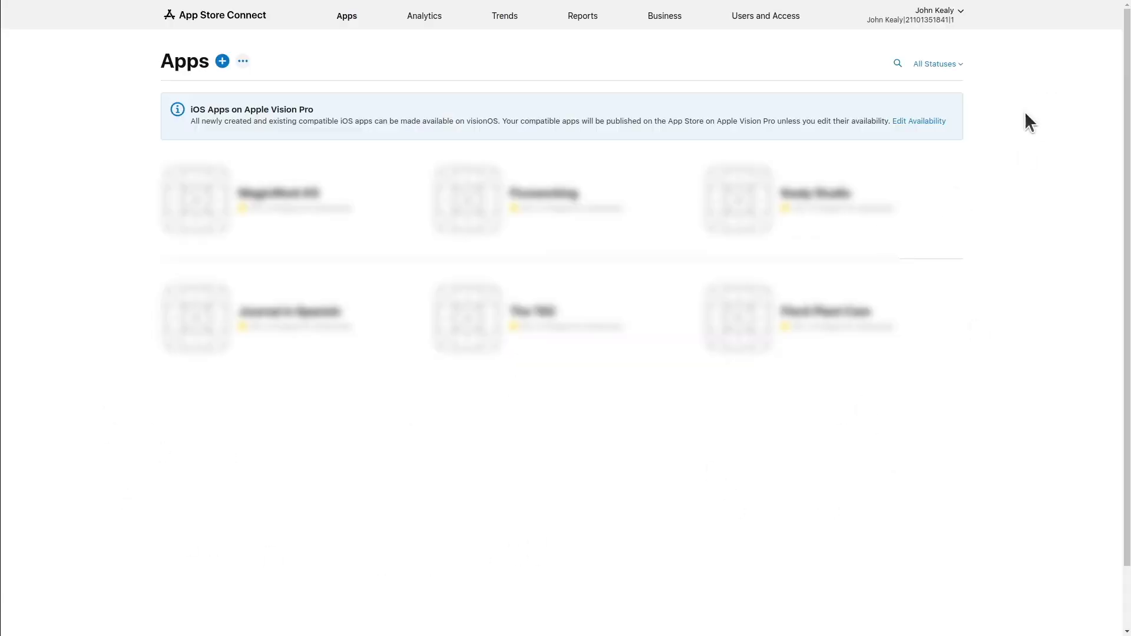
Generate the Admin API key 'Key for Flutterflow Flora' under Integrations and download it.
click(764, 19)
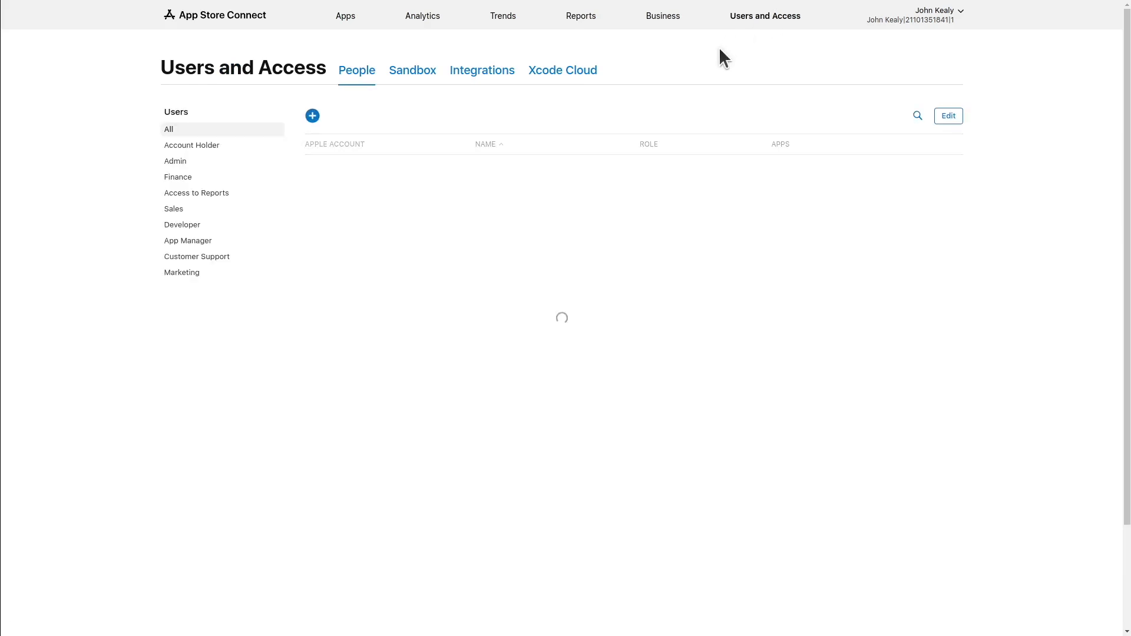
click(492, 79)
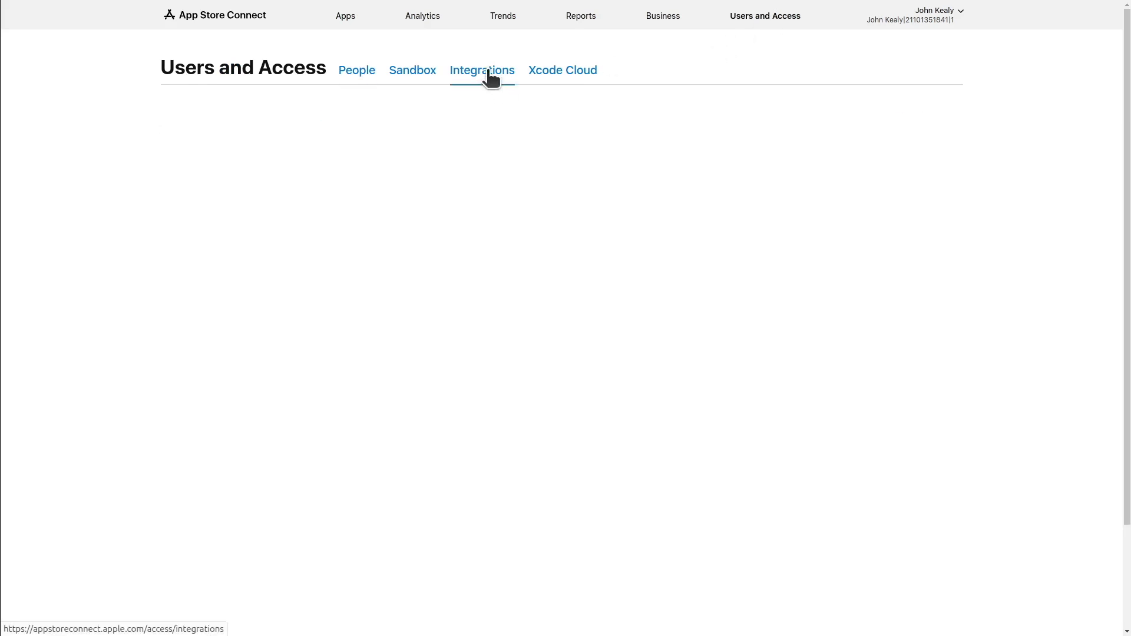
click(368, 247)
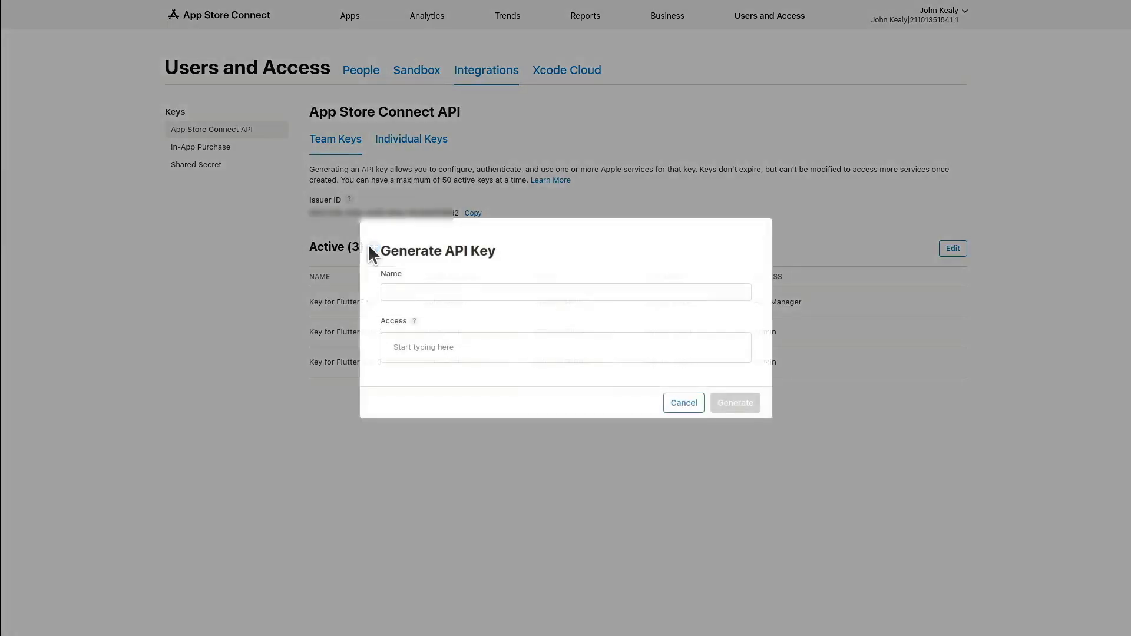
click(434, 293)
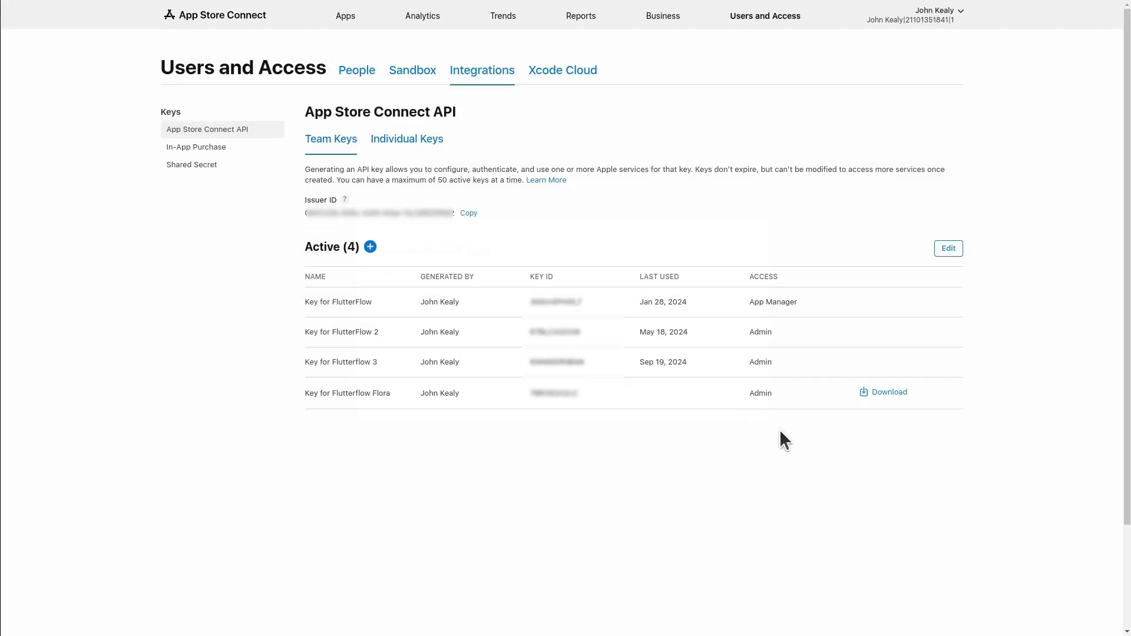
click(883, 391)
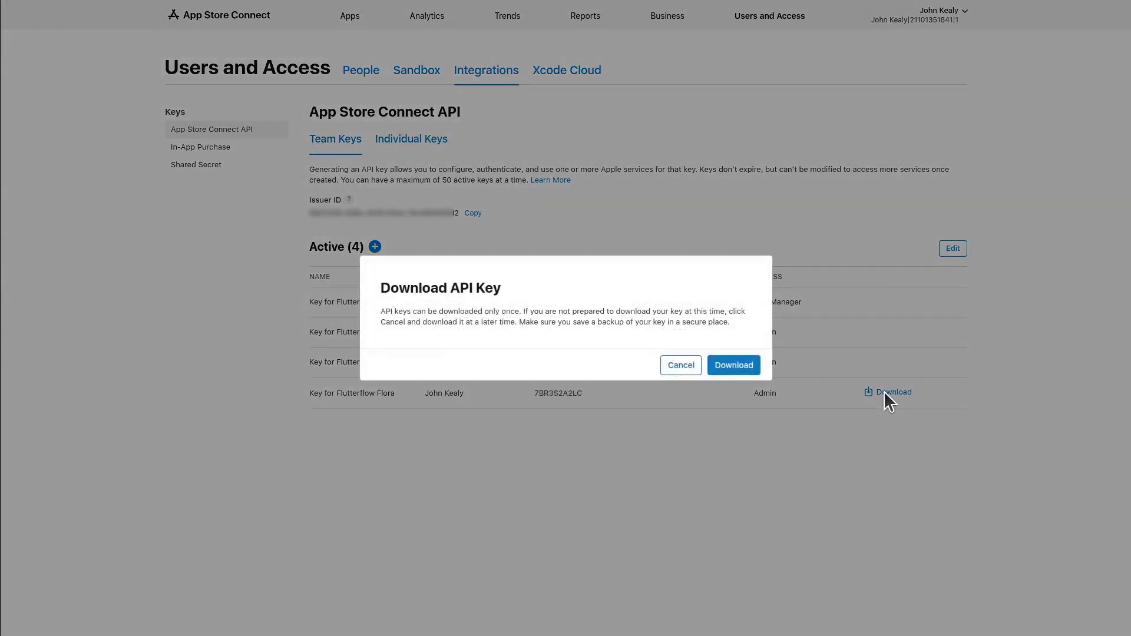
click(718, 362)
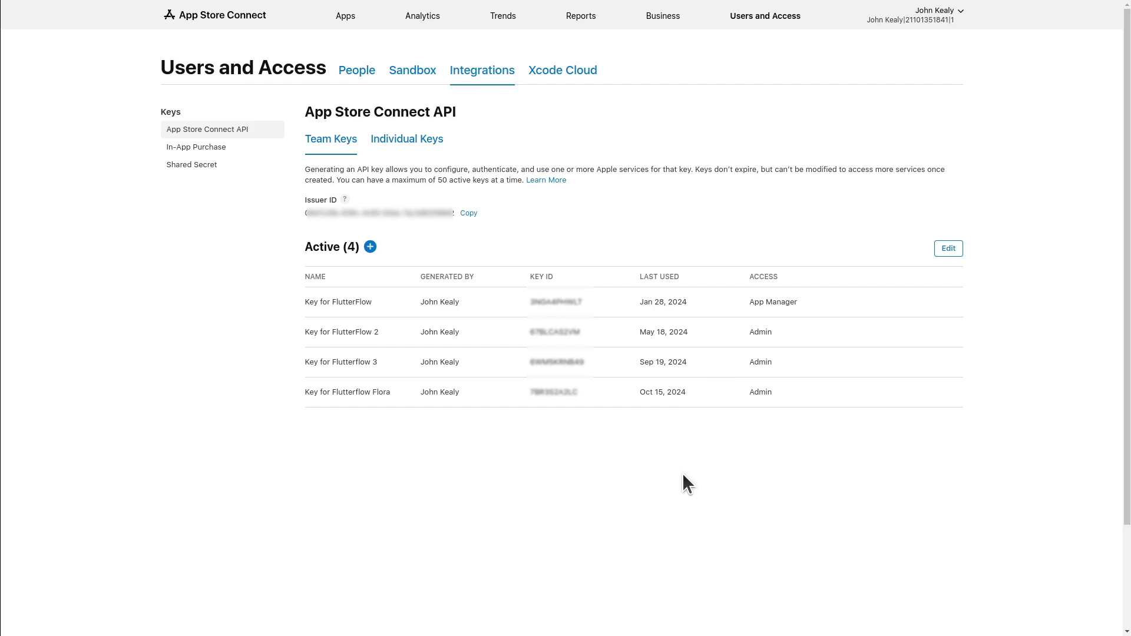
key(ctrl+Tab)
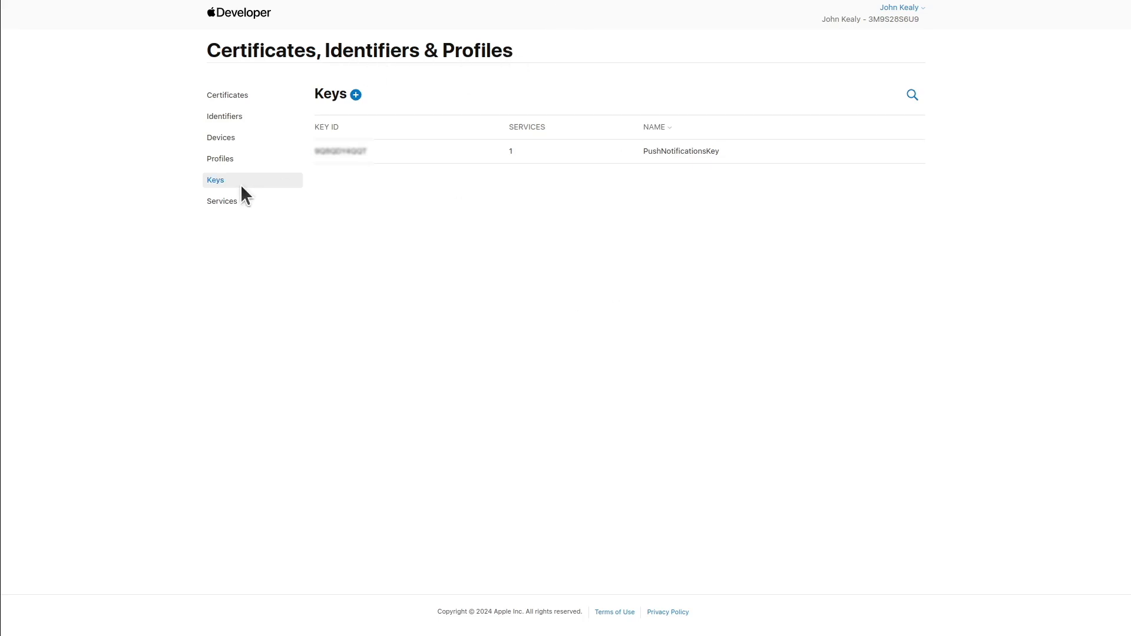
Register the key 'FlorA Push notifications' with APNs enabled and download its file.
click(356, 95)
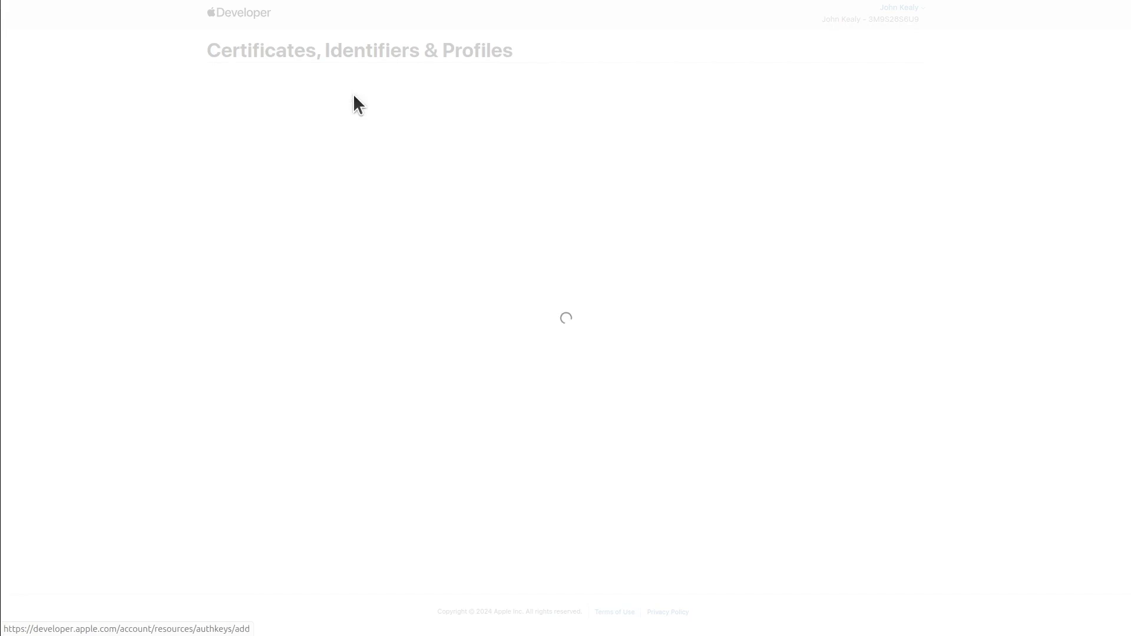
text(Flor)
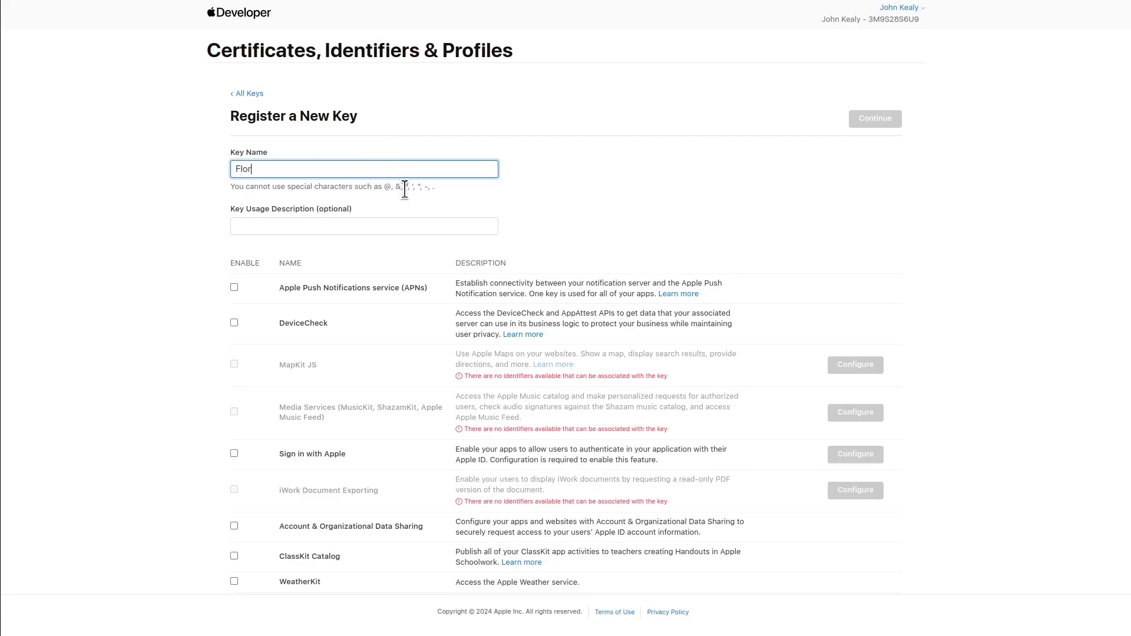
text(A Push notifications)
click(234, 287)
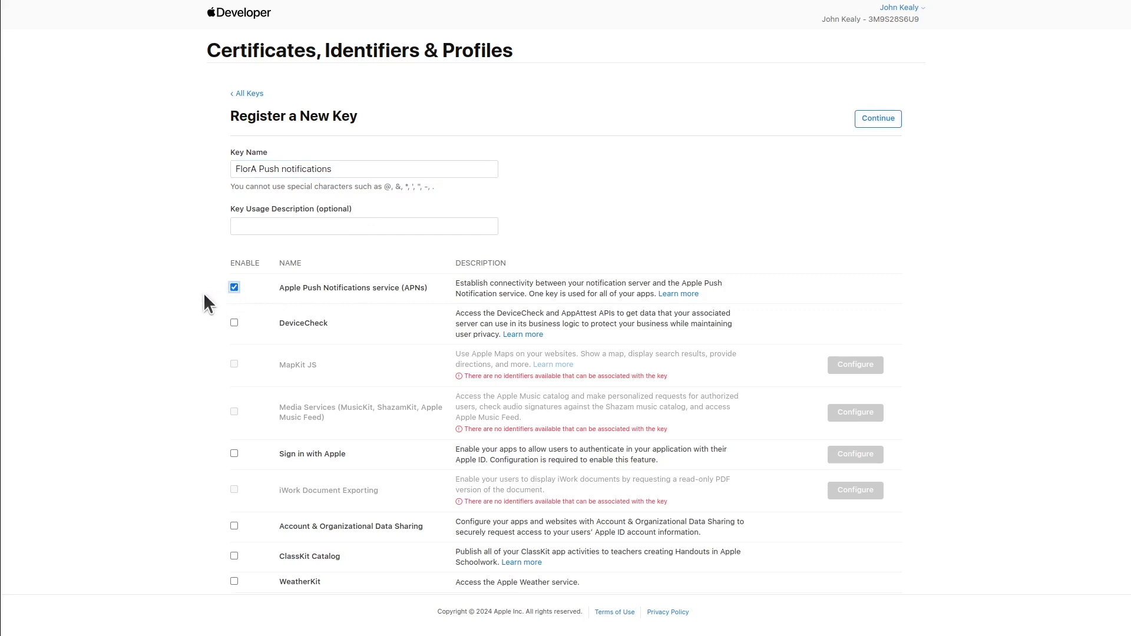
click(868, 125)
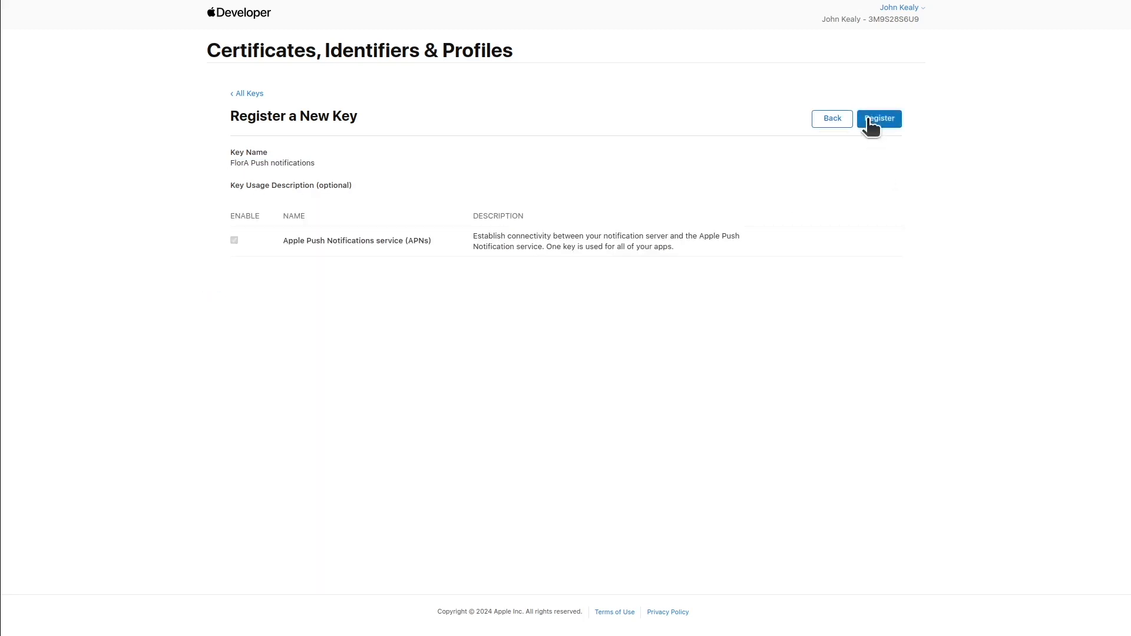
click(871, 125)
click(812, 118)
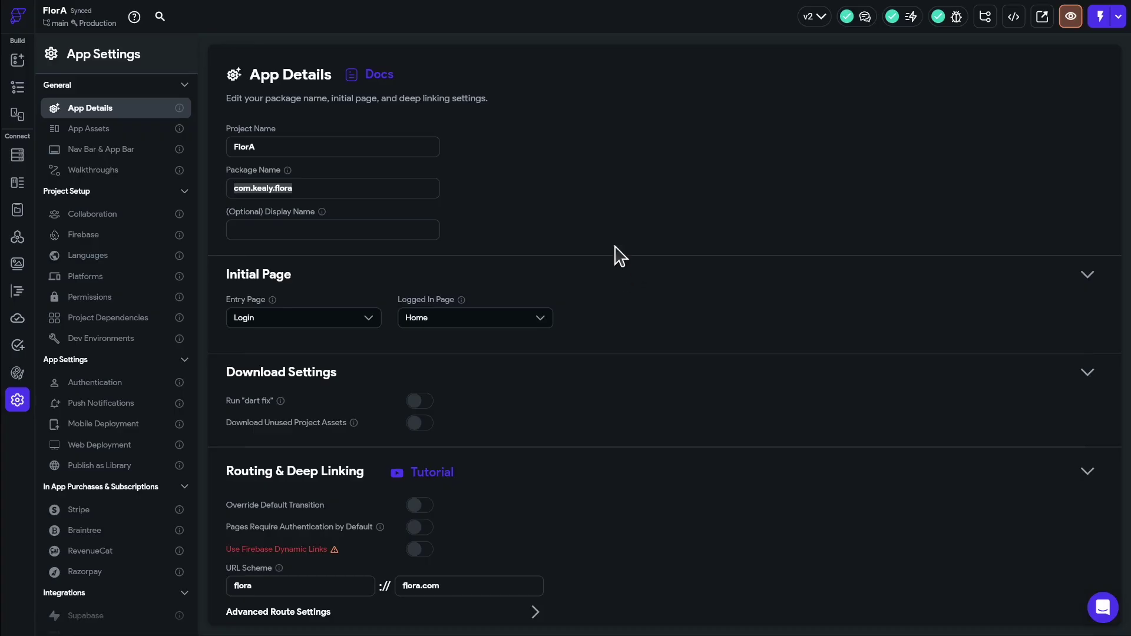
In Mobile Deployment, begin uploading the App Store private key (.p8) file.
click(96, 421)
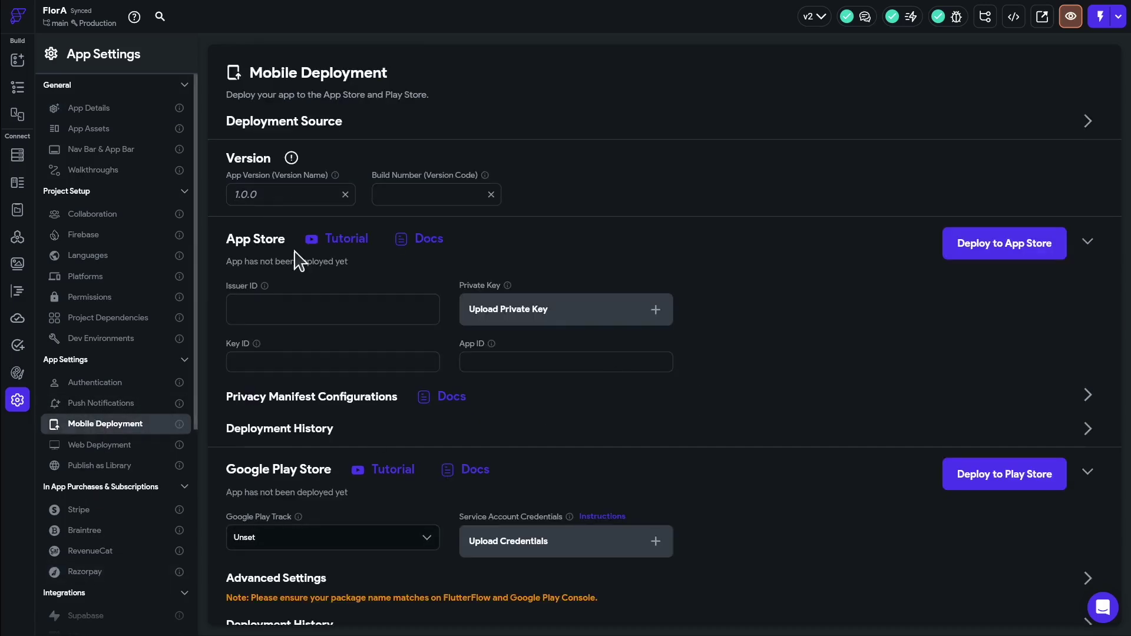
click(526, 312)
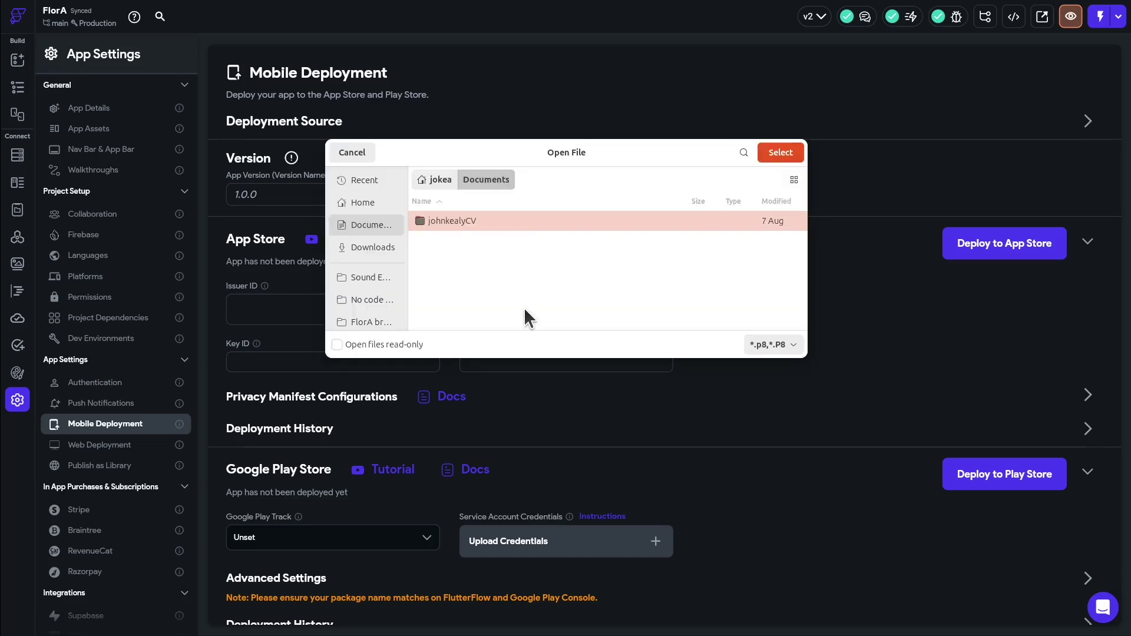
key(Return)
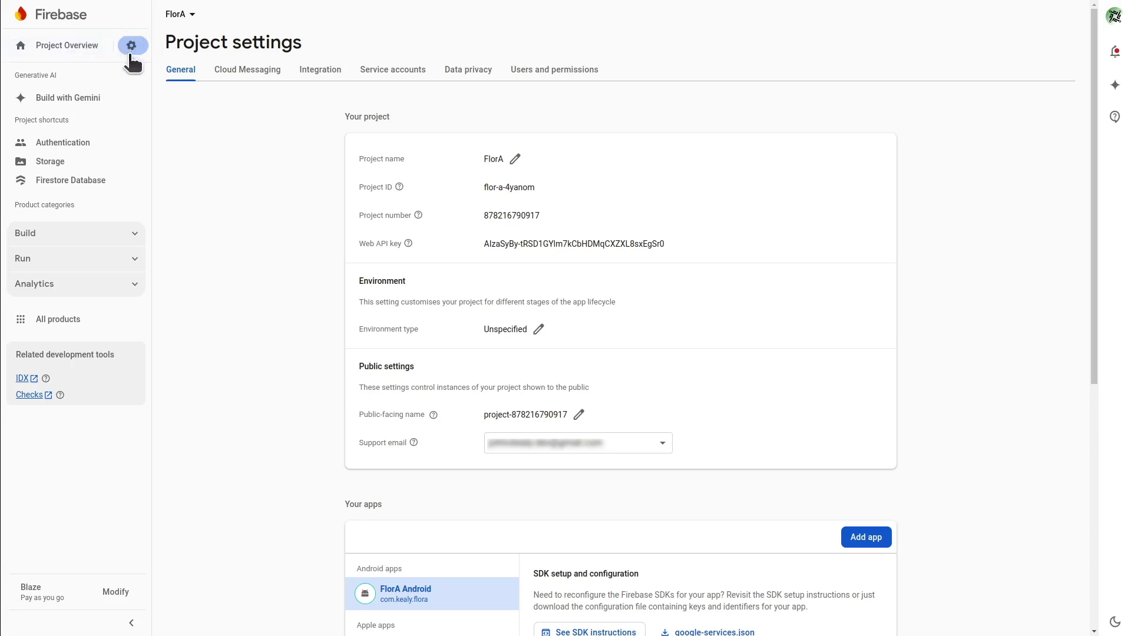
Open the Firebase project's Cloud Messaging settings.
click(132, 46)
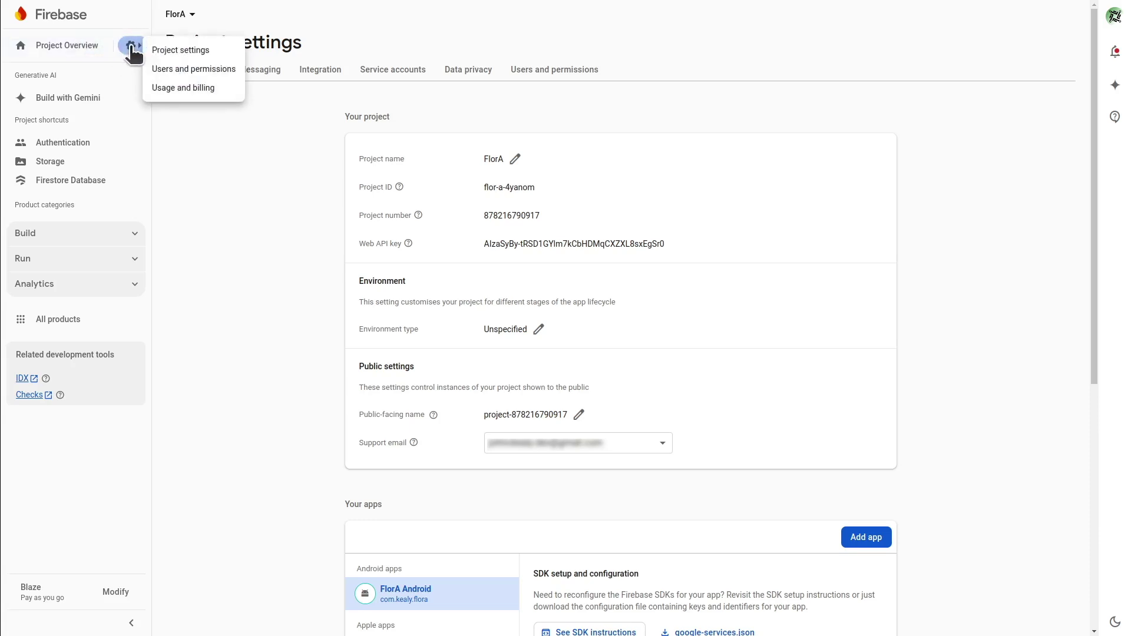
click(191, 51)
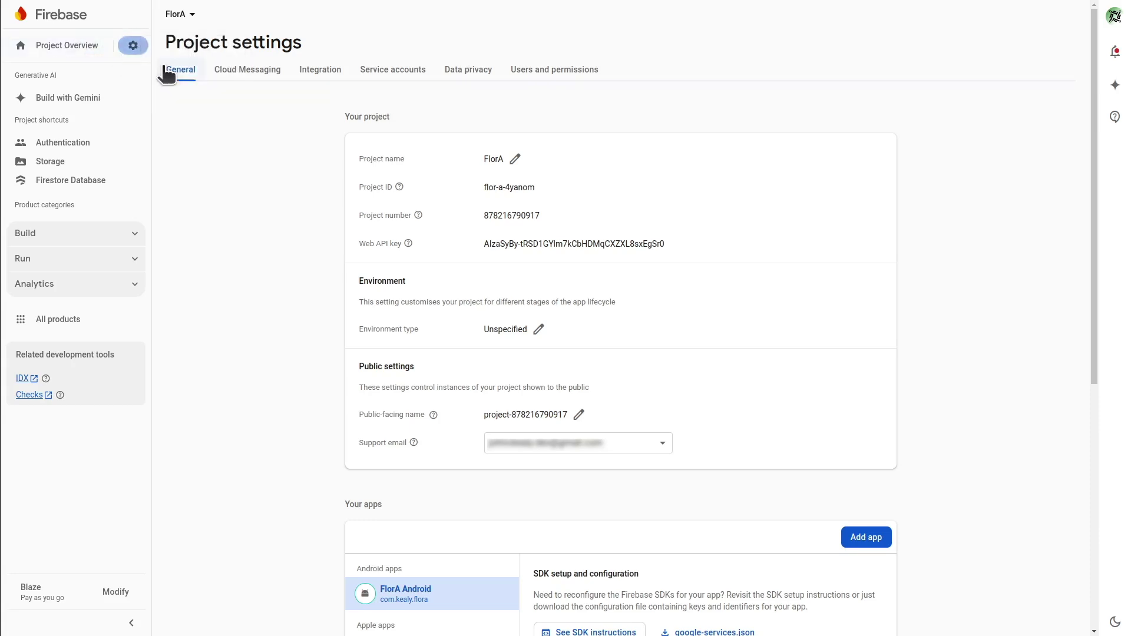
click(242, 72)
scroll(339, 406, down, 2)
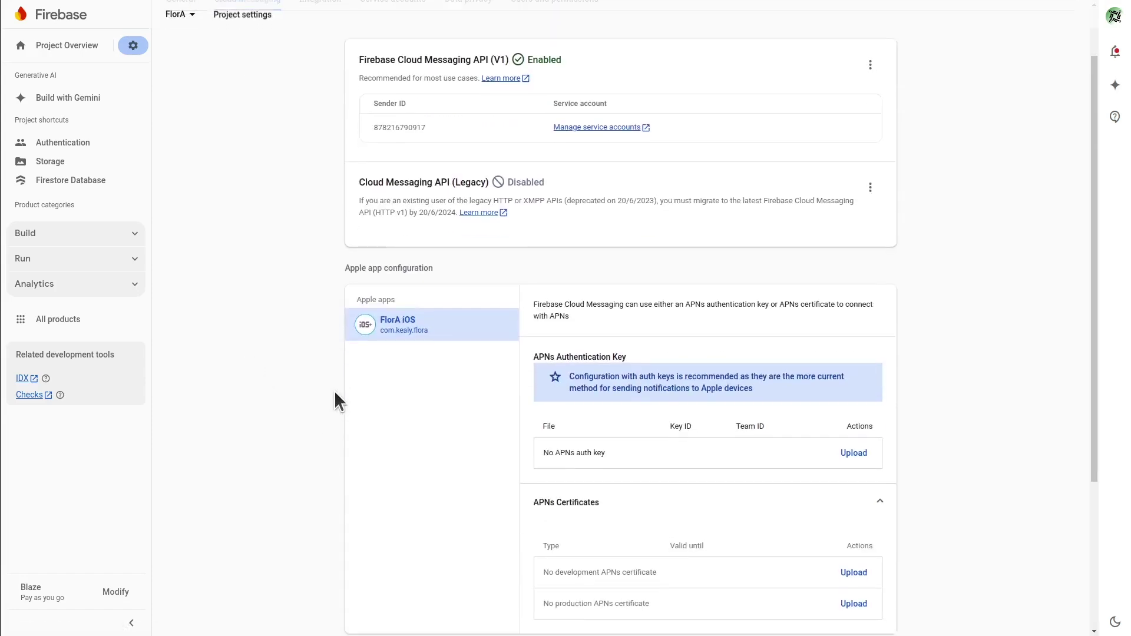
scroll(334, 390, down, 2)
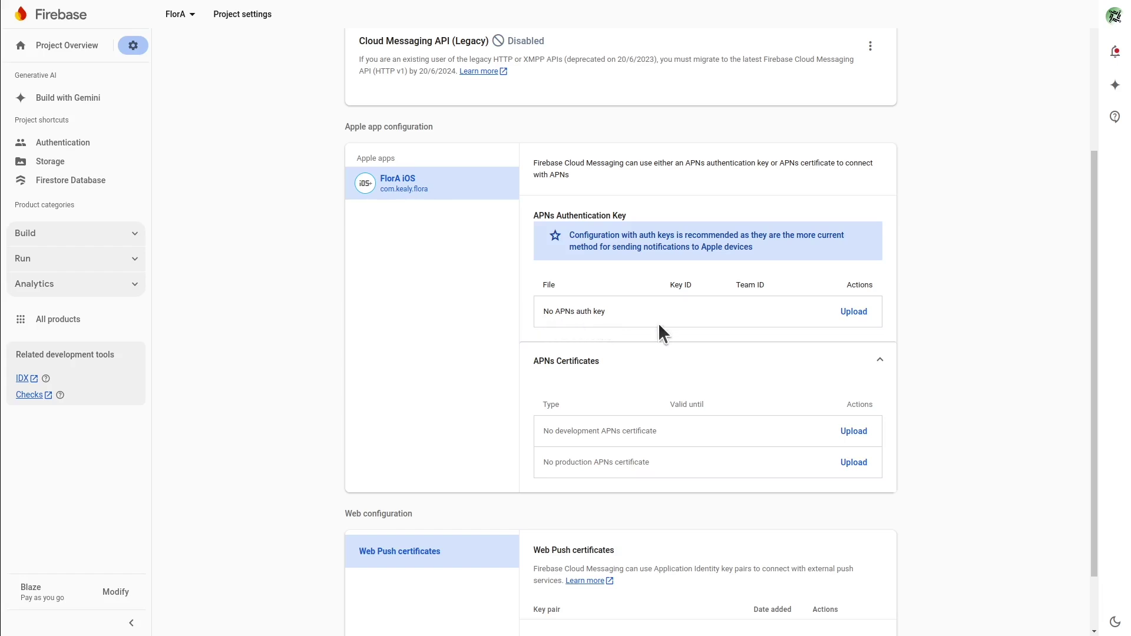
Upload AuthKey_BKH5Y7B767.p8 as FlorA iOS's APNs auth key with its key ID and team ID.
click(854, 314)
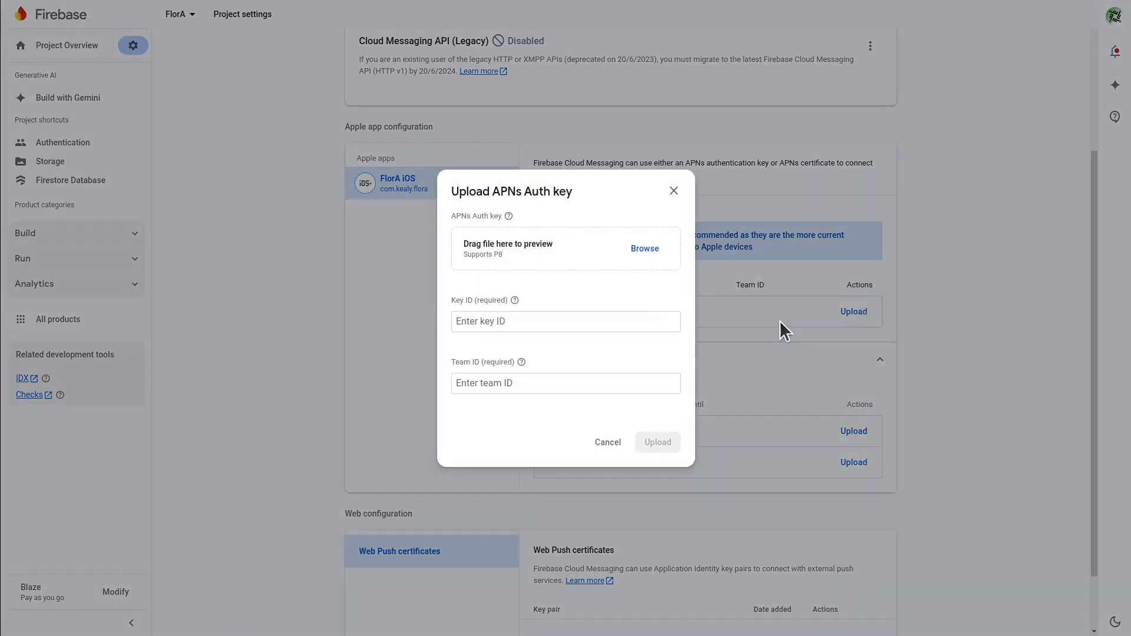
click(642, 249)
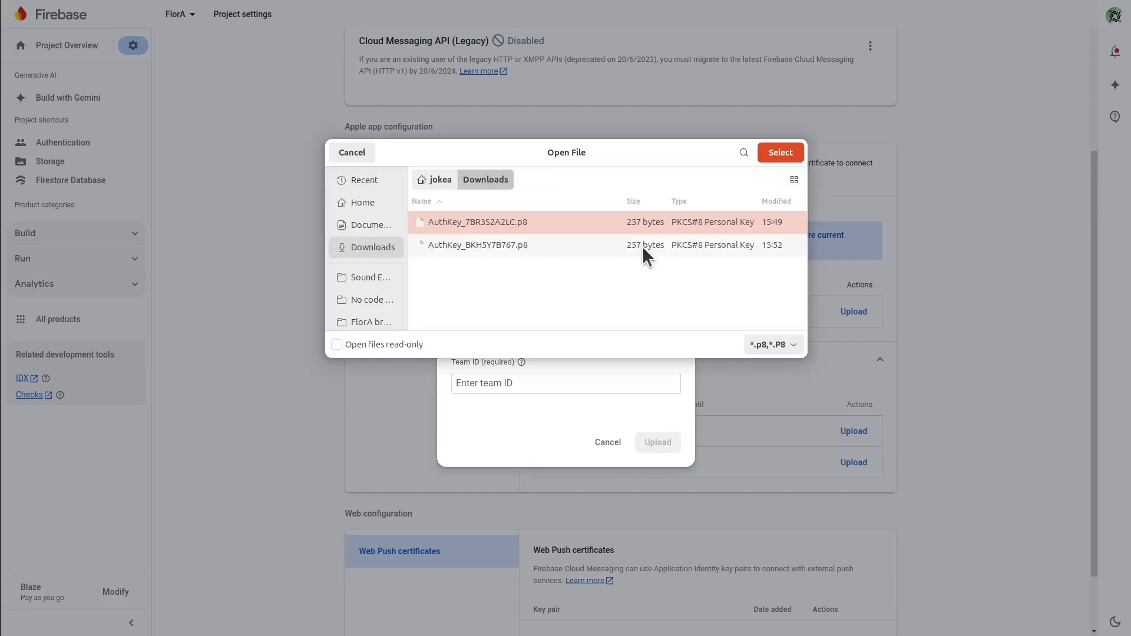
double_click(515, 245)
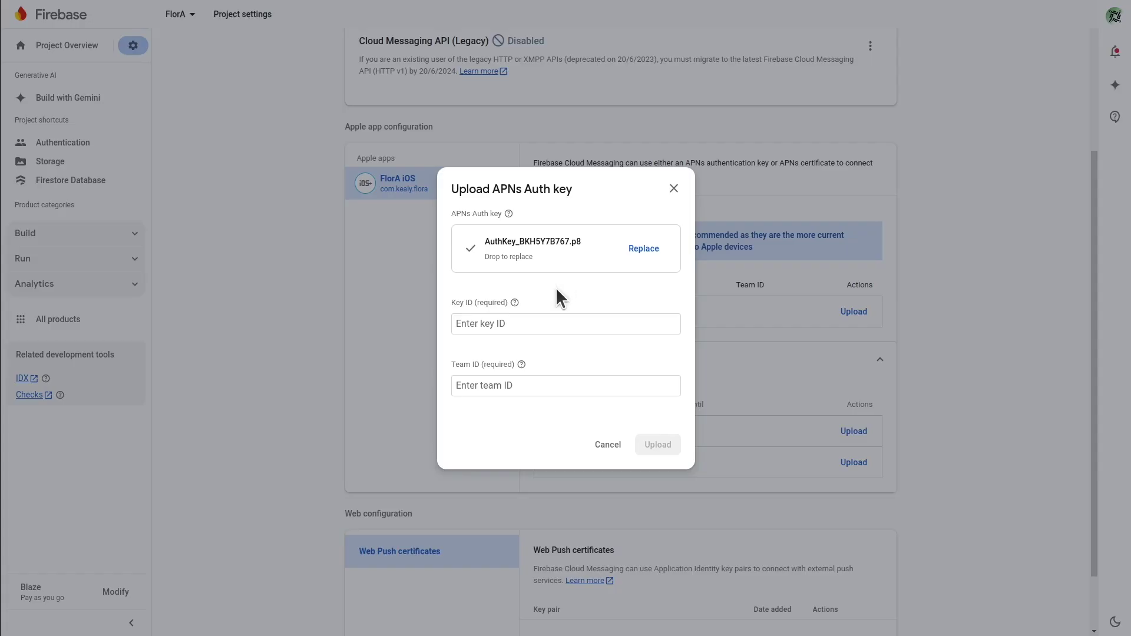
click(523, 328)
text(BKH5Y7B767)
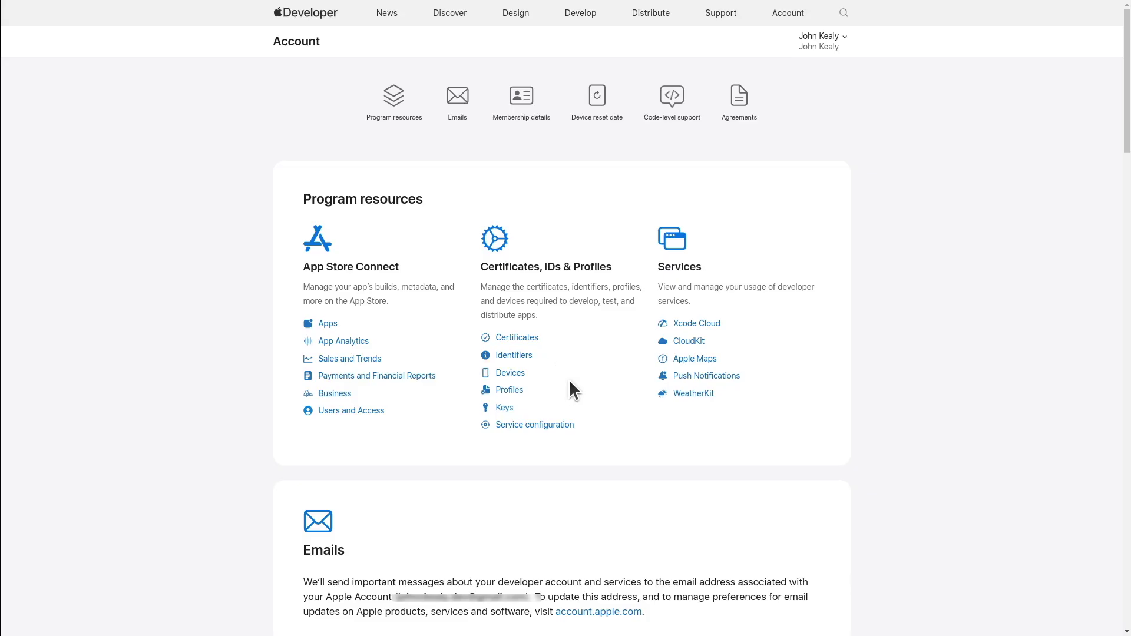
click(522, 105)
double_click(462, 116)
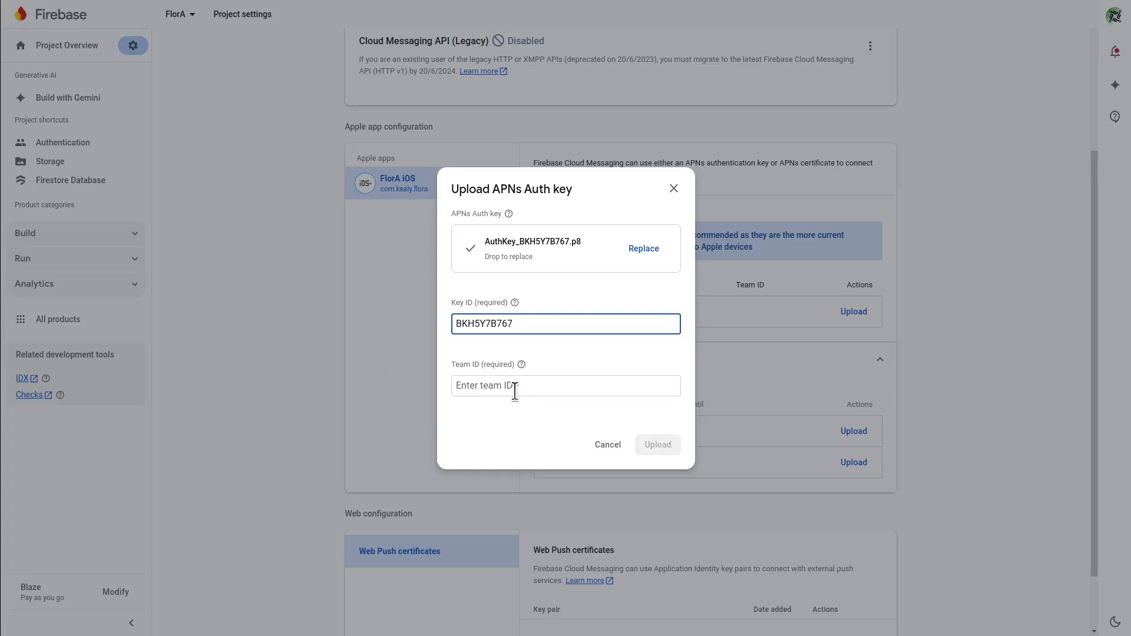
click(515, 388)
text(3M9S28S6U9)
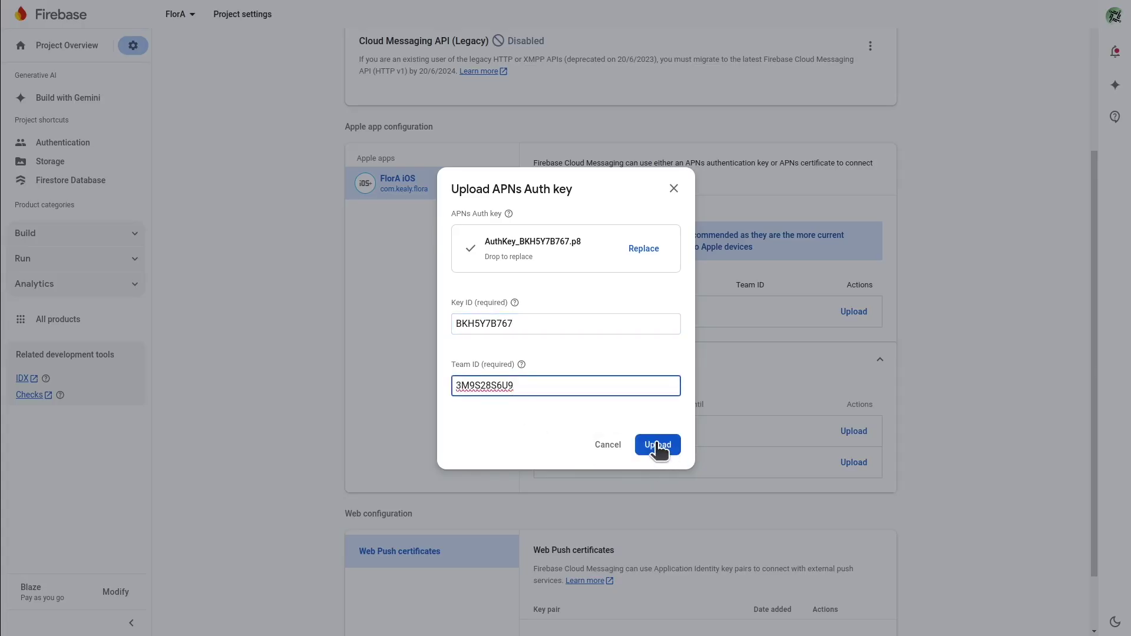
click(656, 444)
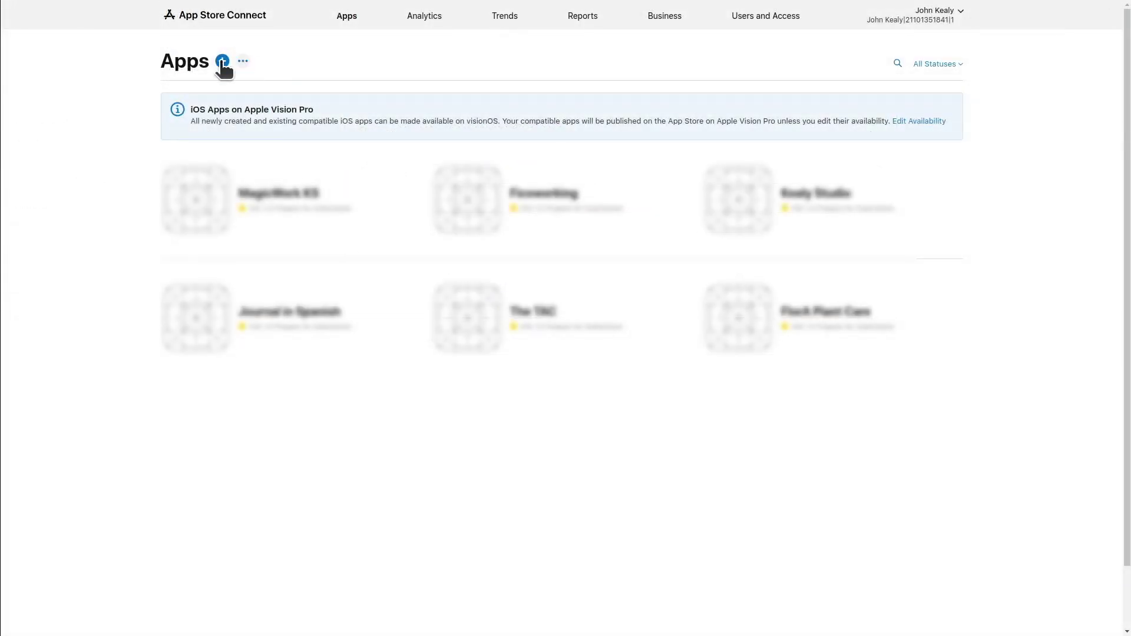
Start a new iOS app named 'Flora Plants' with primary language English (U.S.).
click(222, 62)
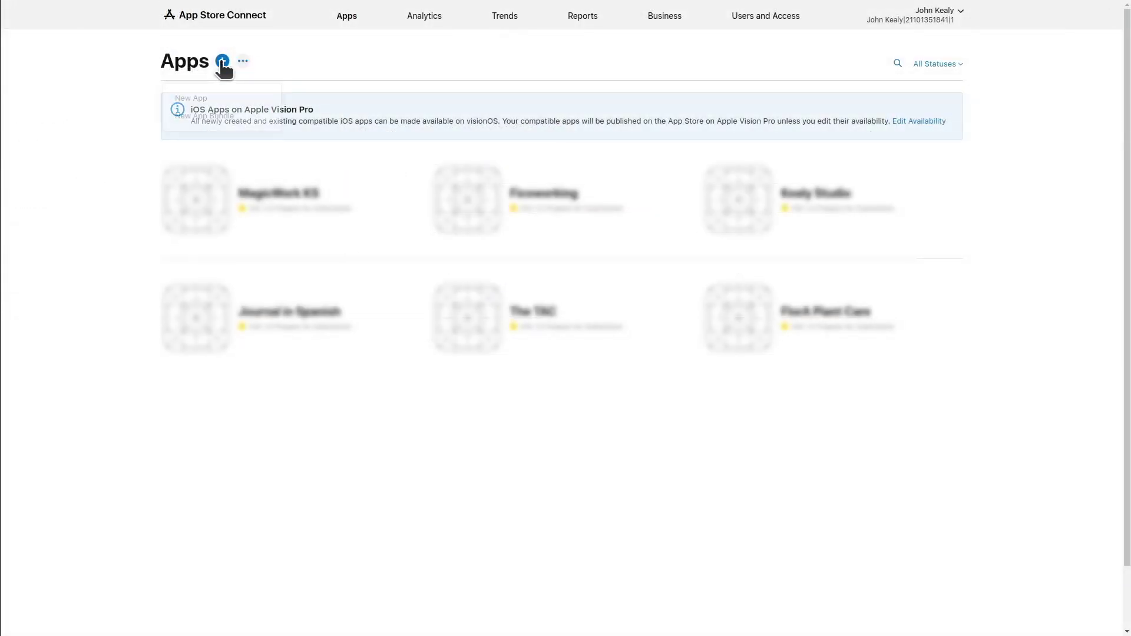
click(196, 97)
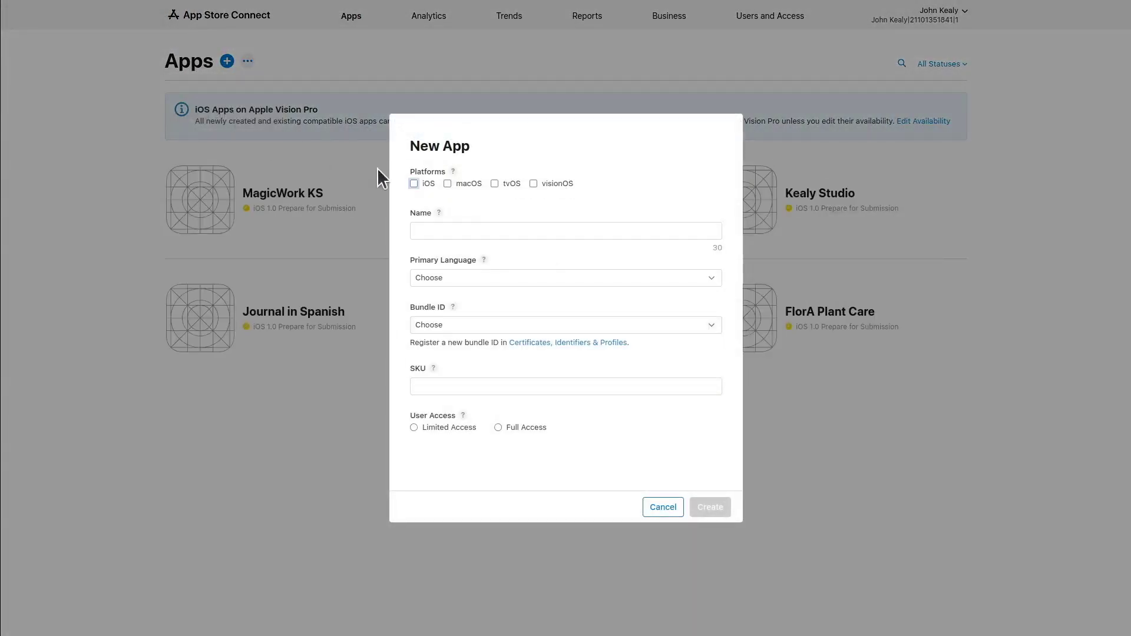
click(413, 183)
click(454, 231)
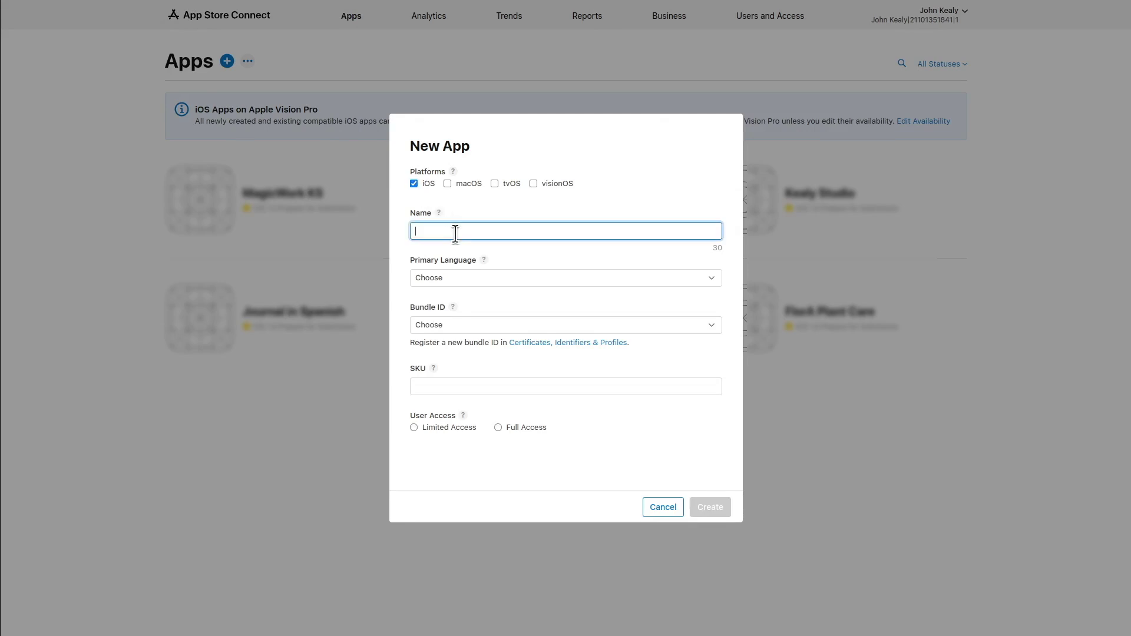
text(Flora Plants)
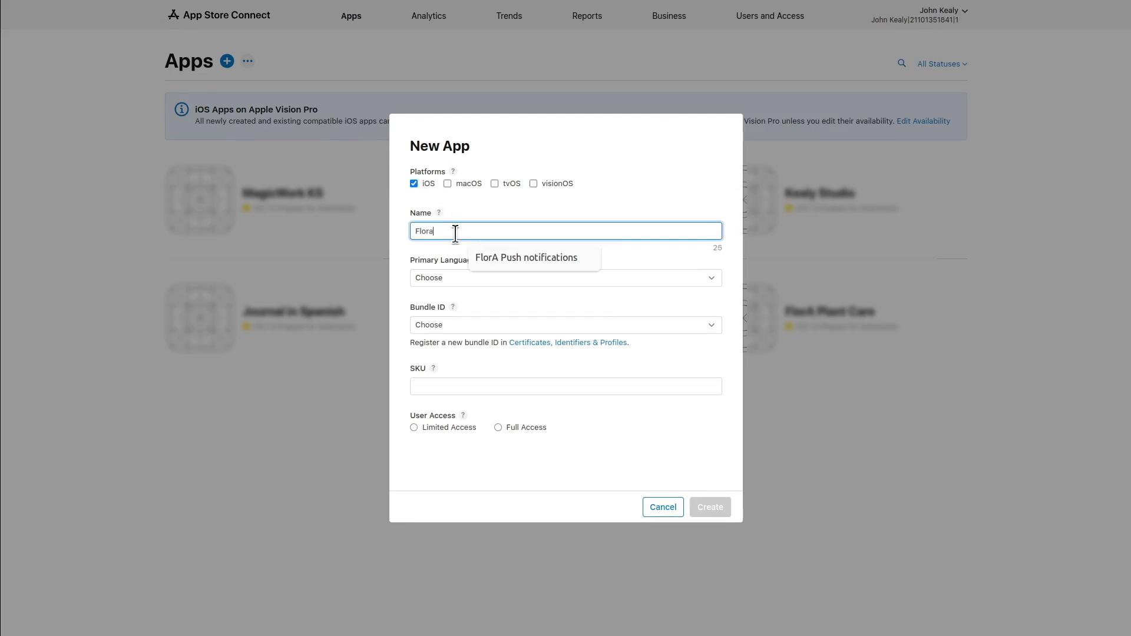
click(468, 277)
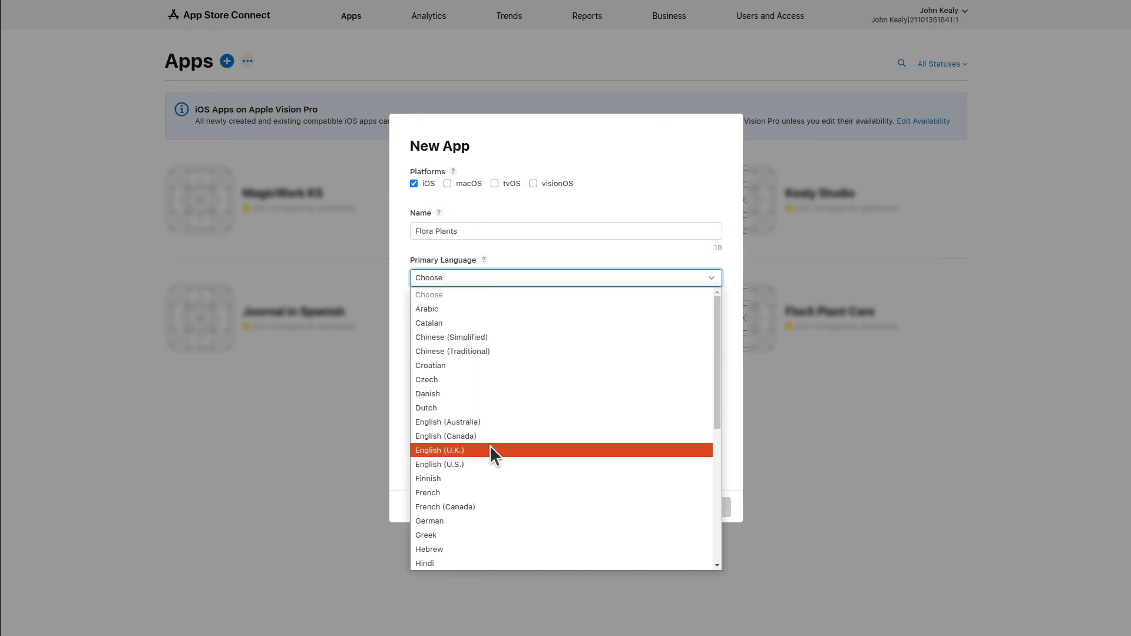
click(493, 464)
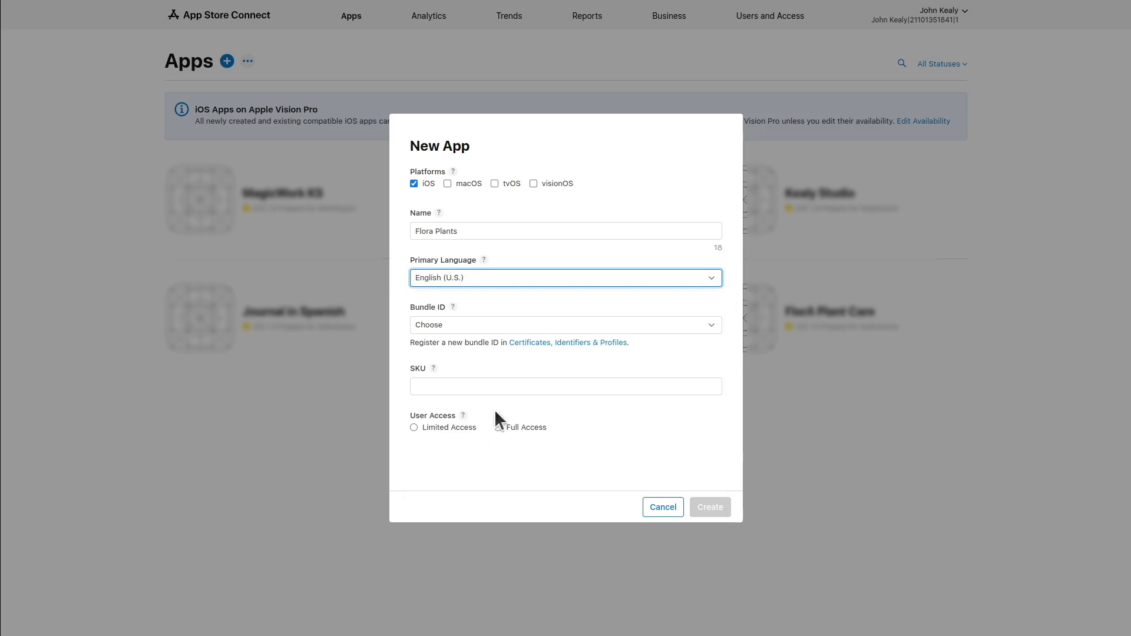
Set SKU com.kealy.flora, Full Access and the FlorA plant care bundle ID, create it, and paste its Apple ID.
click(439, 386)
text(com.kealy.flora)
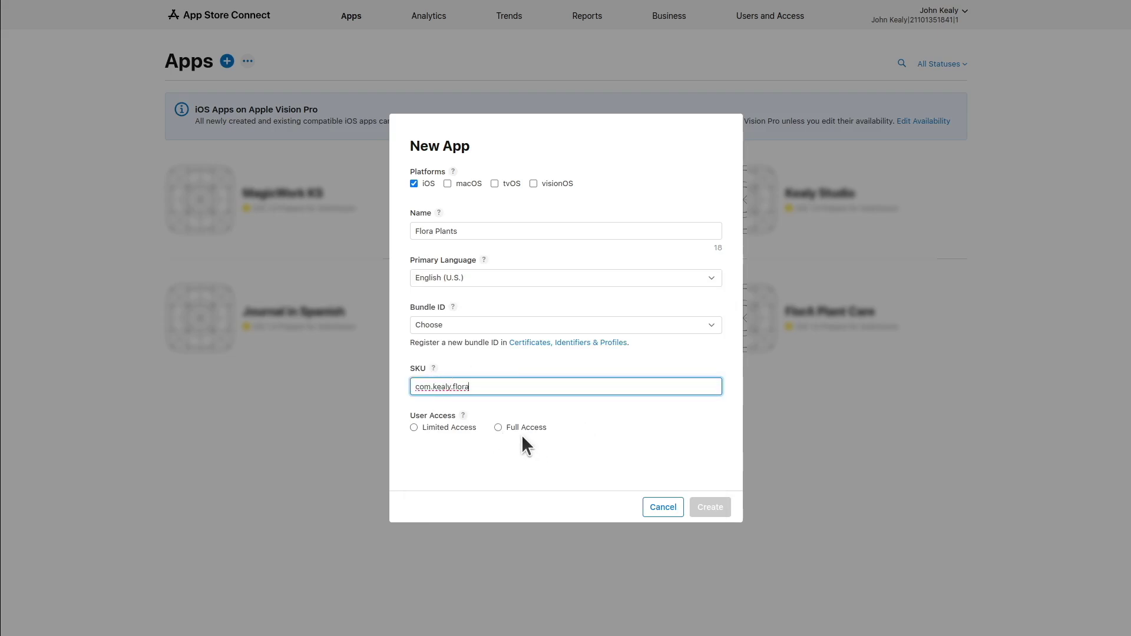
click(497, 427)
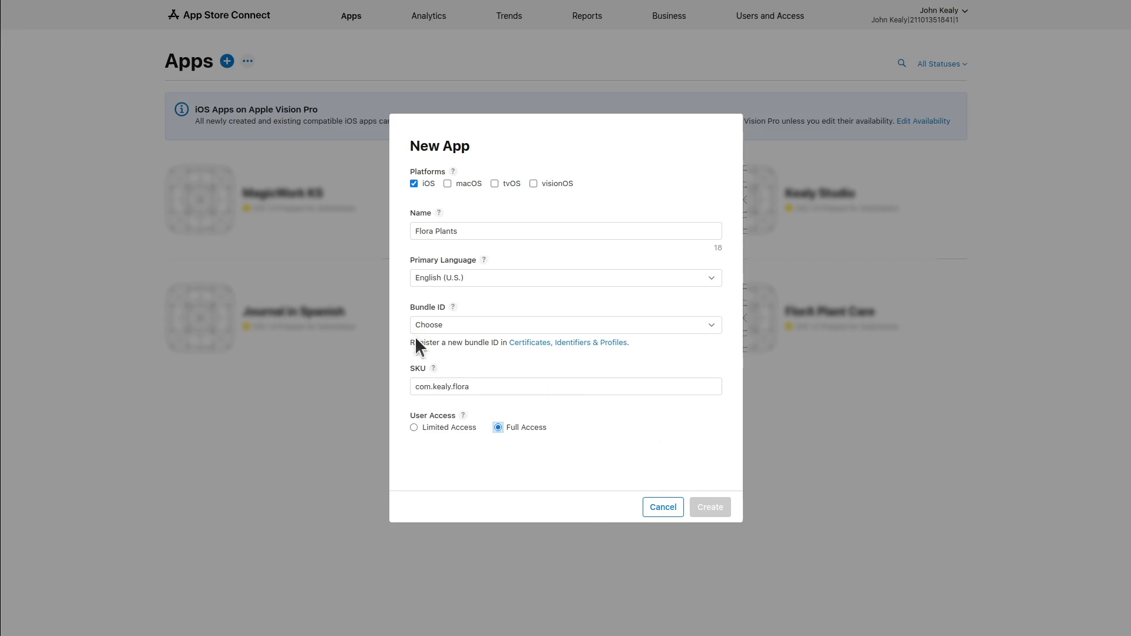
click(440, 324)
click(528, 364)
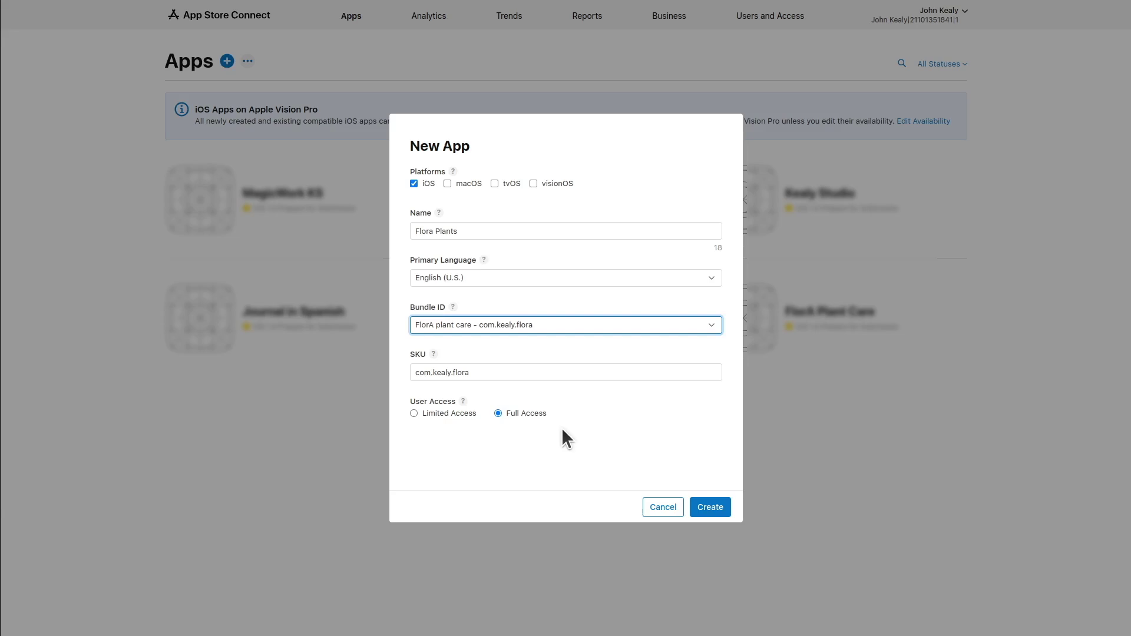
click(708, 507)
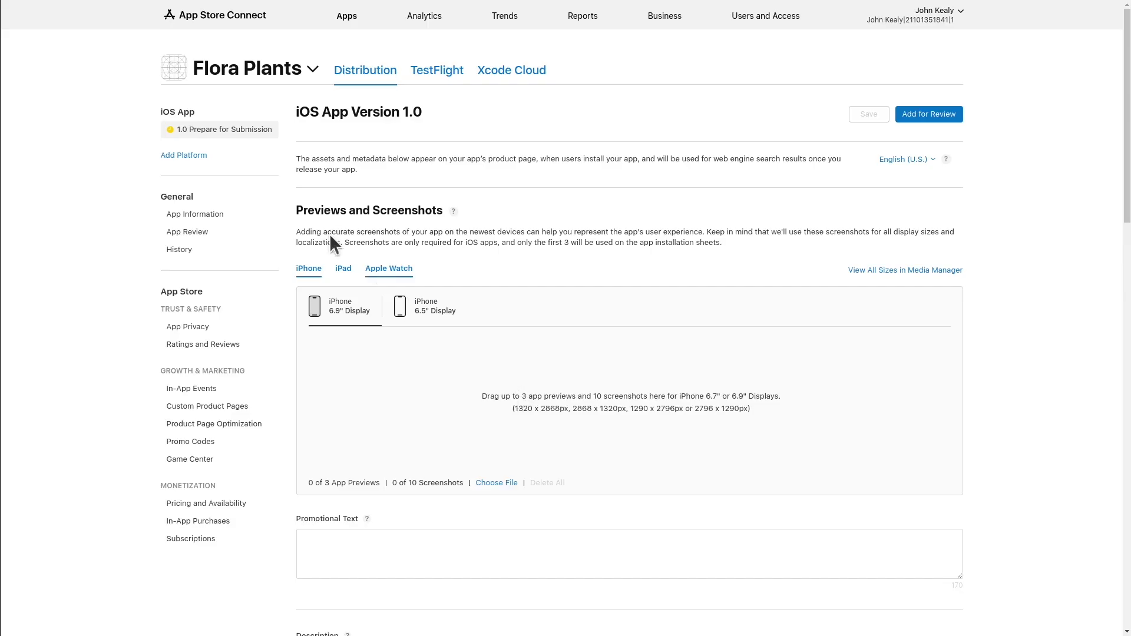
click(194, 215)
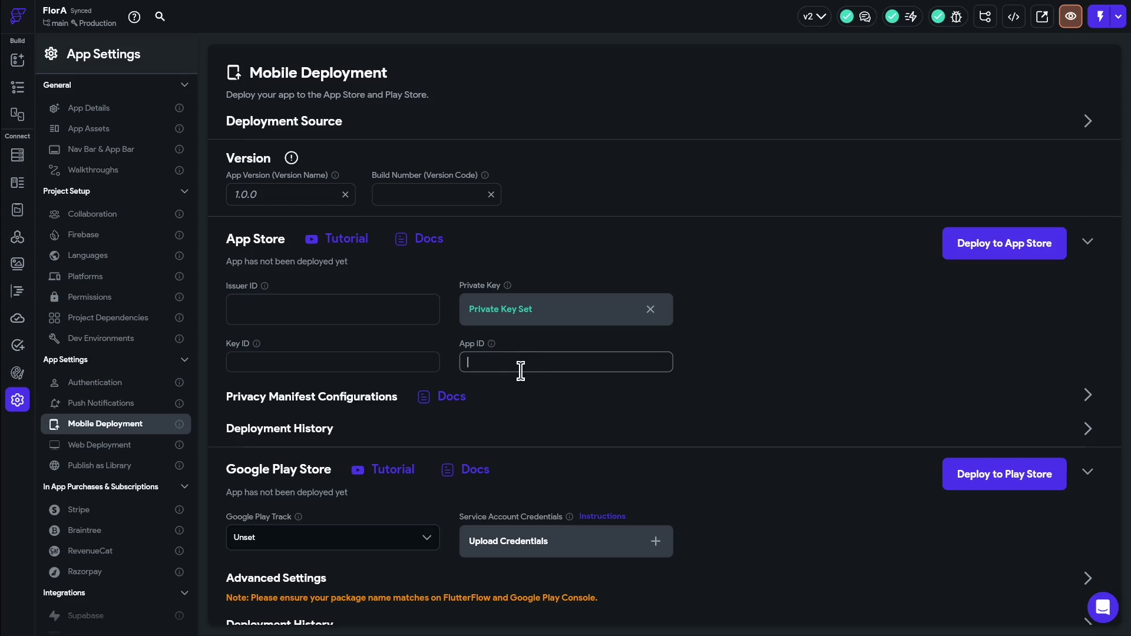
key(ctrl+v)
Copy the FlutterFlow API key's ID from App Store Connect into FlutterFlow's Key ID field.
click(279, 366)
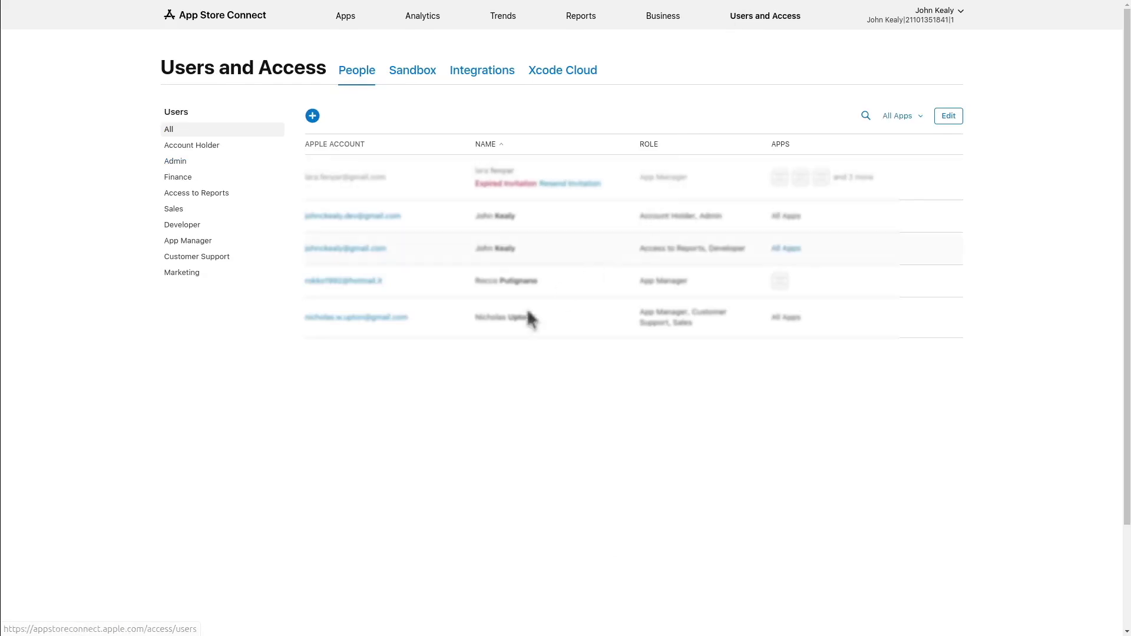
click(481, 75)
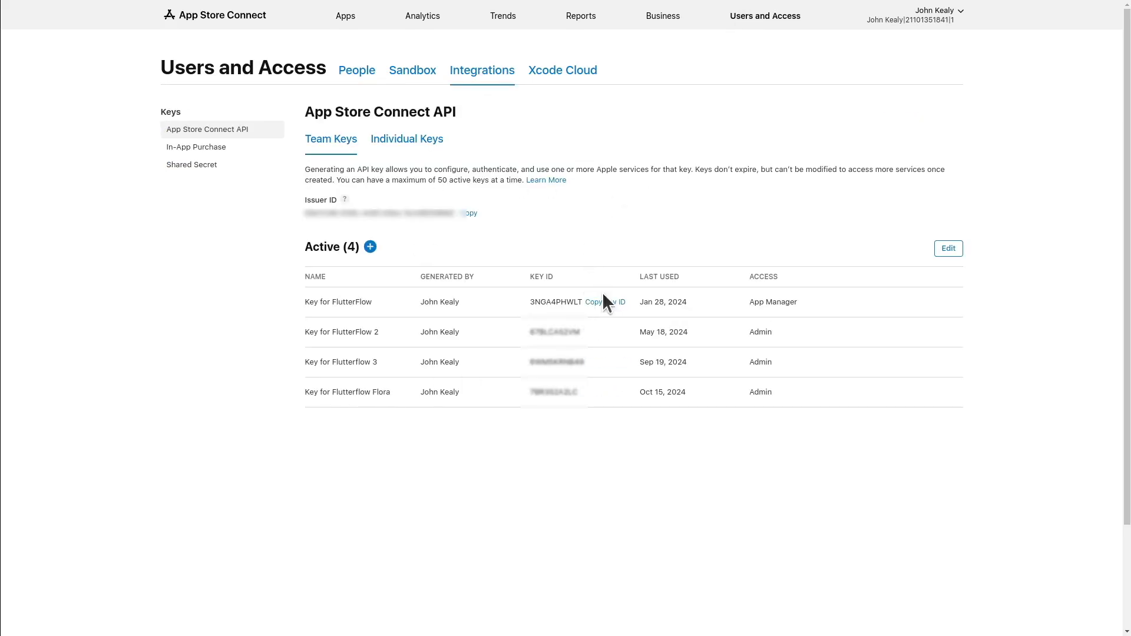
click(603, 302)
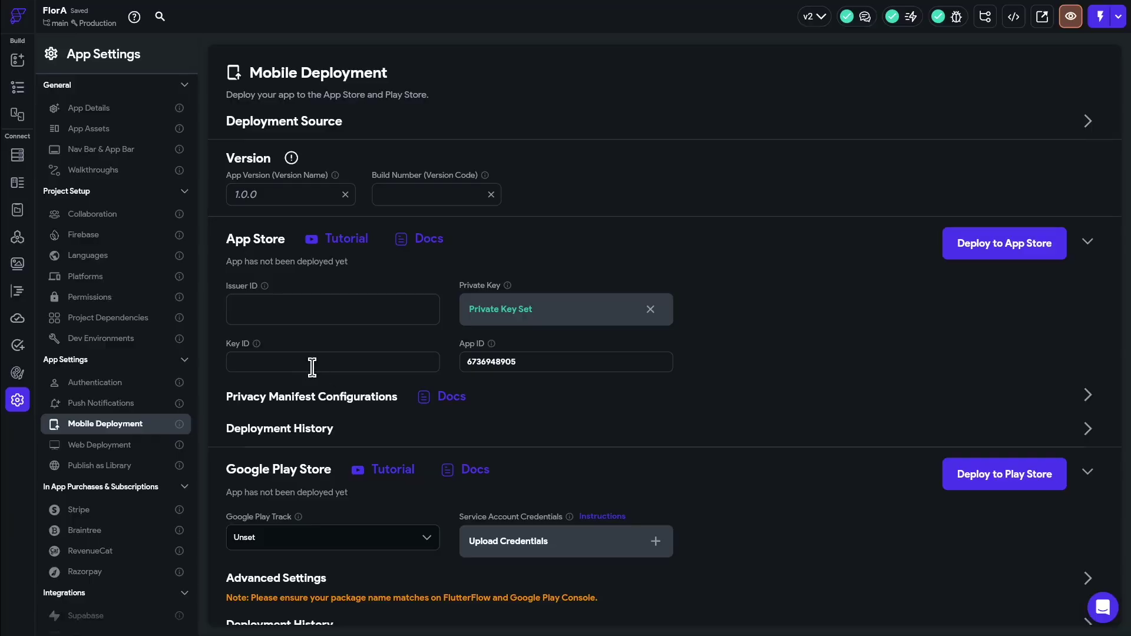
click(258, 361)
text(3NGA4PHWLT)
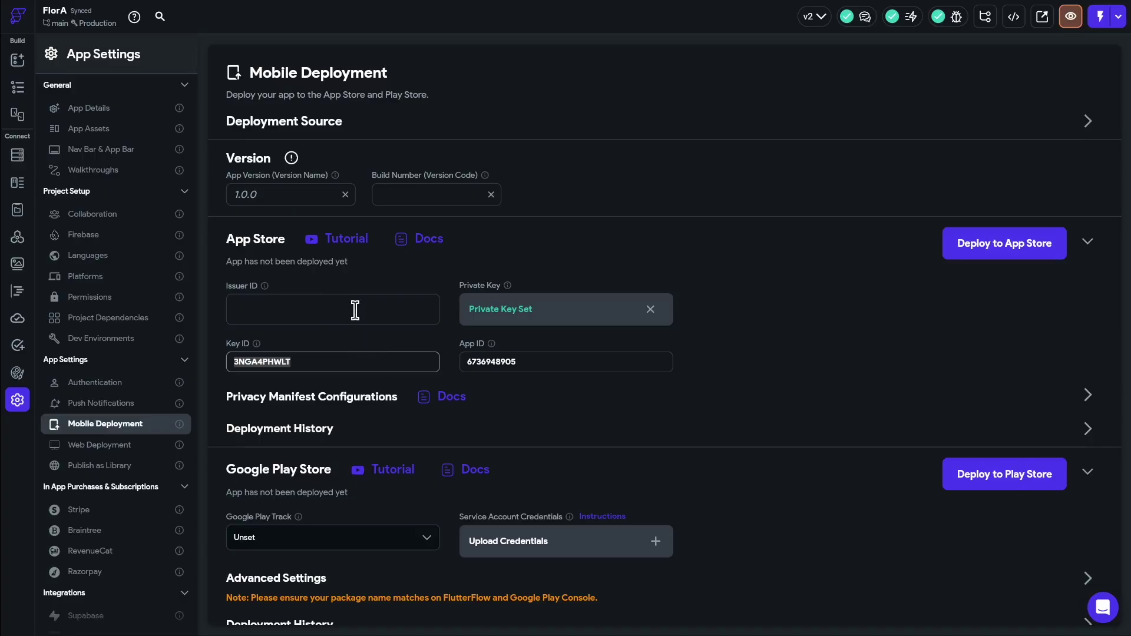
Paste the issuer ID and set the app version to 0.0.1.
click(355, 310)
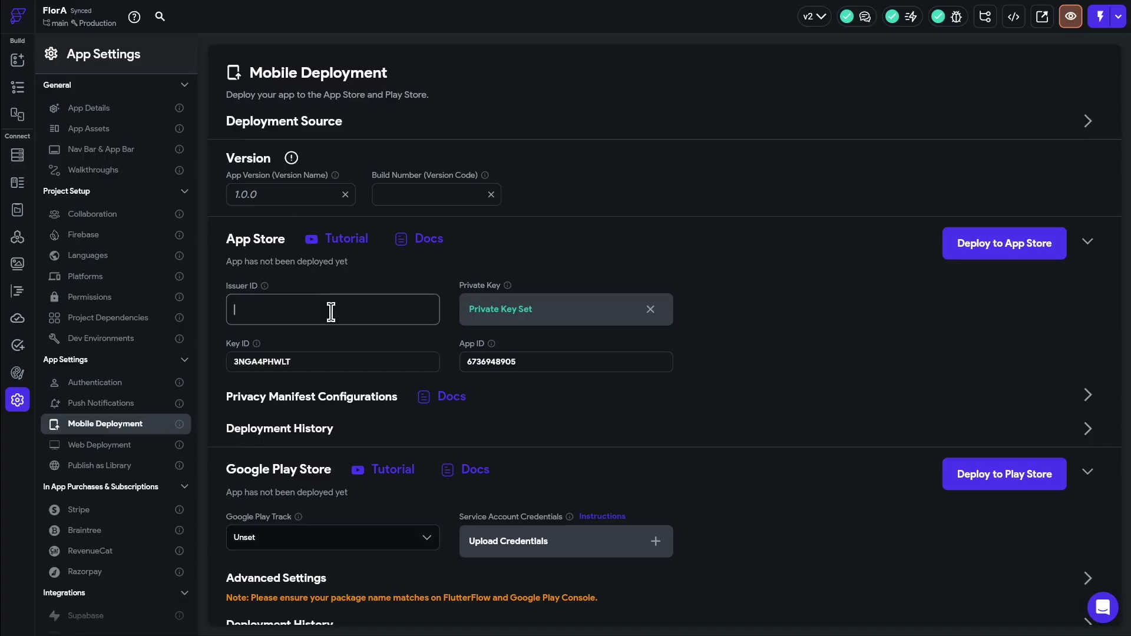
key(ctrl+v)
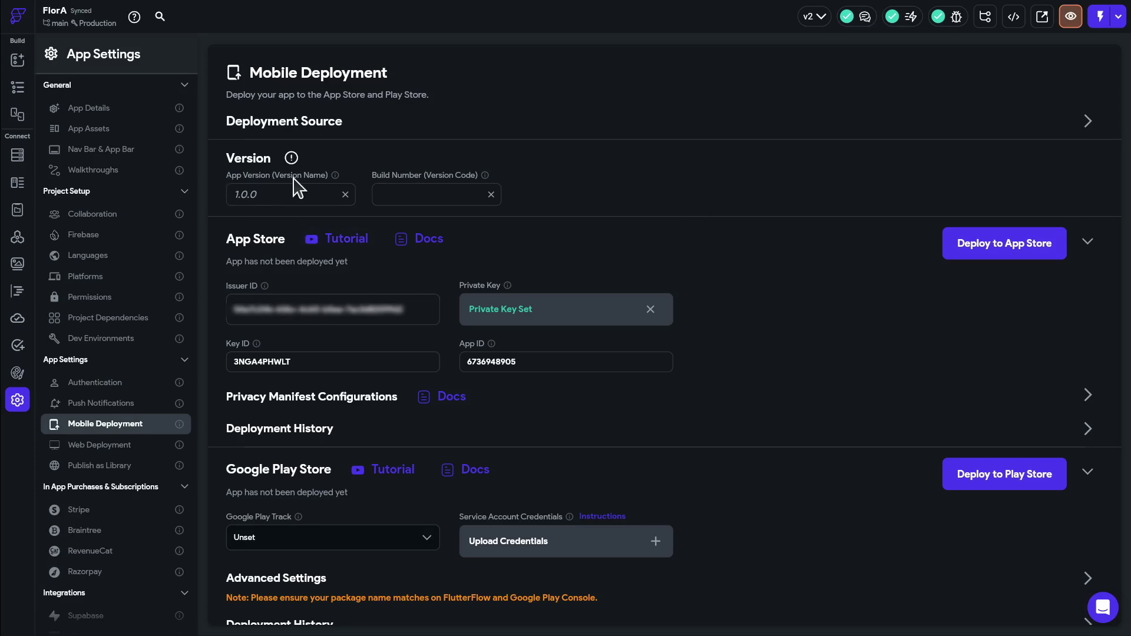
click(268, 201)
text(0.0.)
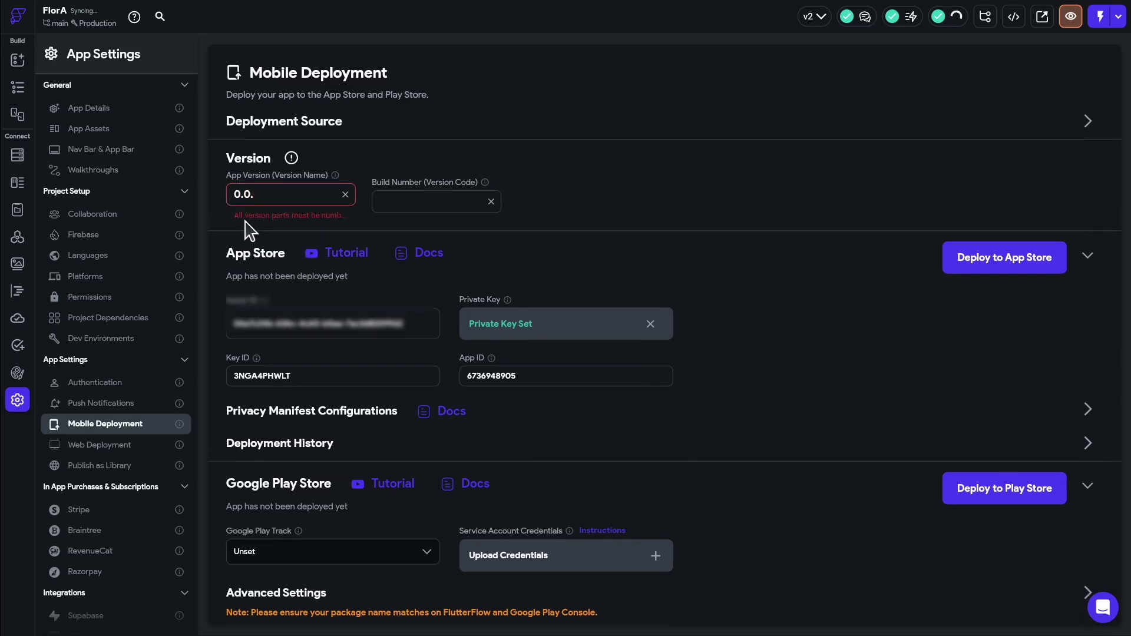
text(1)
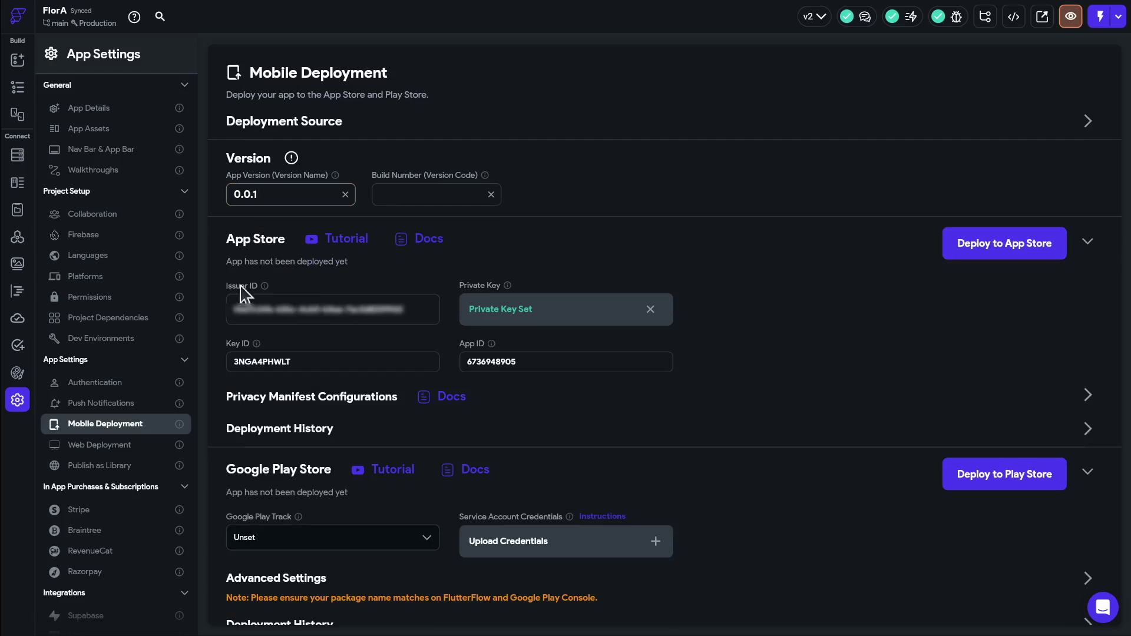
click(998, 254)
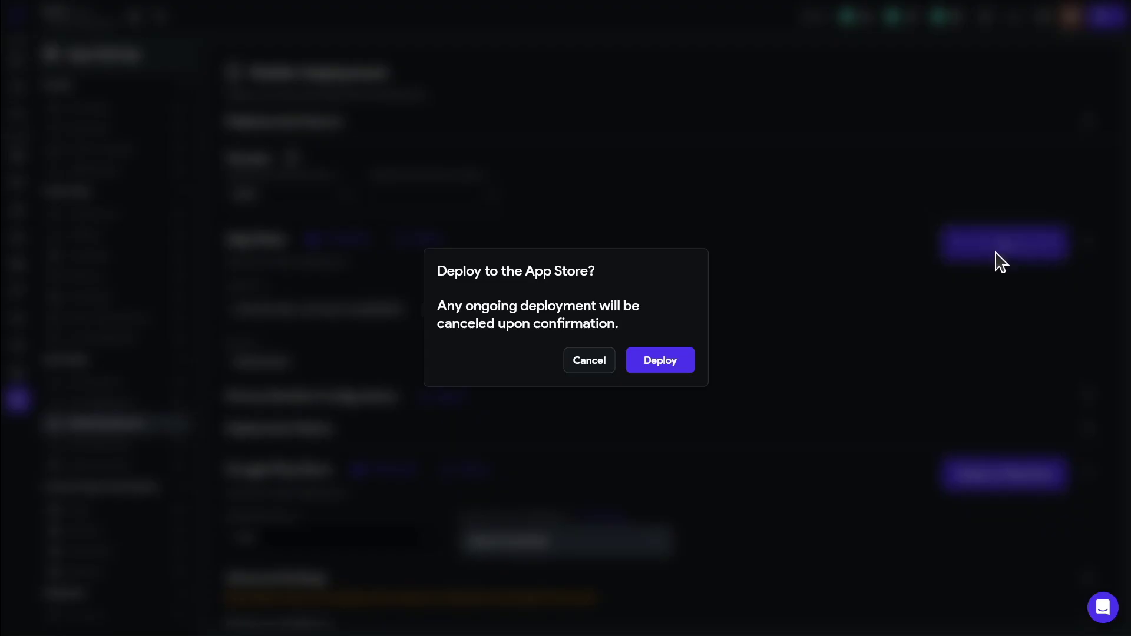
Confirm the App Store deployment and check the build status until it reports finished.
click(665, 366)
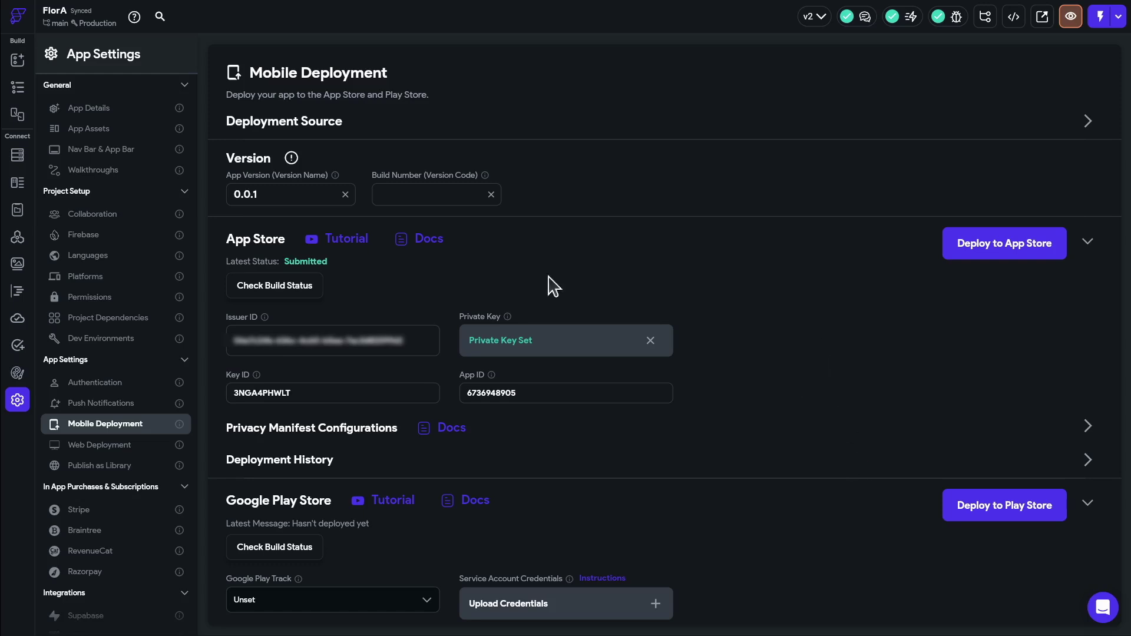
click(302, 289)
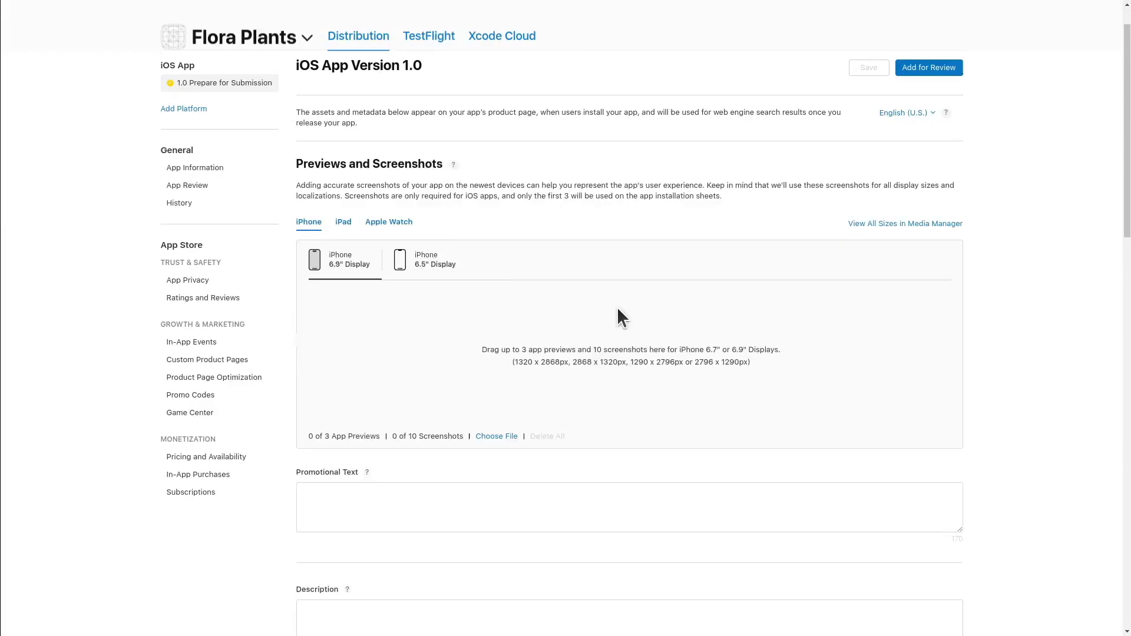
Look over the Flora Plants version page, then view its TestFlight iOS builds.
scroll(613, 312, down, 10)
scroll(607, 318, up, 10)
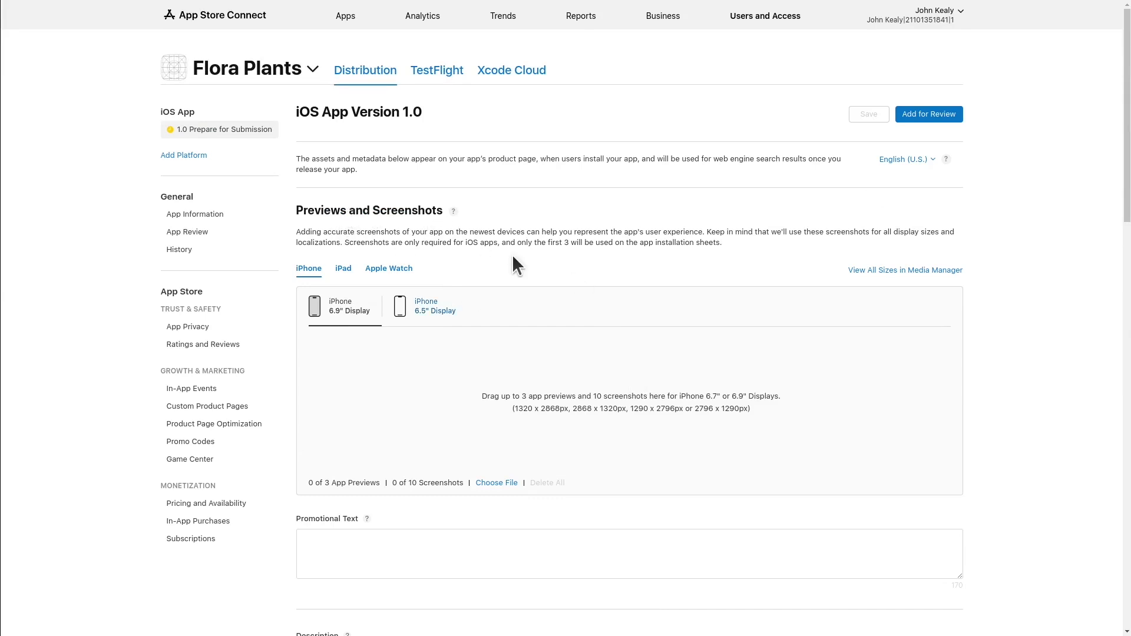
scroll(512, 257, down, 8)
scroll(517, 291, down, 5)
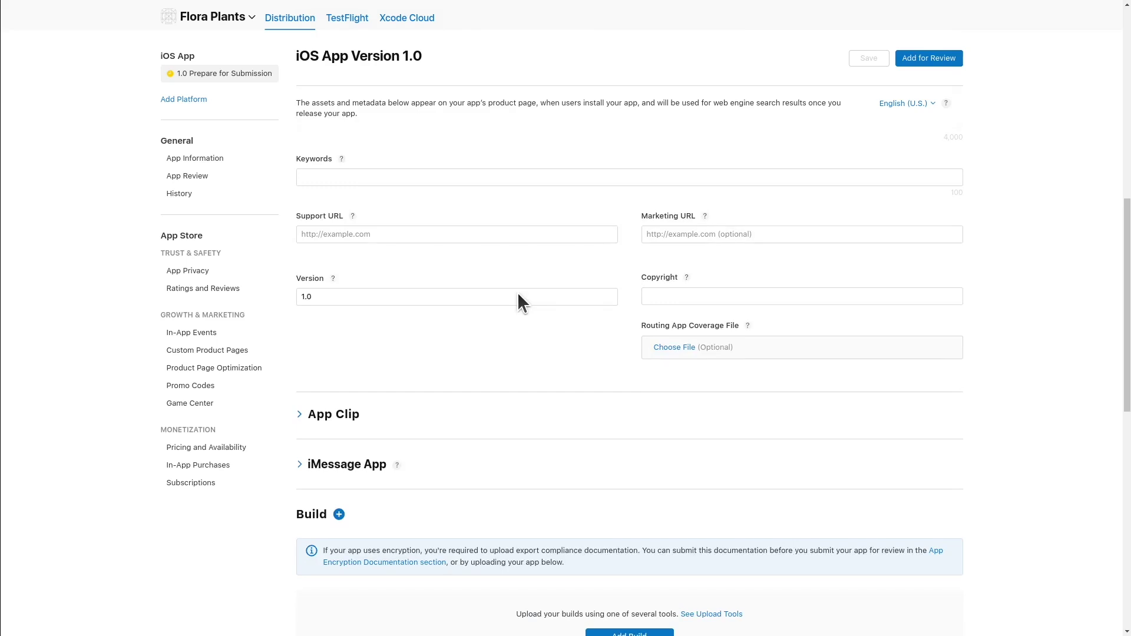
scroll(517, 291, up, 10)
scroll(517, 298, up, 2)
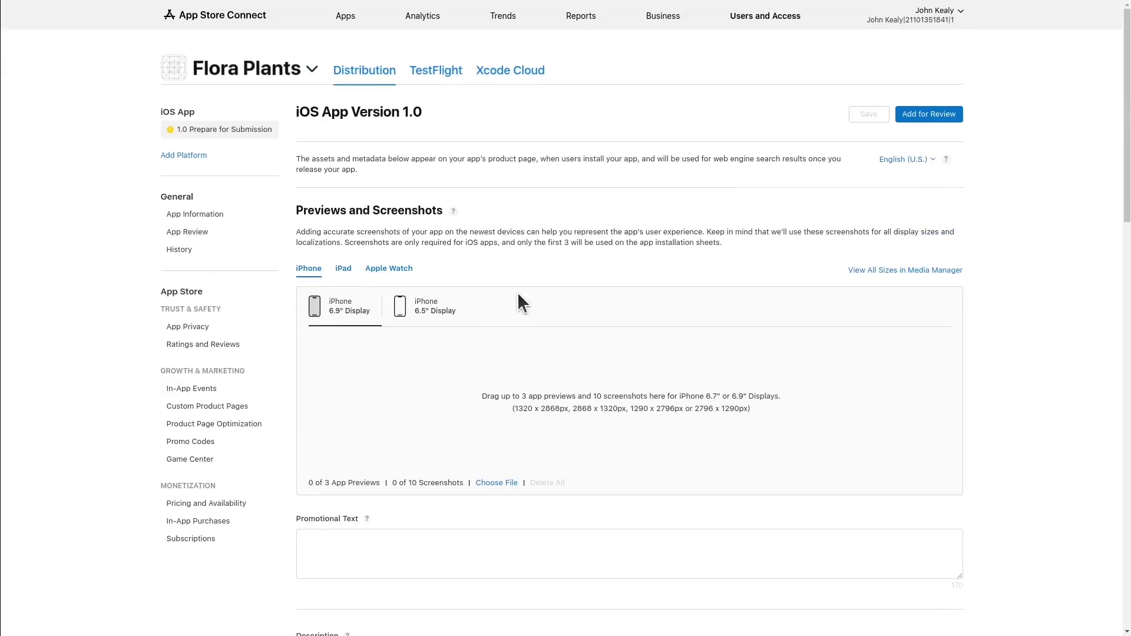
click(438, 71)
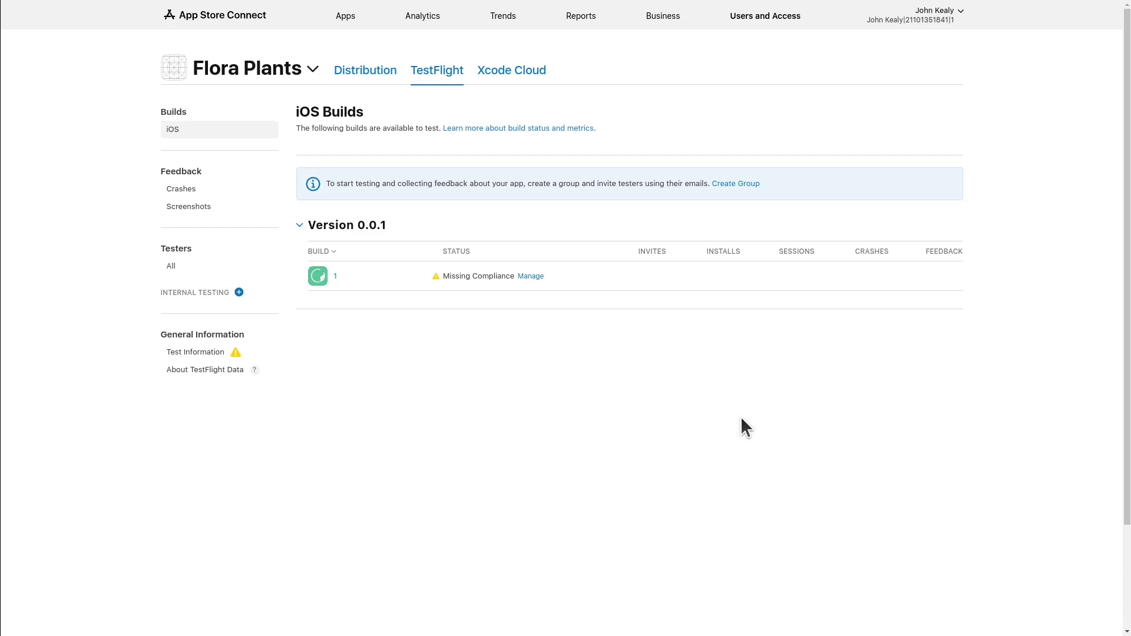
Declare standard encryption and no France distribution for build 1, then view Users and Access.
click(530, 275)
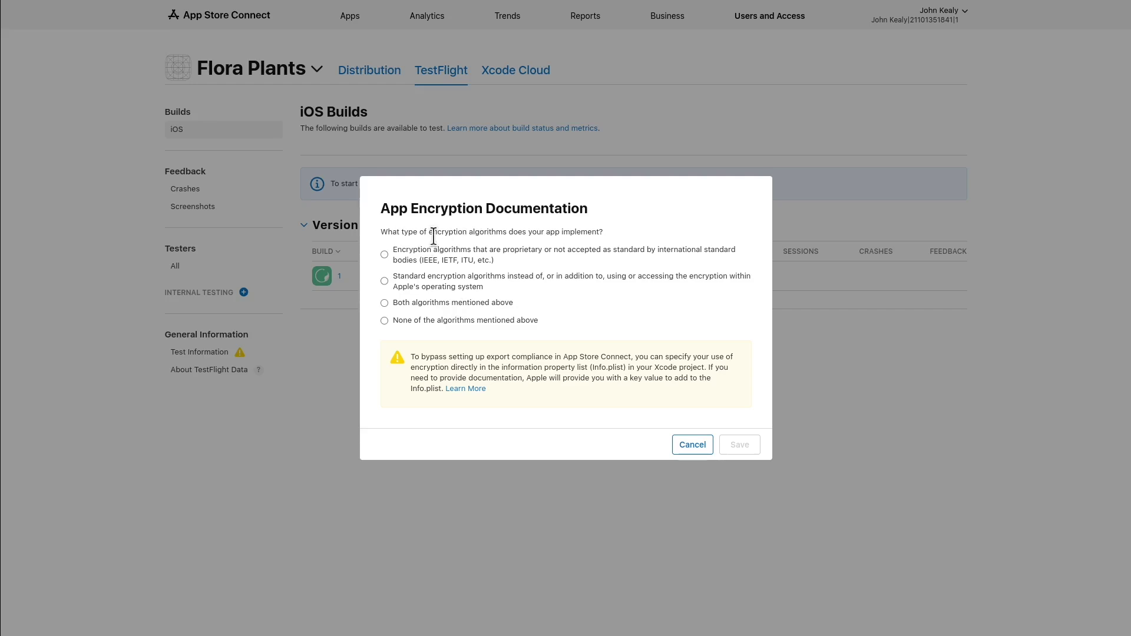
click(384, 281)
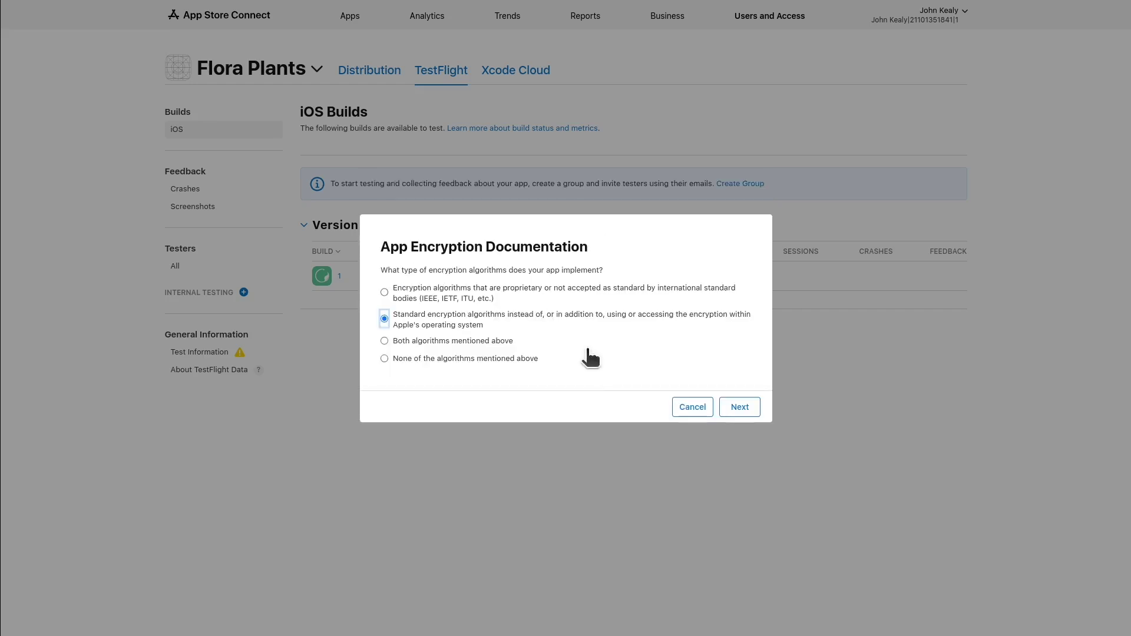
click(739, 406)
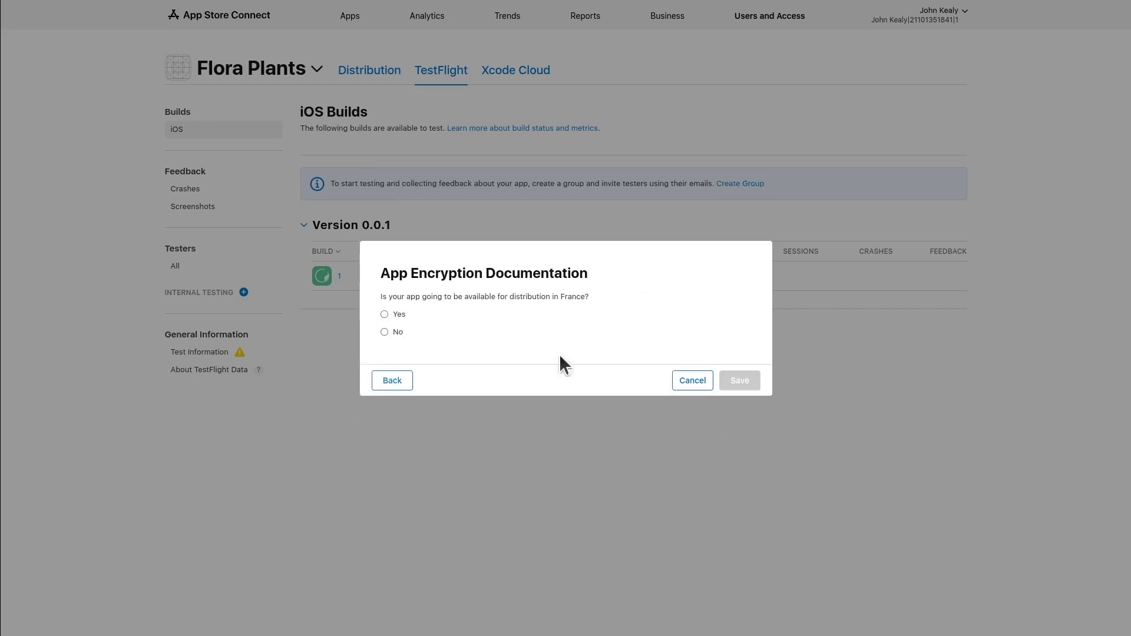
click(384, 332)
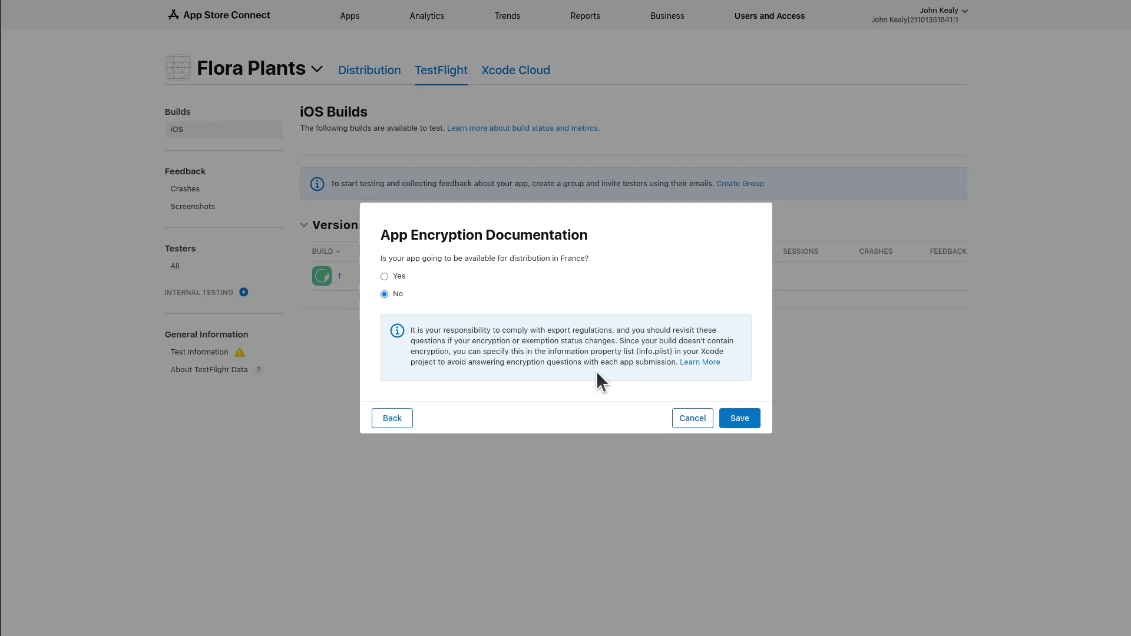
click(740, 417)
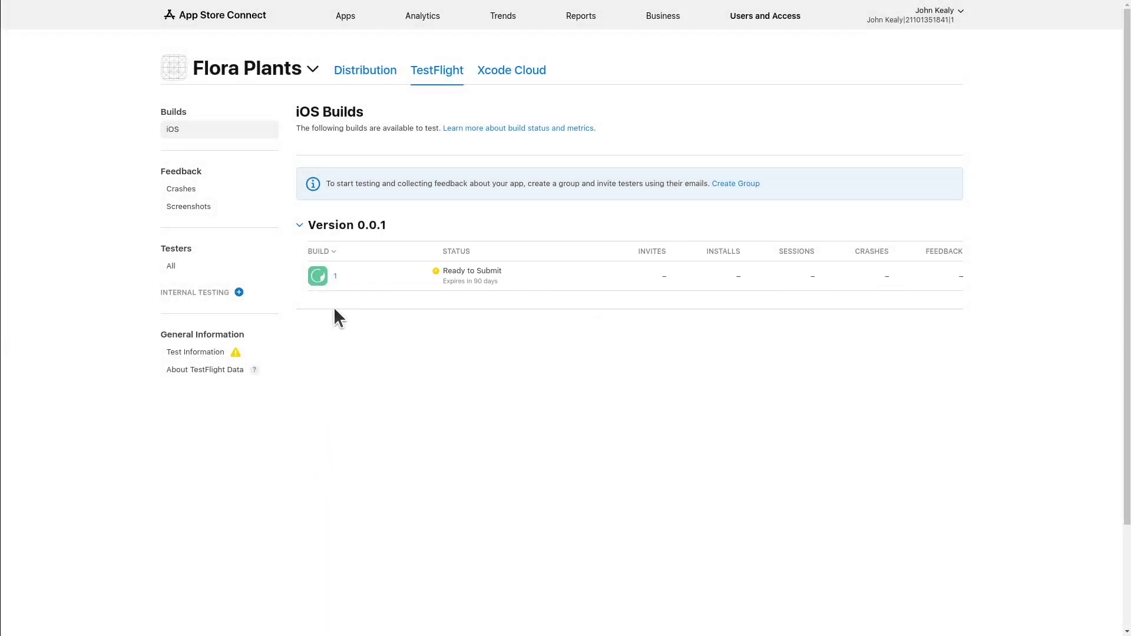
click(334, 276)
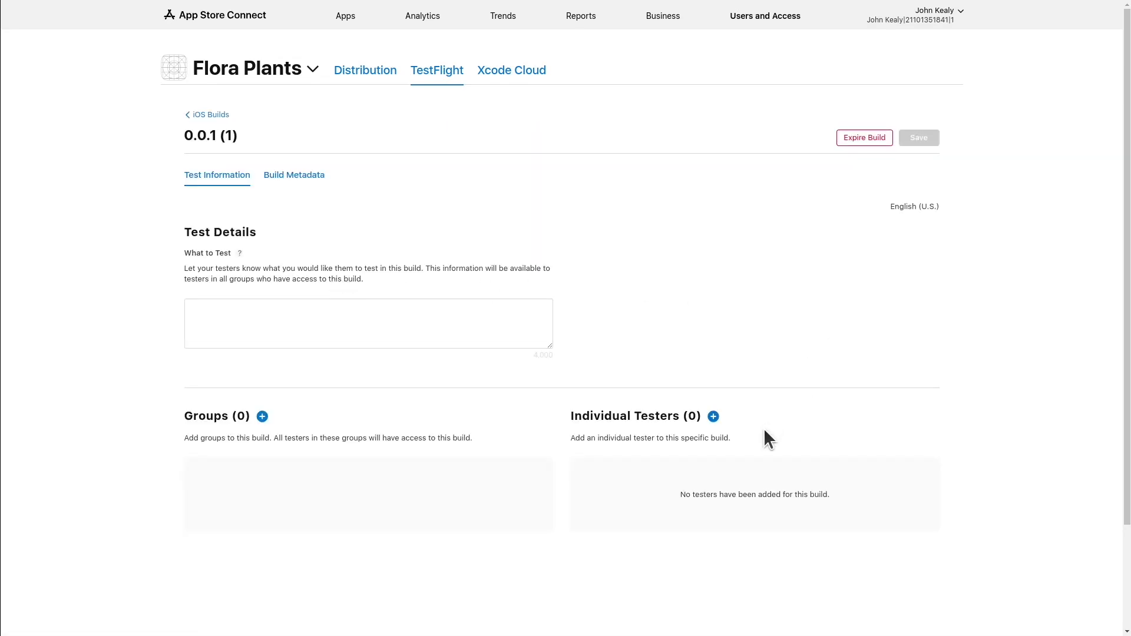
click(753, 17)
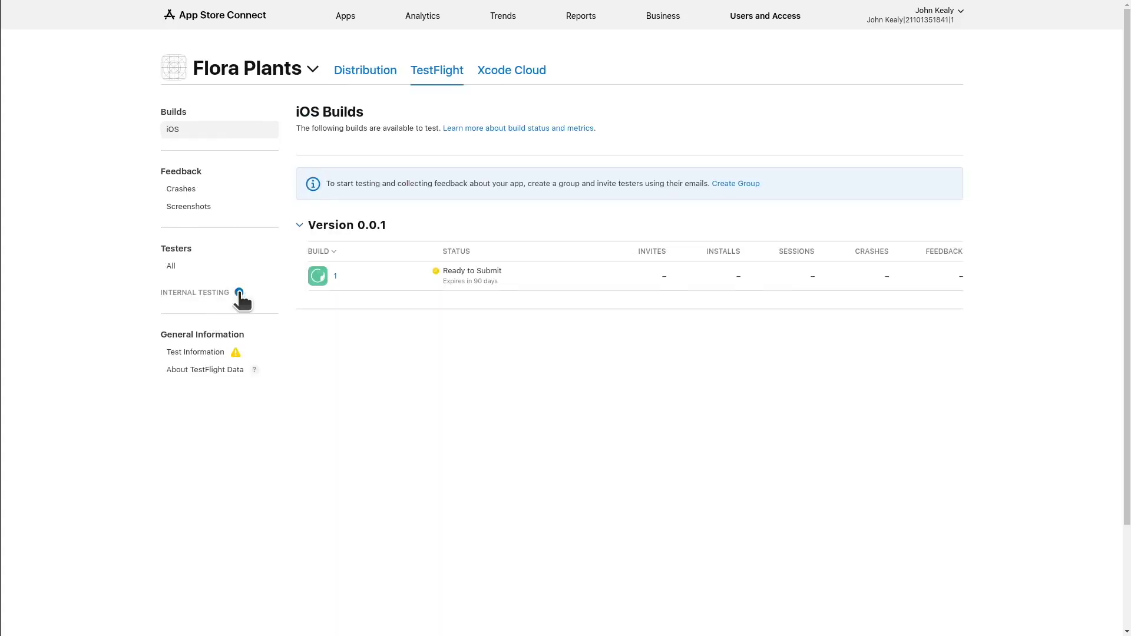
Create the 'Beta testers' internal group and add the second team member to it.
click(243, 292)
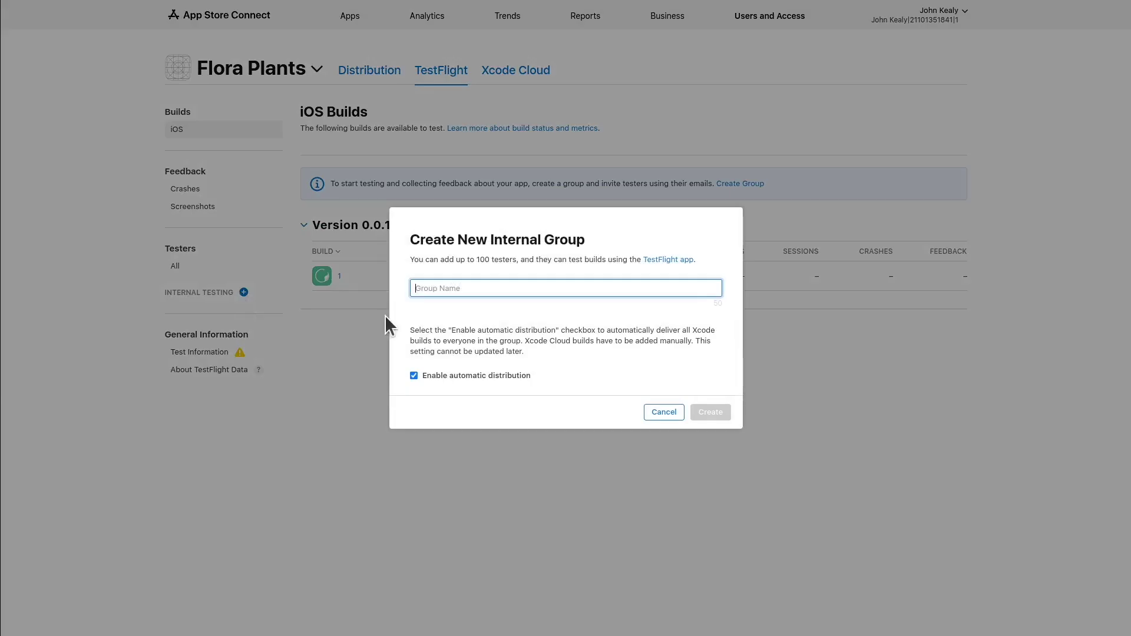
text(Beta )
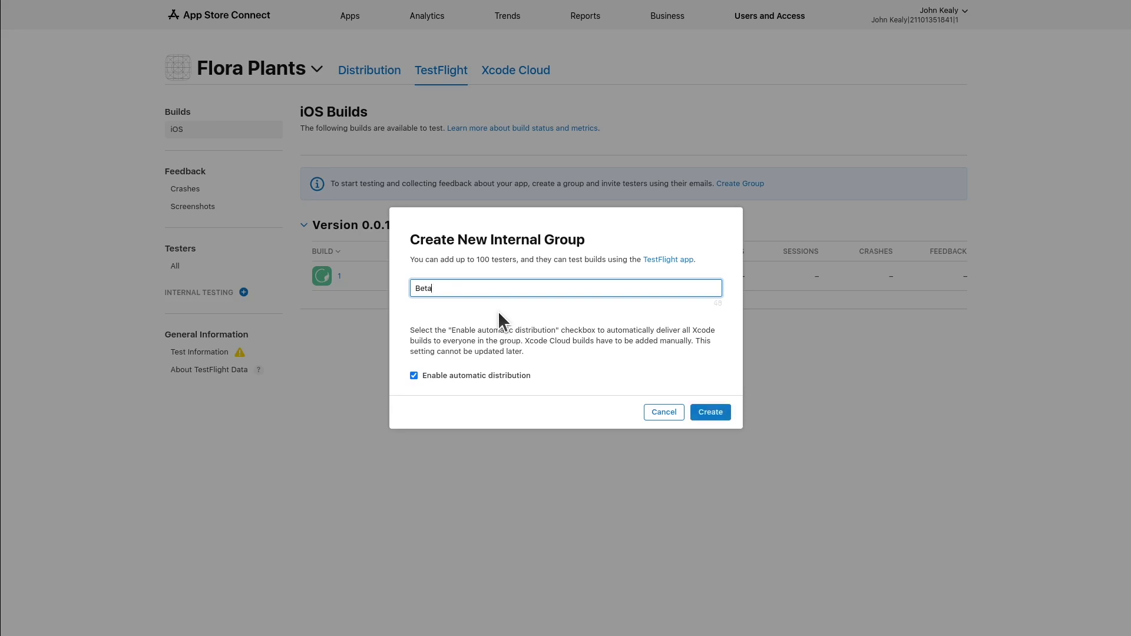
text(testers)
key(Return)
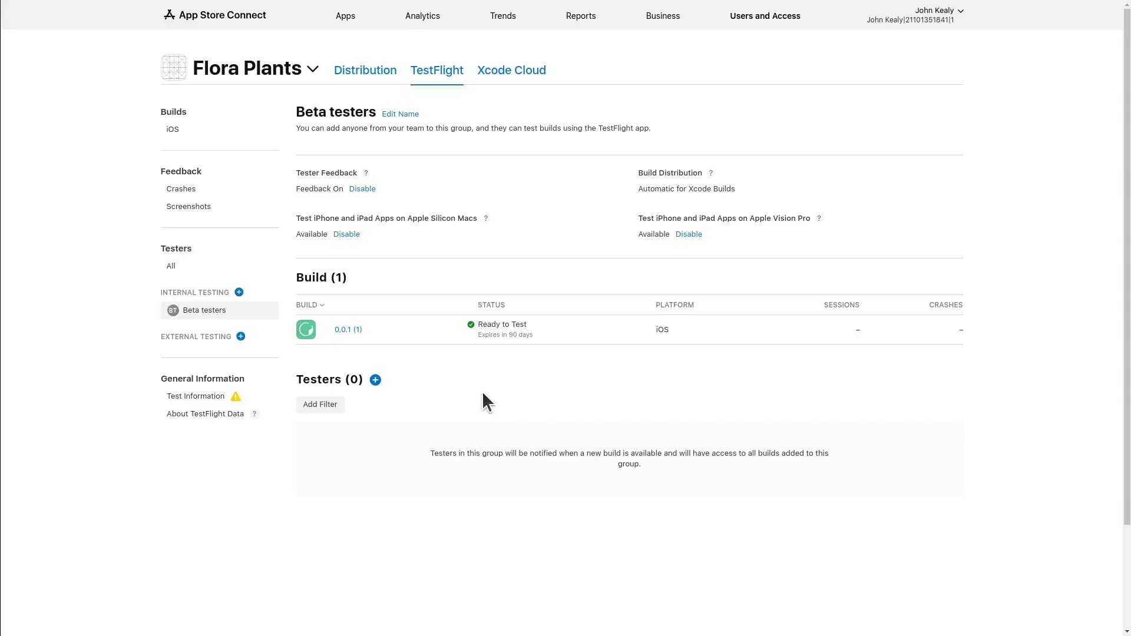
click(375, 380)
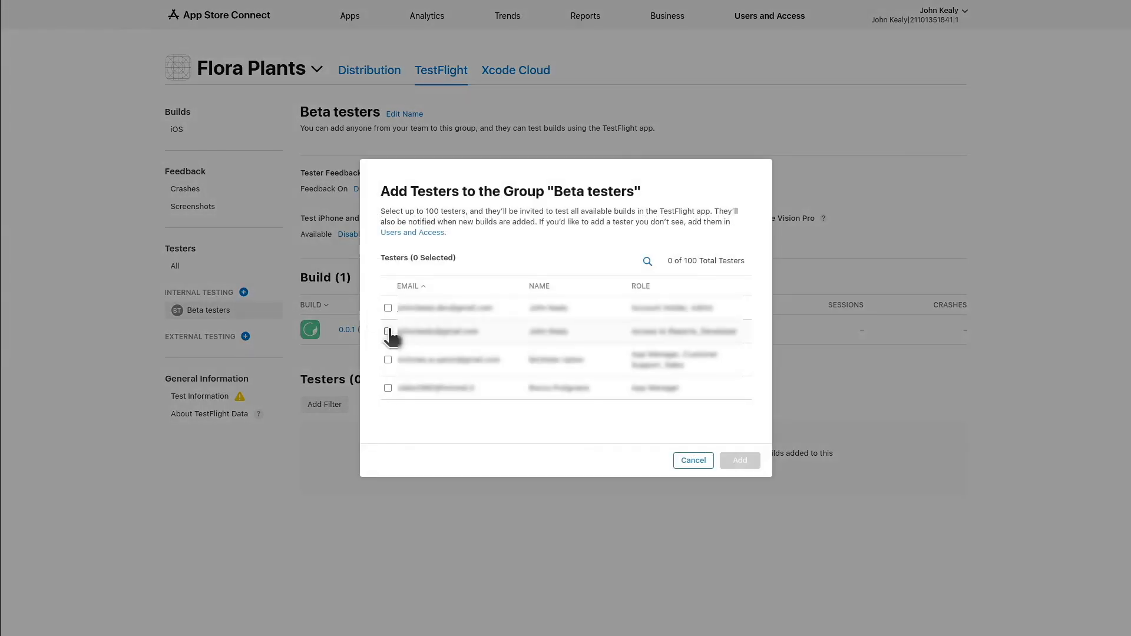
click(387, 331)
click(740, 461)
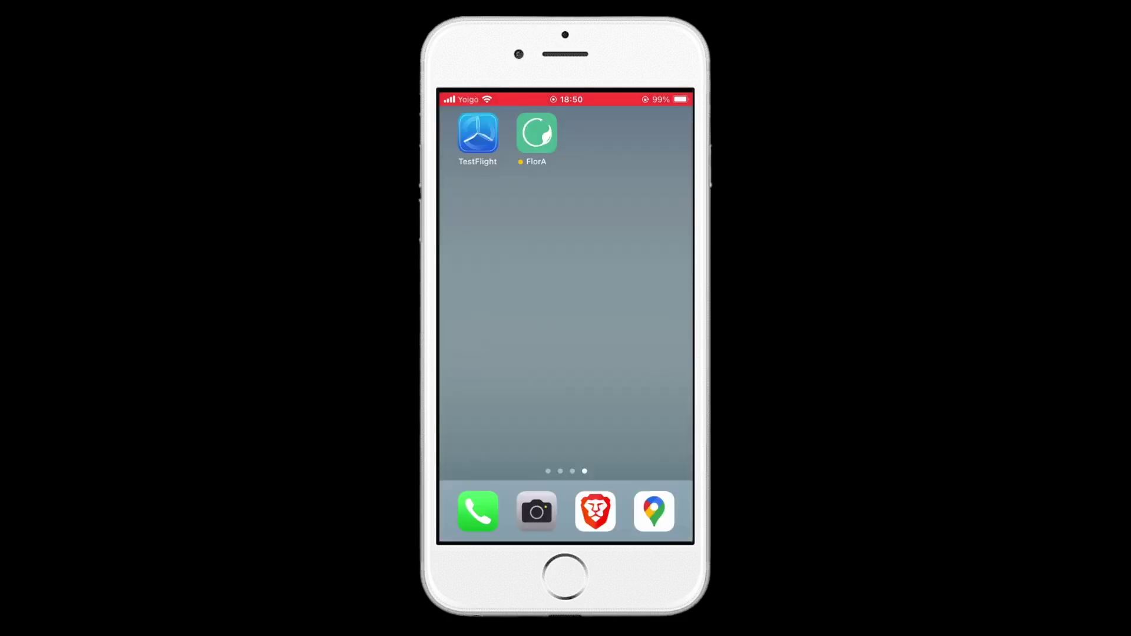
Launch FlorA from the iPhone home screen to reach its splash screen.
click(537, 133)
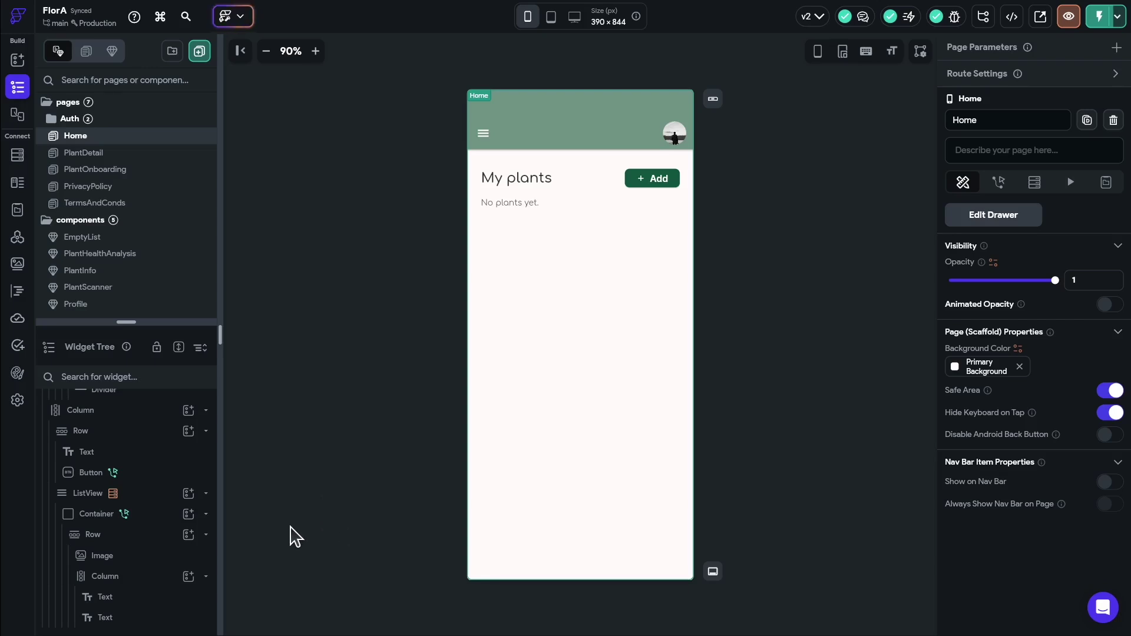
Toggle the Home plant list's Show Empty List Widget off and back on.
click(91, 493)
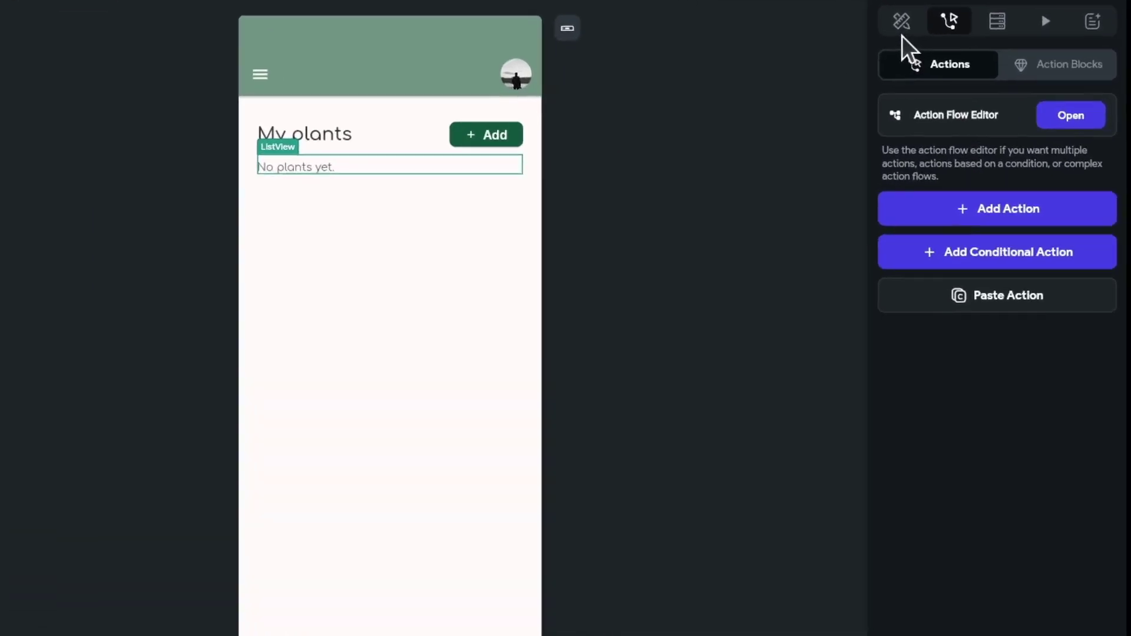
click(901, 22)
scroll(909, 390, down, 6)
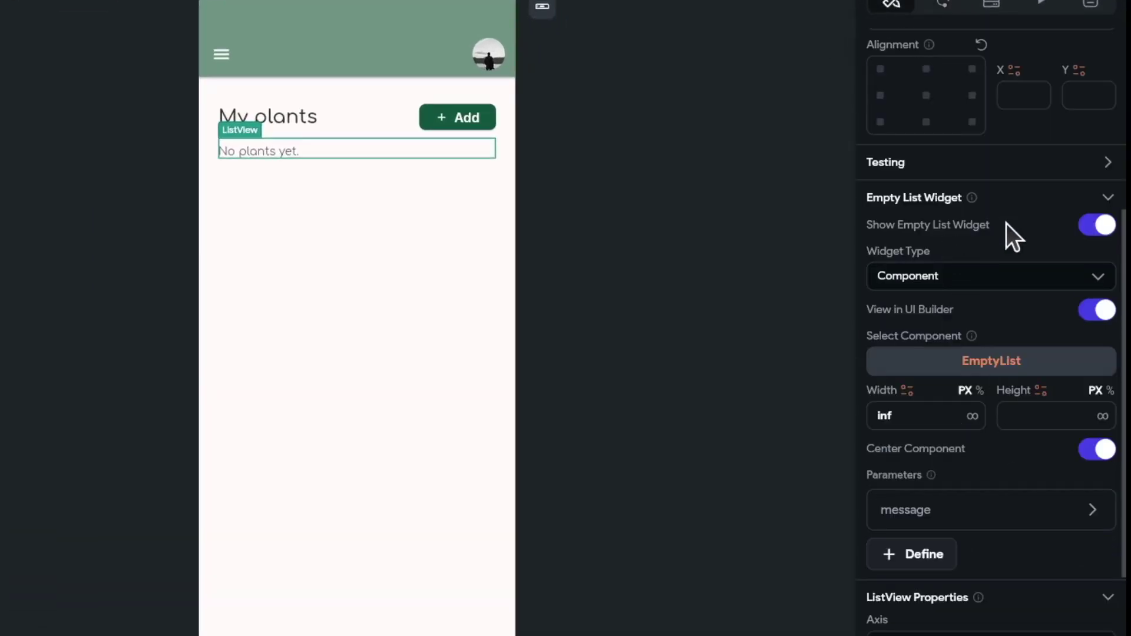
scroll(1006, 224, up, 1)
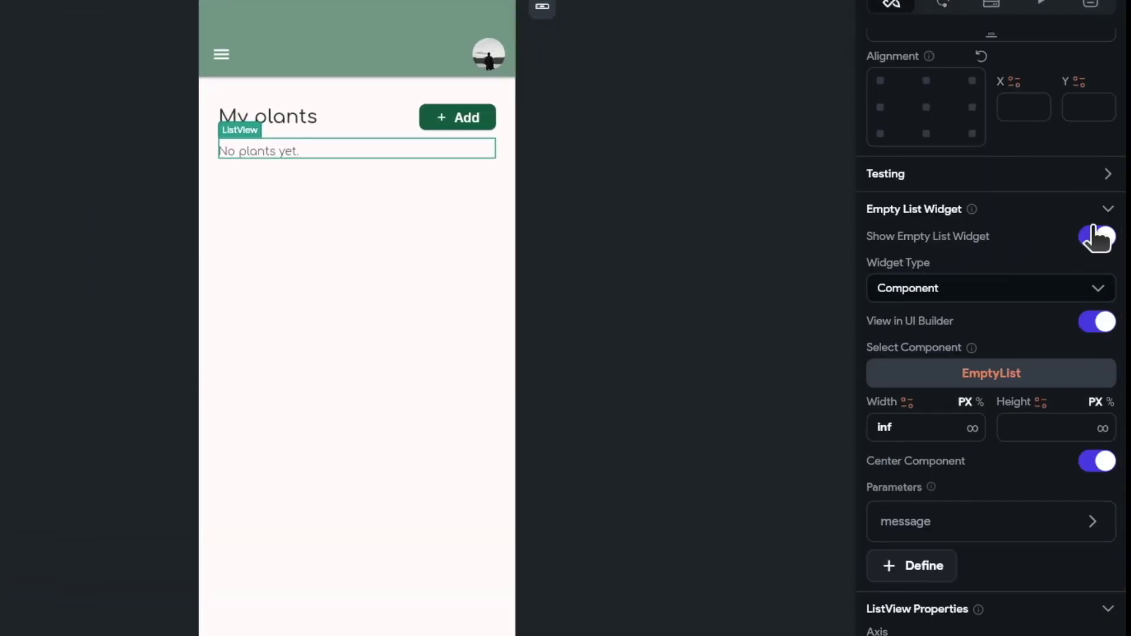
click(1093, 239)
click(1093, 238)
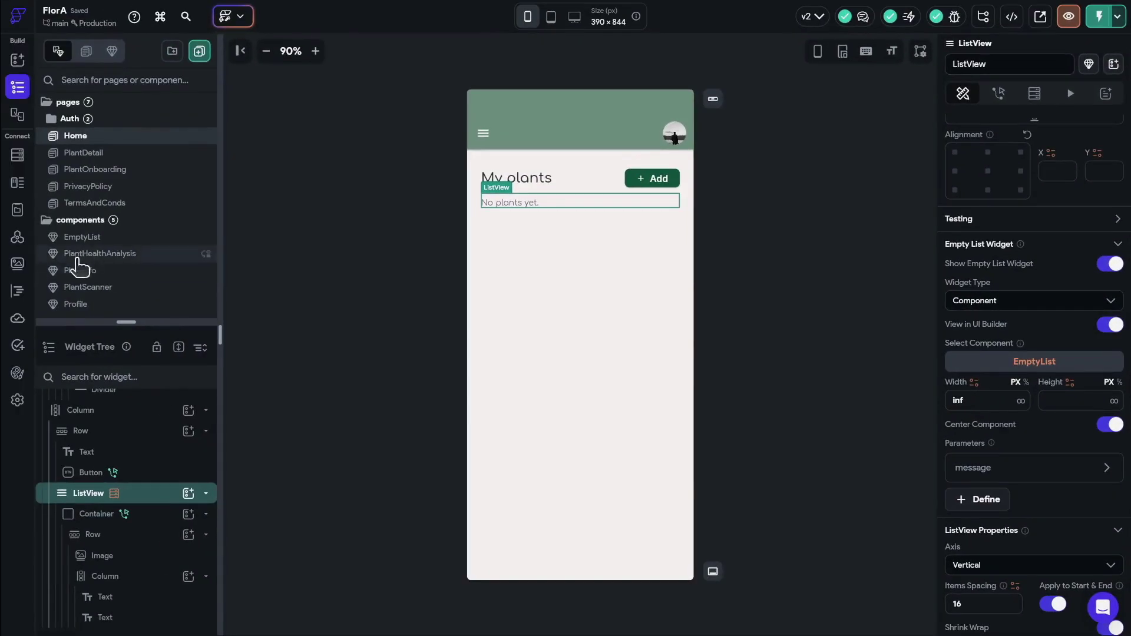
Inspect the EmptyList component, return to Home, then go to the PlantOnboarding page.
click(89, 238)
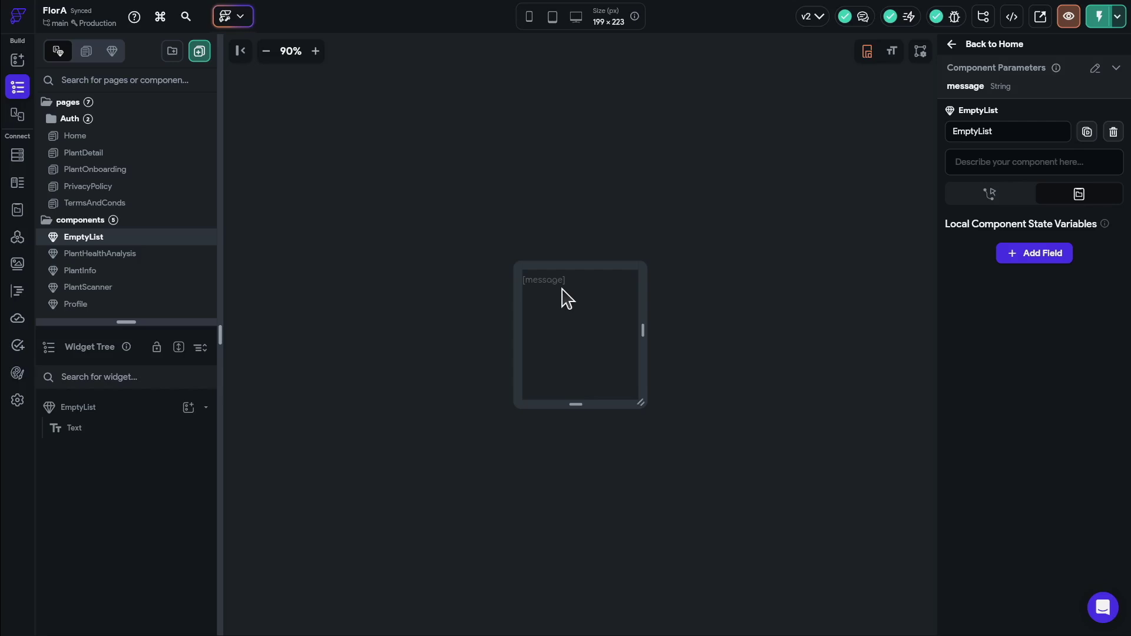
click(92, 138)
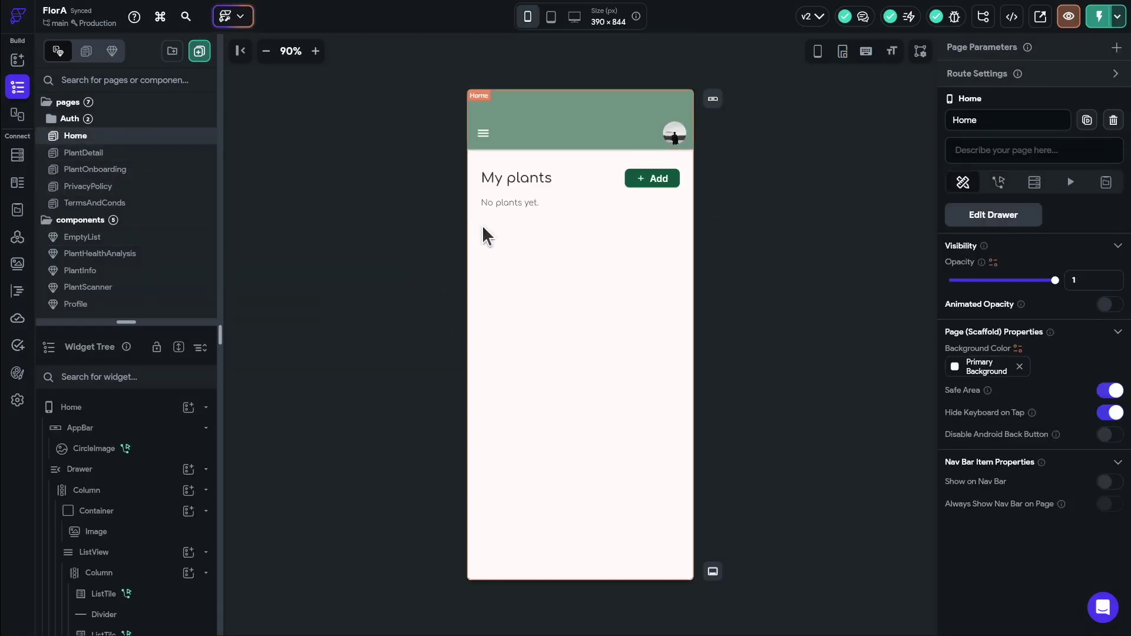
click(530, 207)
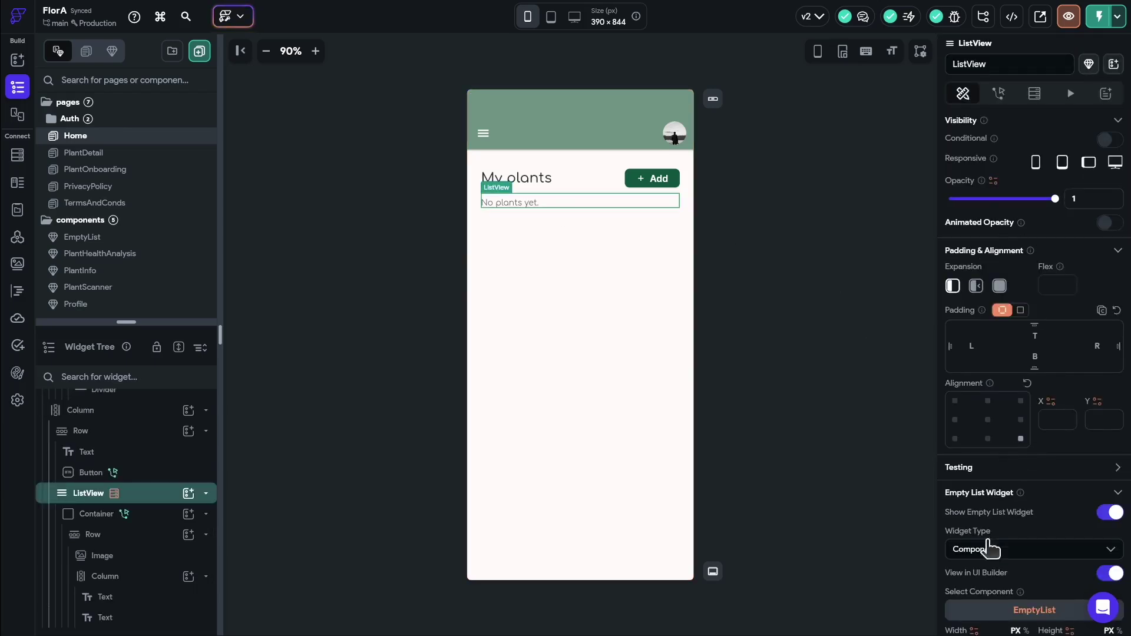
scroll(989, 544, down, 3)
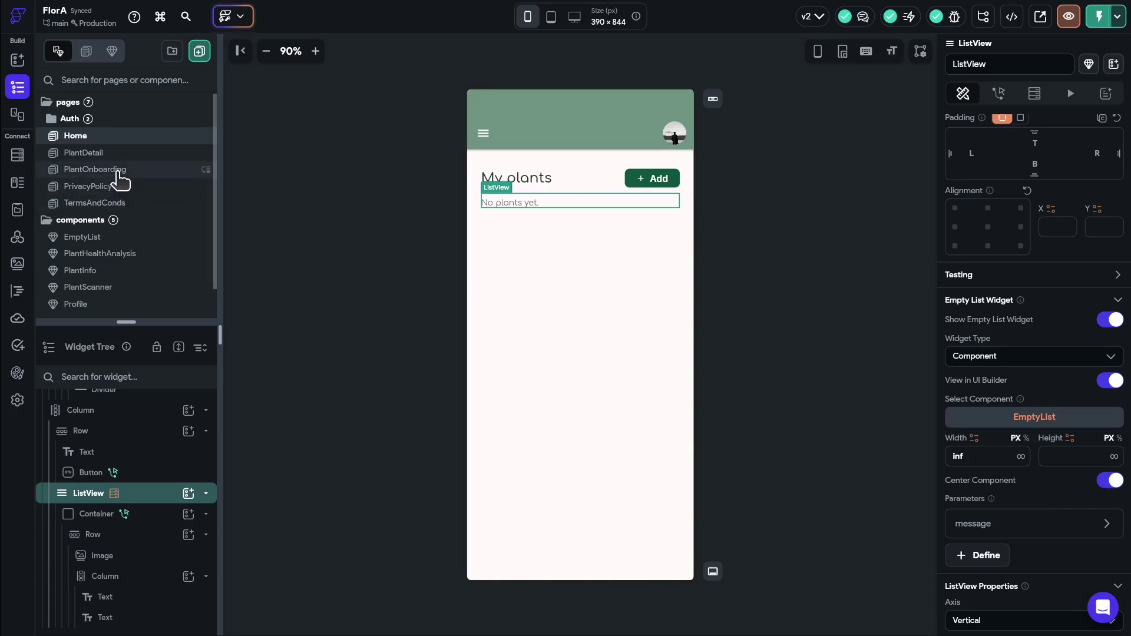
click(117, 170)
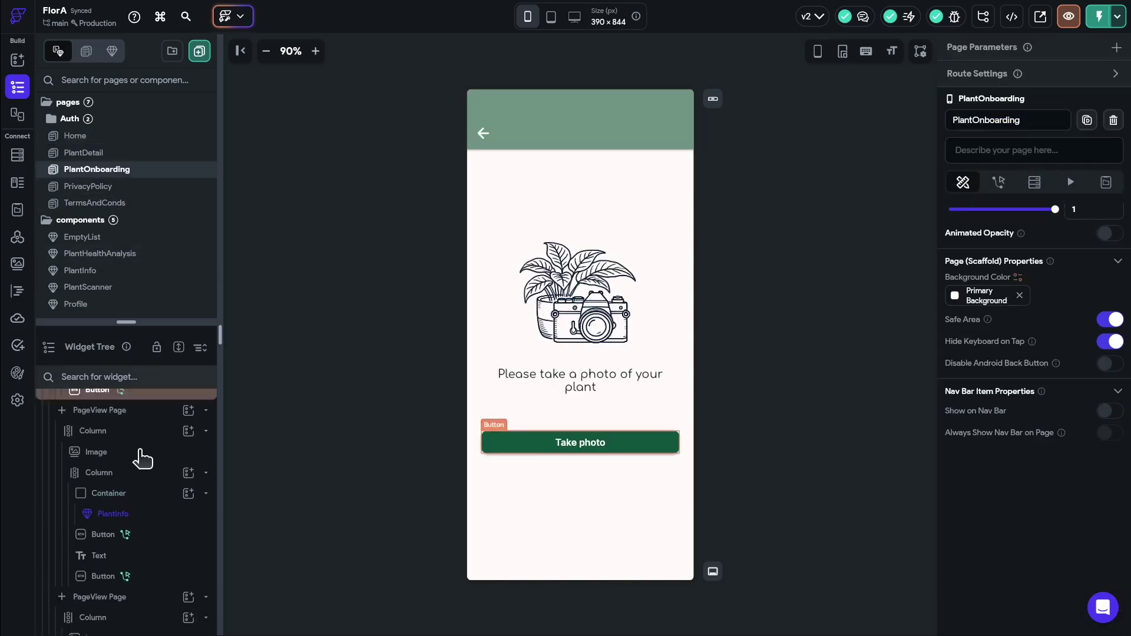
Inspect the Alert Dialog action in the Take photo button's action flow.
scroll(144, 453, down, 3)
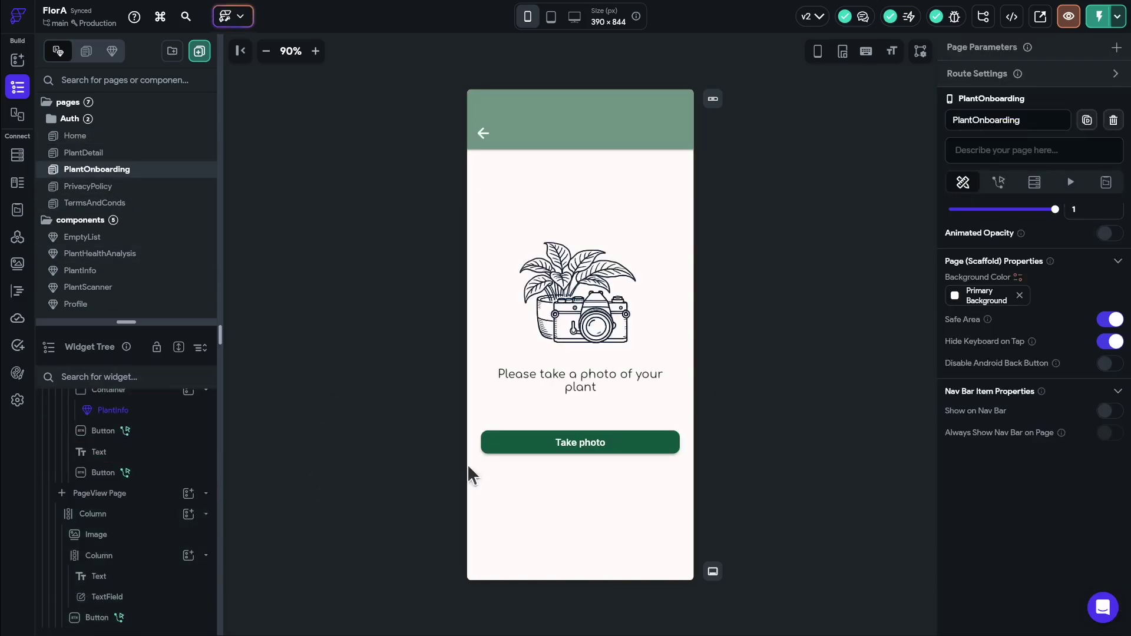
click(521, 441)
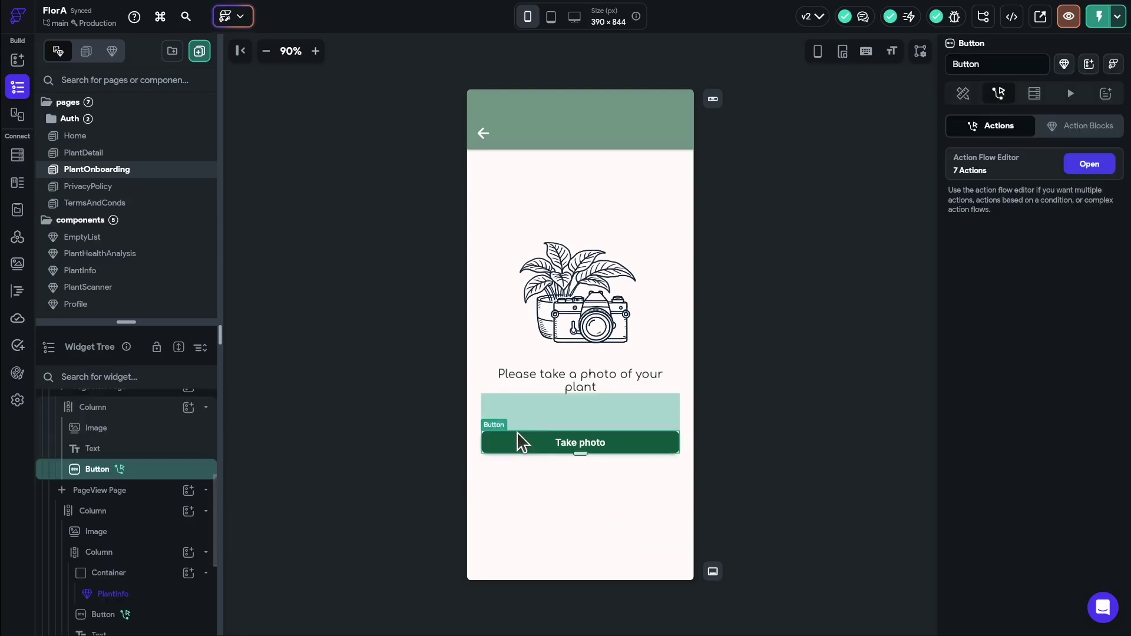
click(1089, 163)
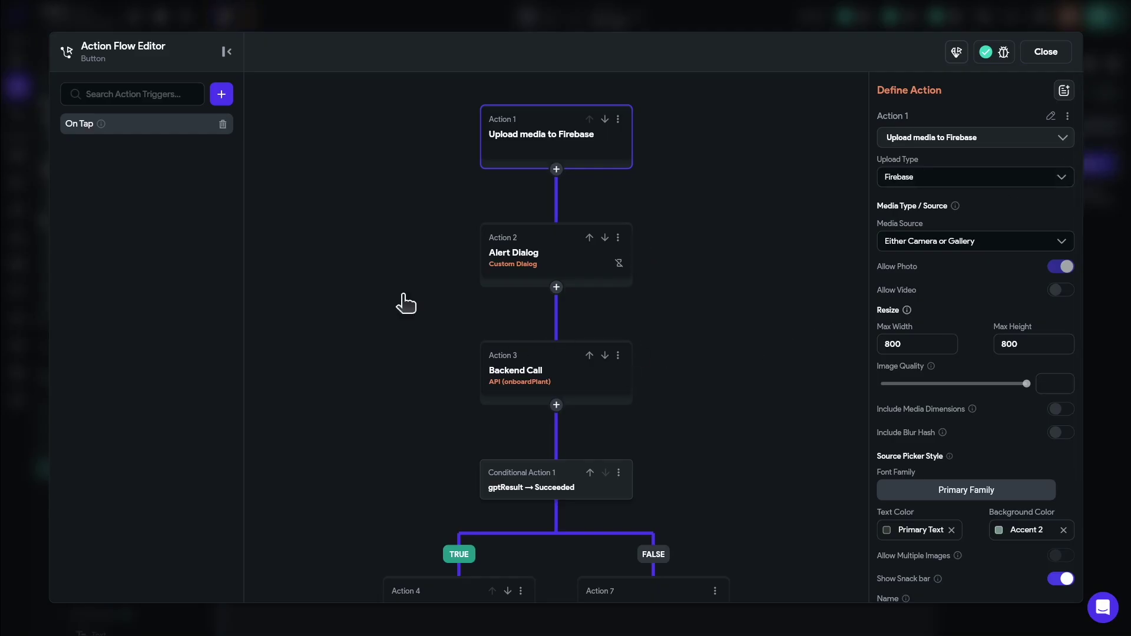
click(497, 269)
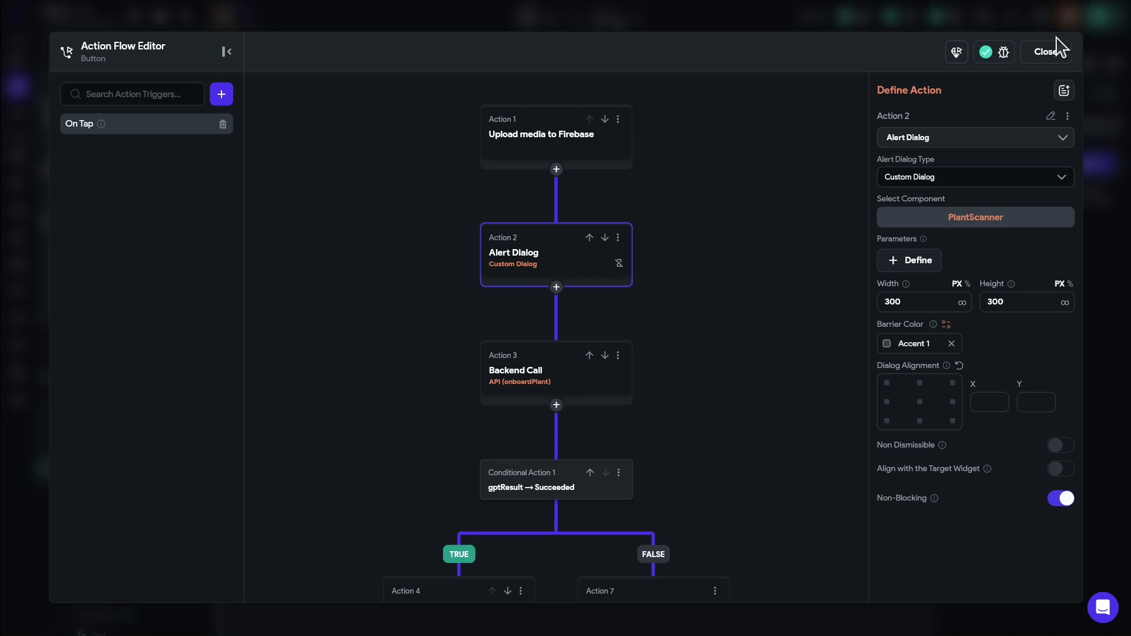
click(1045, 51)
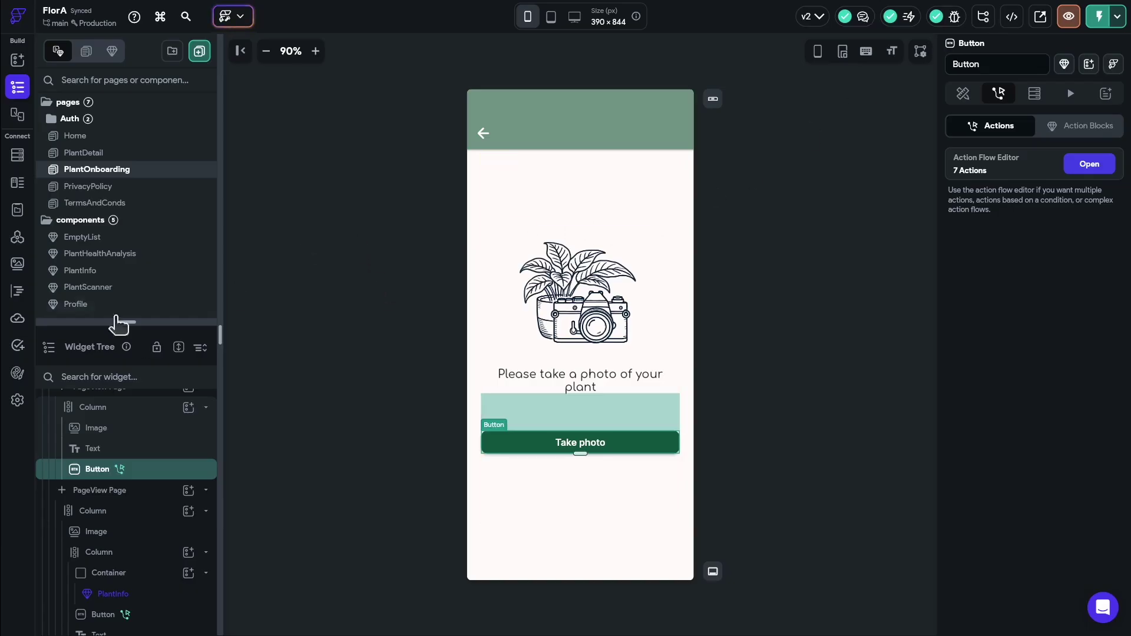
Select the LottieAnimation in the PlantScanner component and review its settings.
click(91, 289)
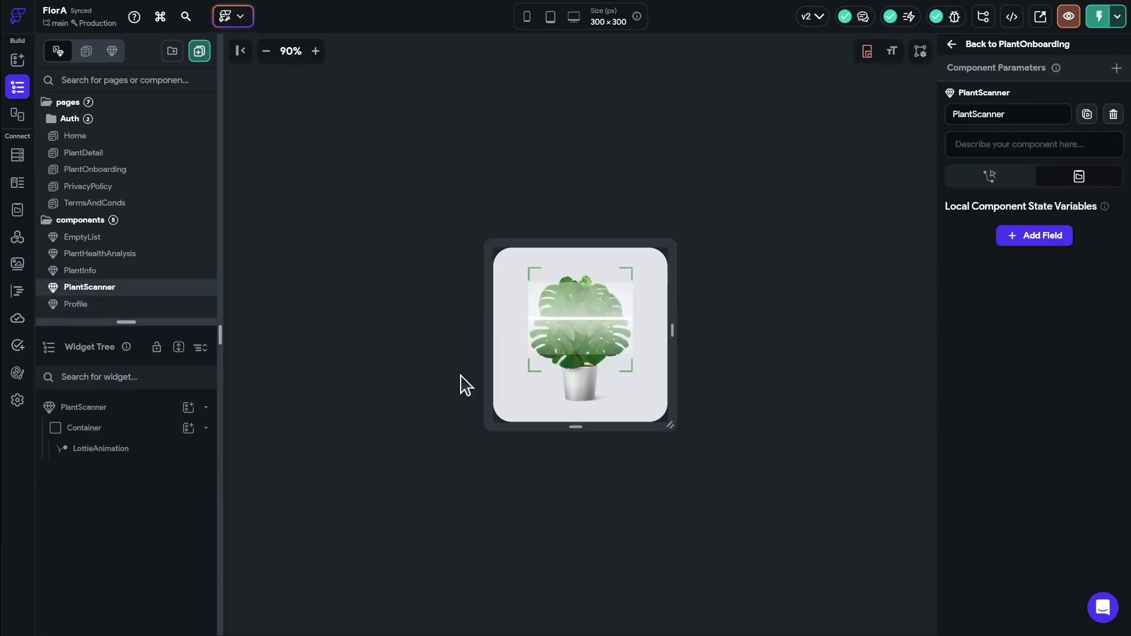
click(103, 450)
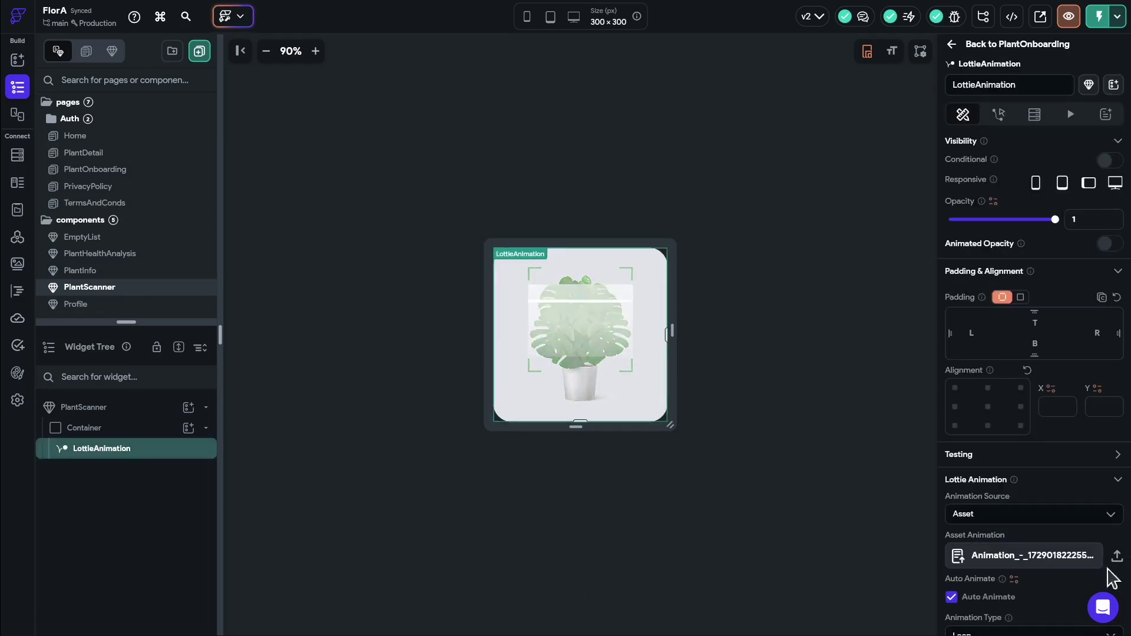
scroll(1108, 571, down, 4)
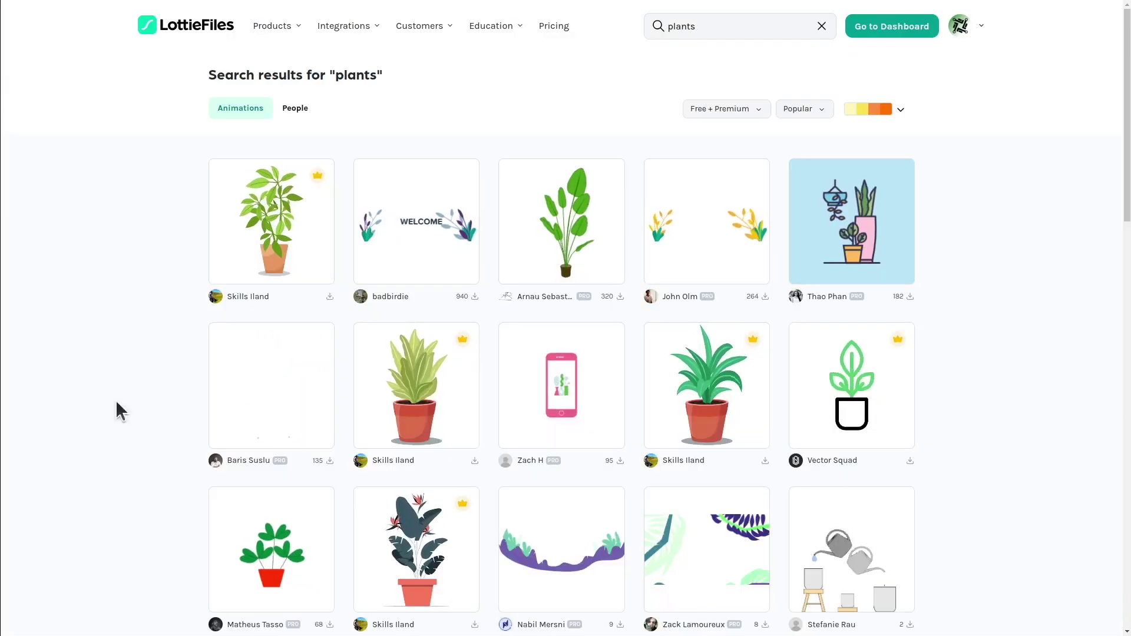
Browse the LottieFiles plants animations, then return to FlutterFlow's App Assets settings.
scroll(163, 366, down, 5)
scroll(164, 368, up, 3)
scroll(165, 369, up, 2)
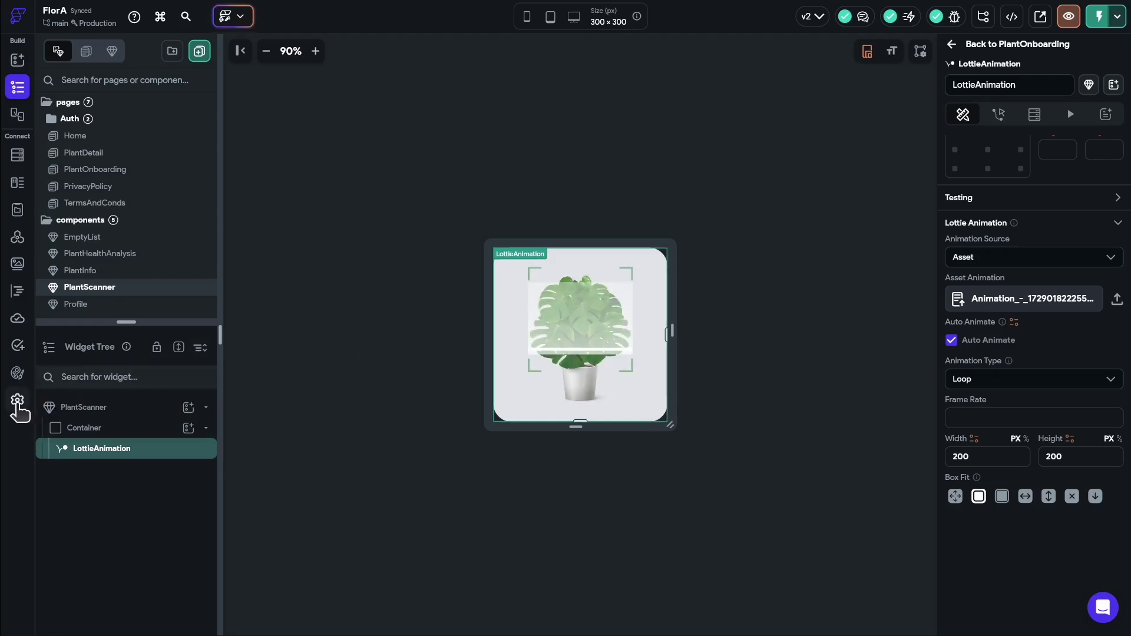
click(17, 401)
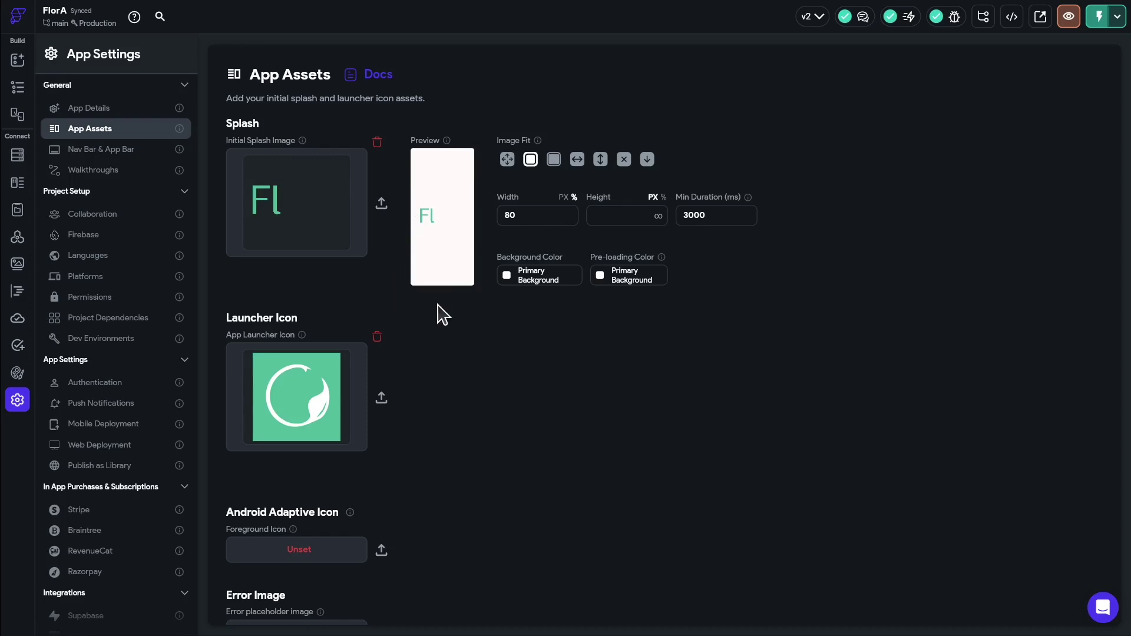
Change the app version in Mobile Deployment from 0.0.1 to 0.0.2.
click(94, 425)
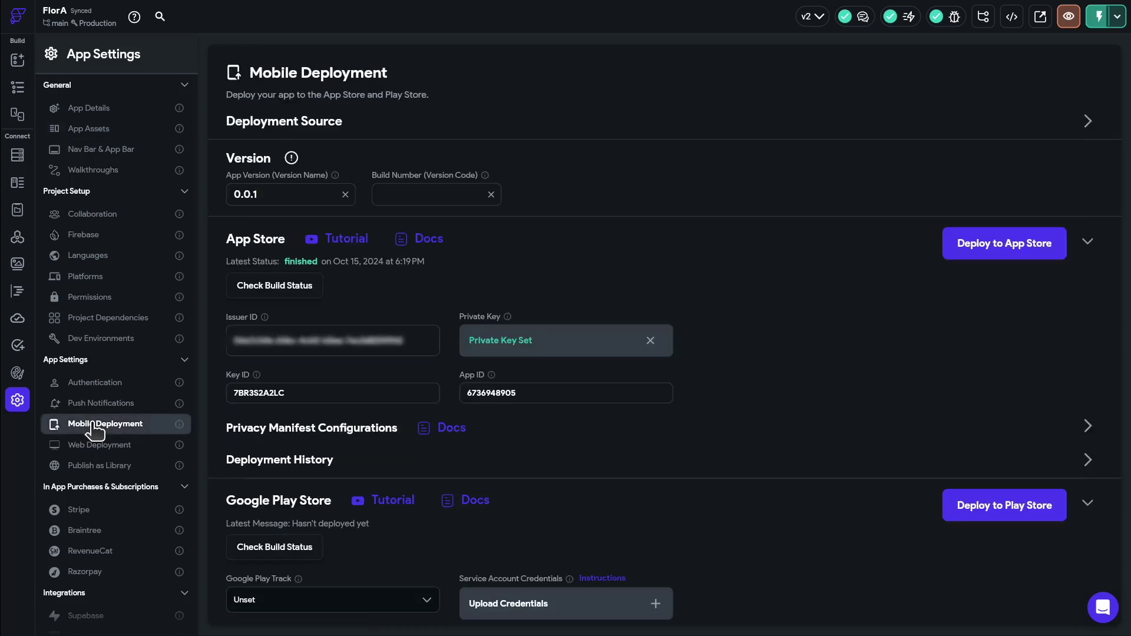
click(286, 196)
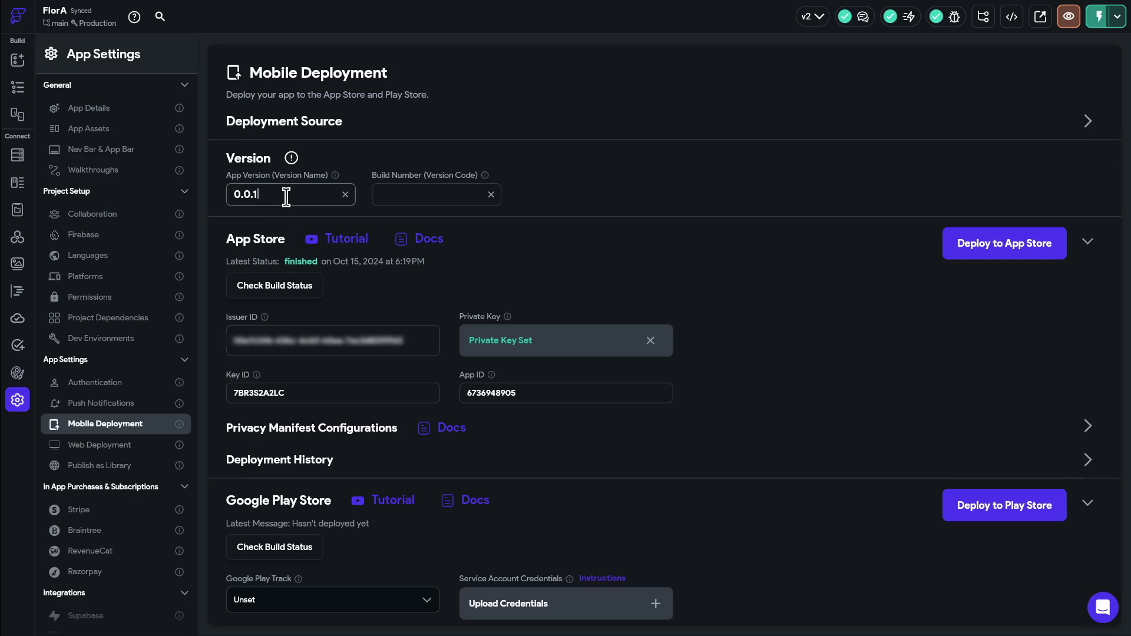
key(BackSpace)
text(2)
Deploy version 0.0.2 to the App Store and confirm the deployment.
click(963, 255)
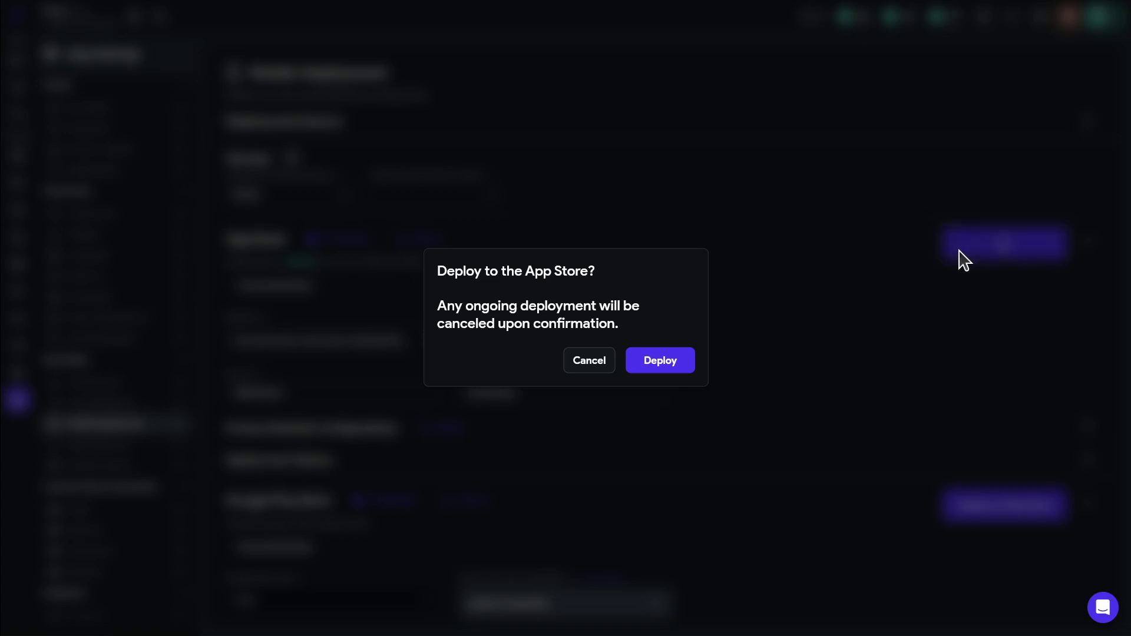
click(656, 361)
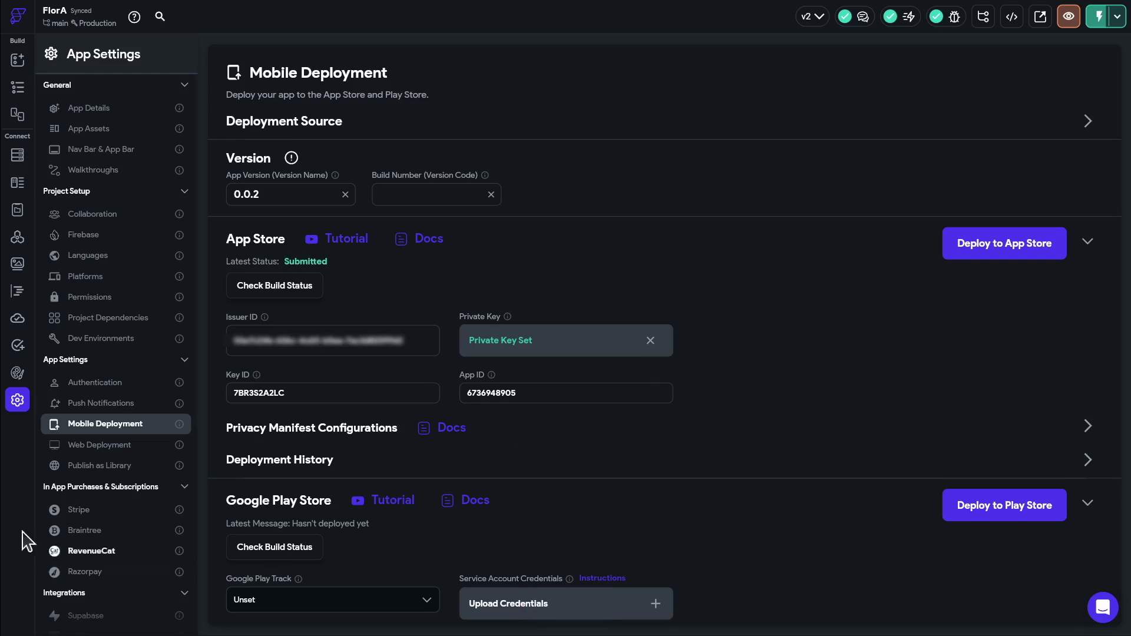
click(84, 405)
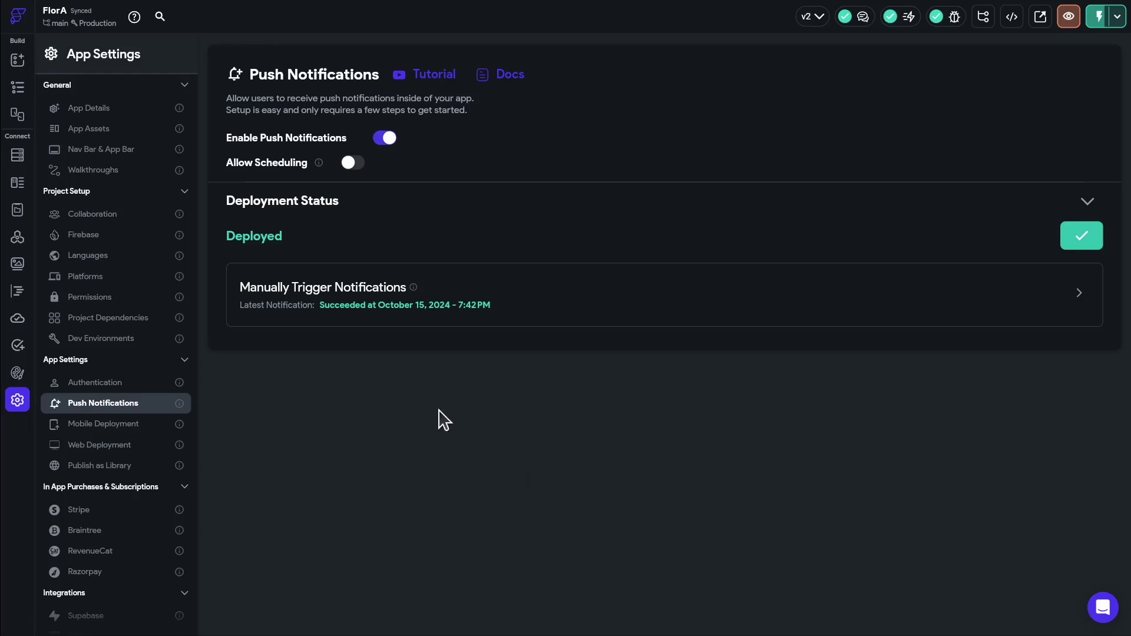
Compose a manual push notification with text 'test' that opens the PrivacyPolicy page.
mouse_move(399, 306)
click(1079, 297)
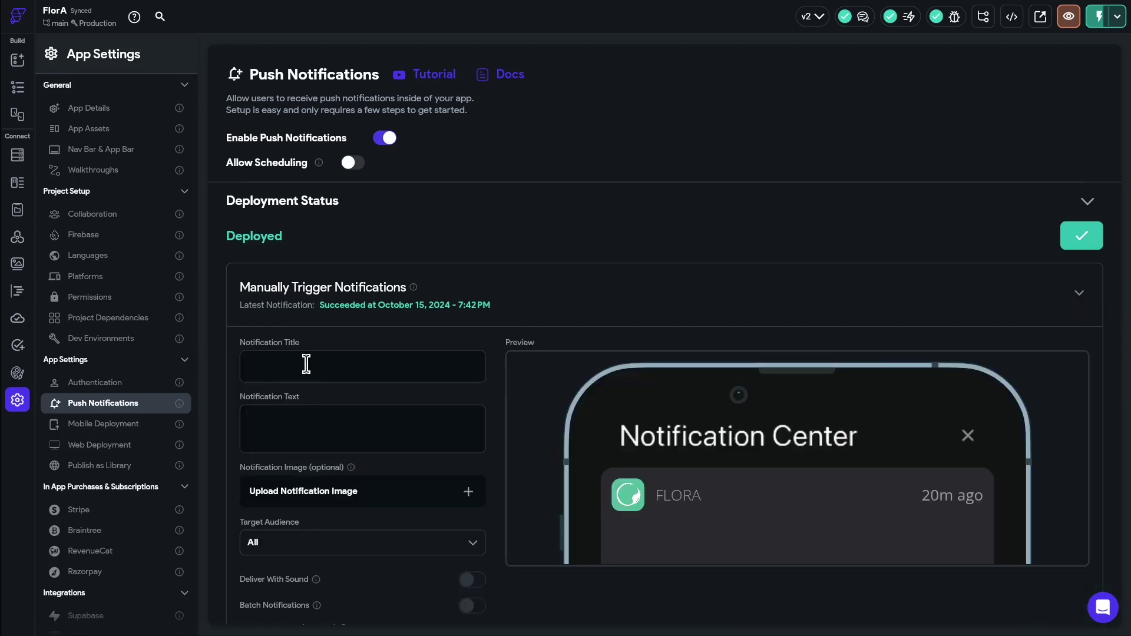
text(test)
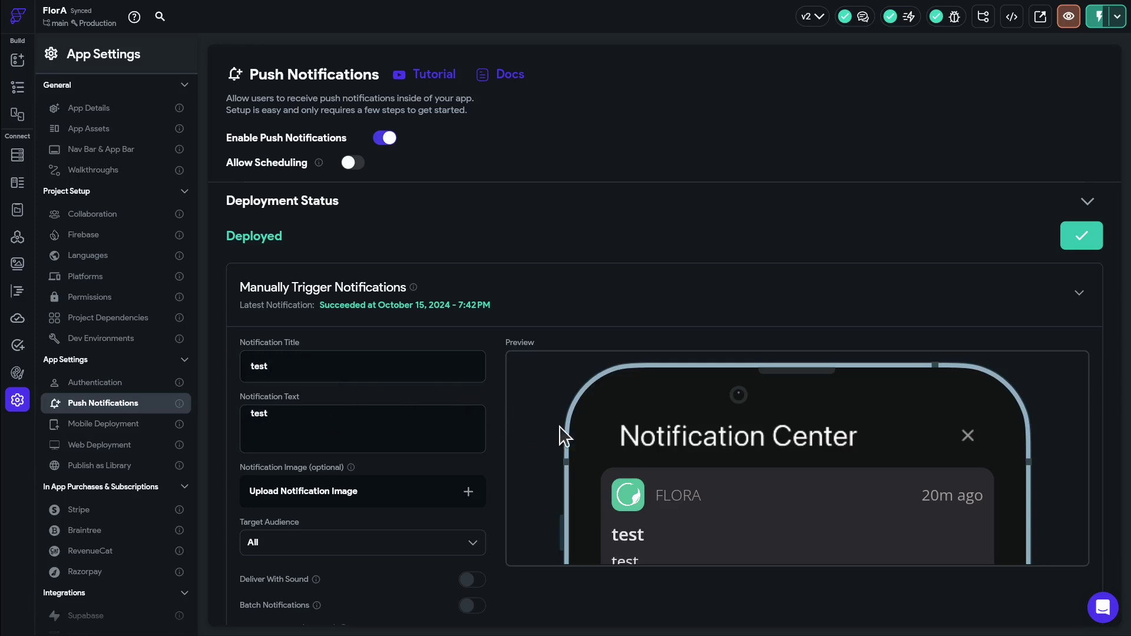
scroll(556, 434, down, 3)
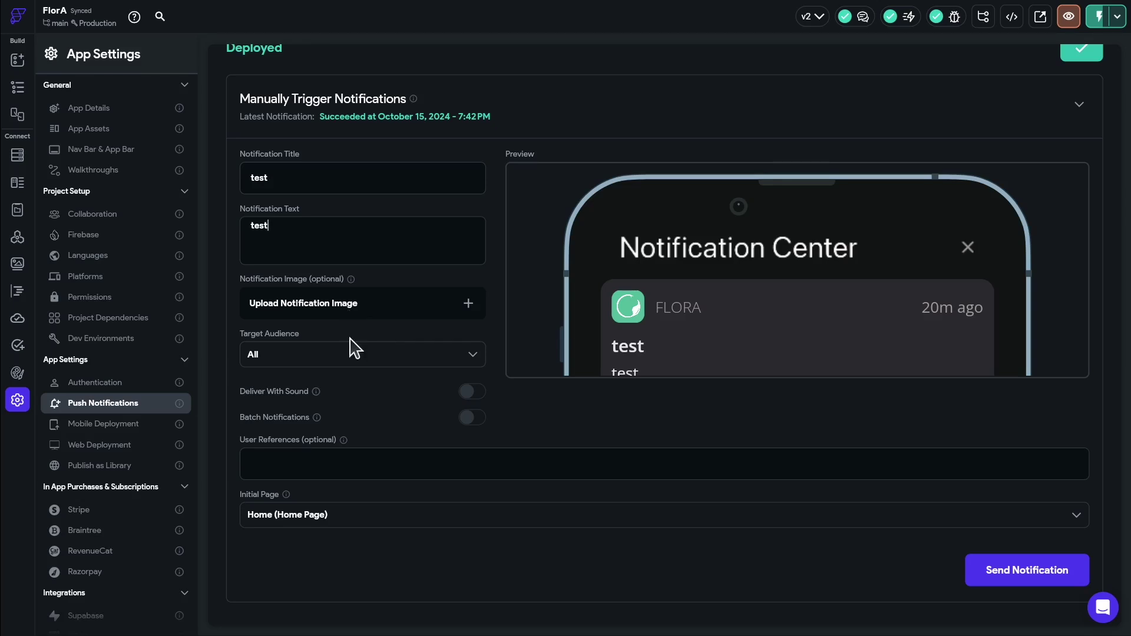
click(446, 514)
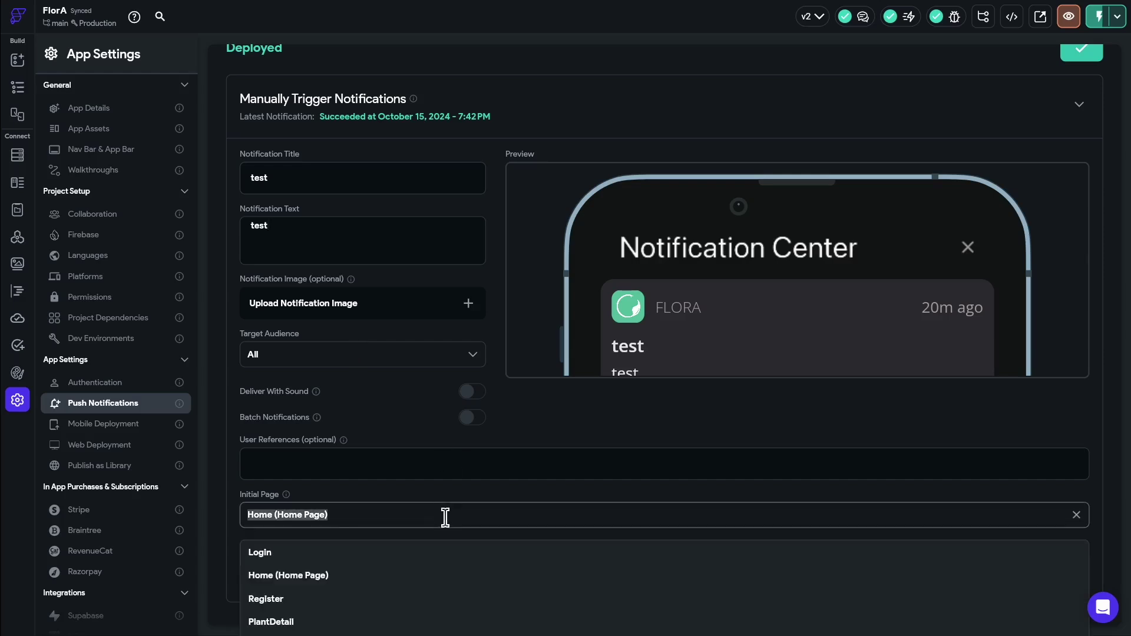
scroll(430, 595, down, 2)
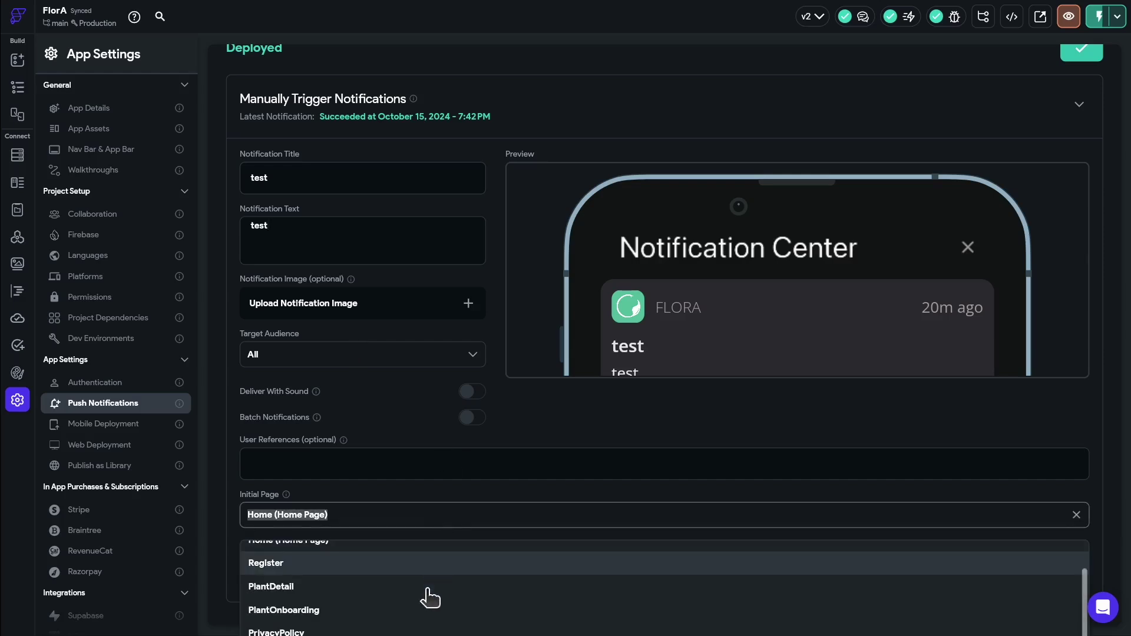
click(294, 632)
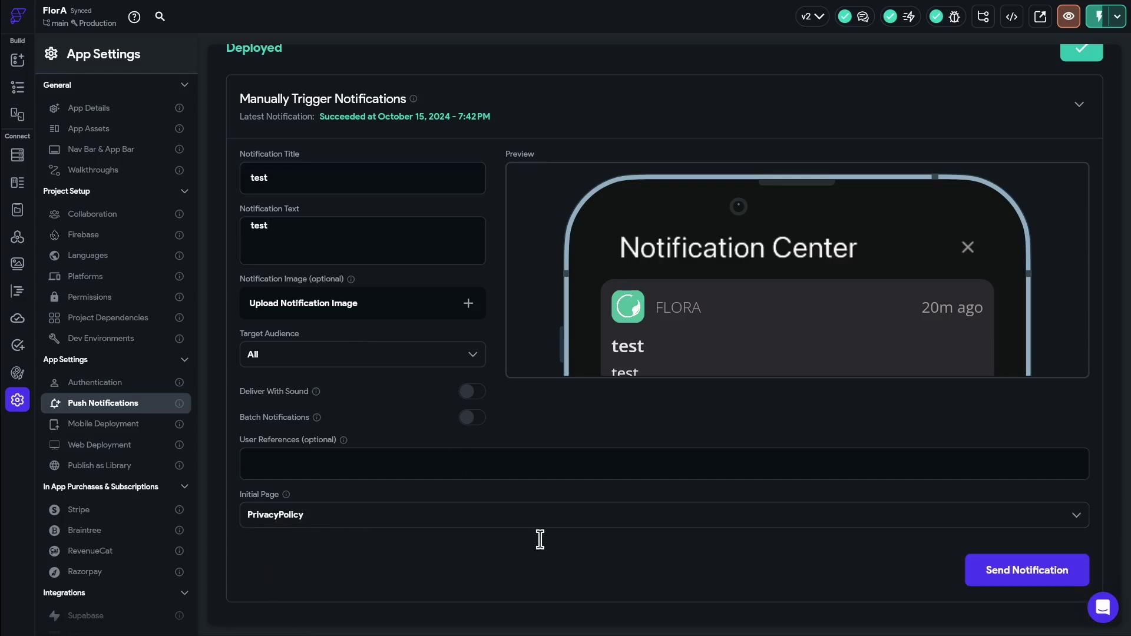
Send the test notification to all users, confirming with 'Send Notification'.
click(995, 570)
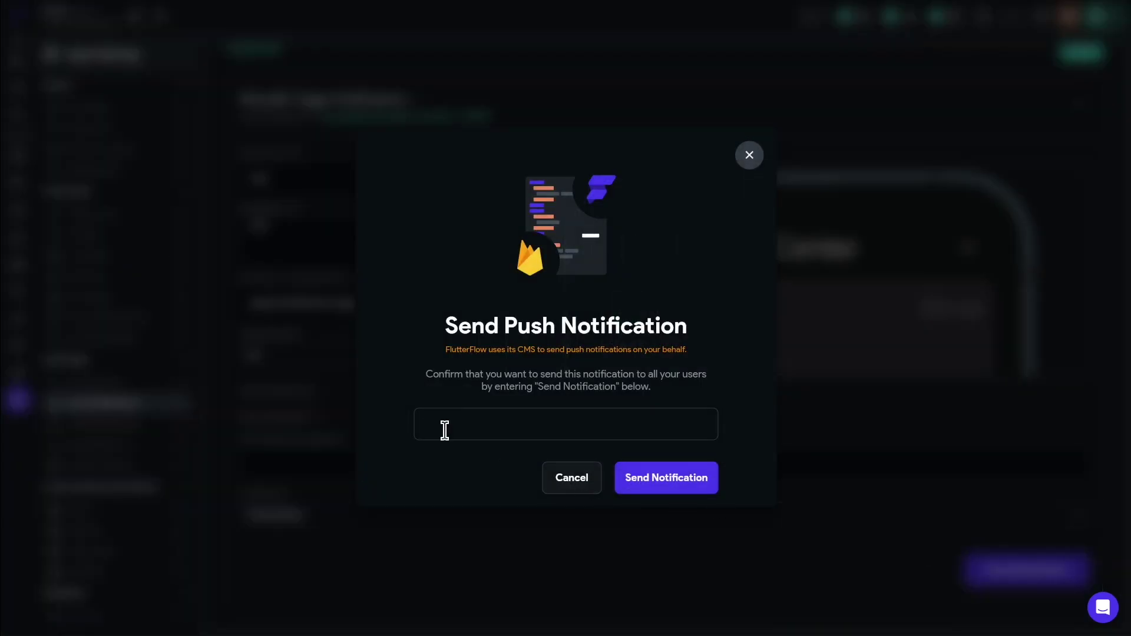
text(Send Notification)
click(652, 484)
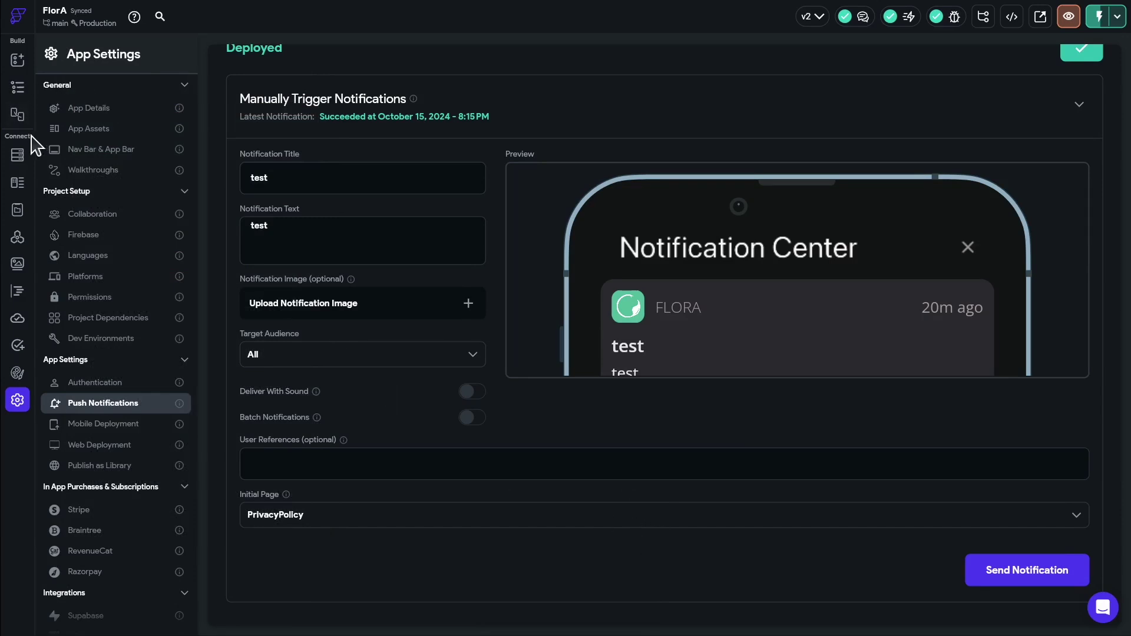
click(21, 88)
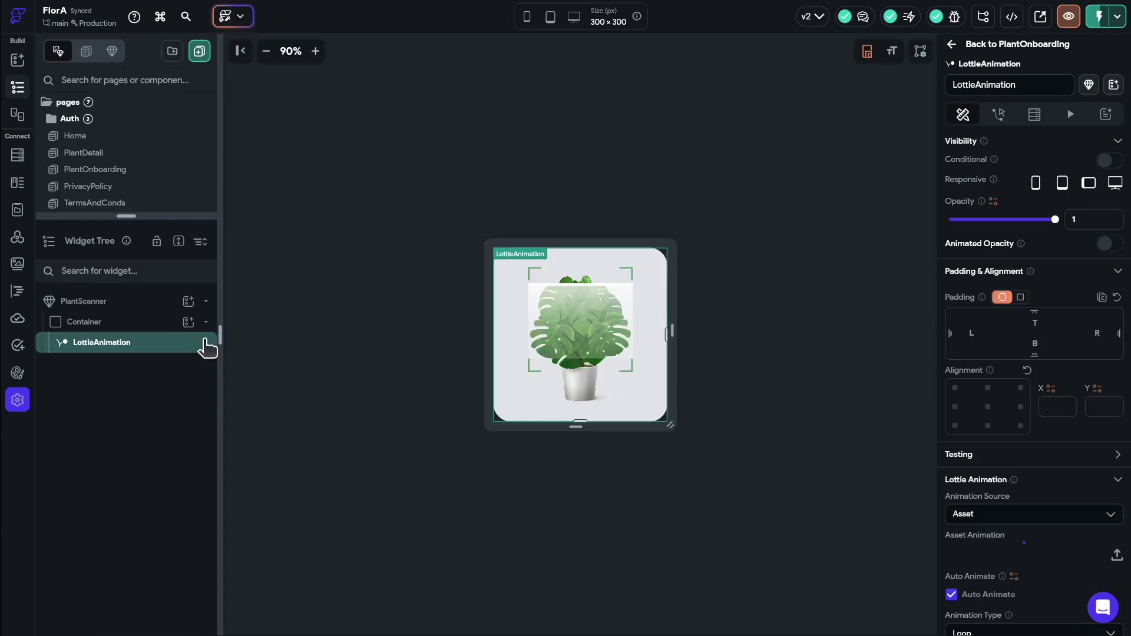
Add a Trigger Push Notification action to the Home page's plant ListView via the action flow editor.
click(75, 136)
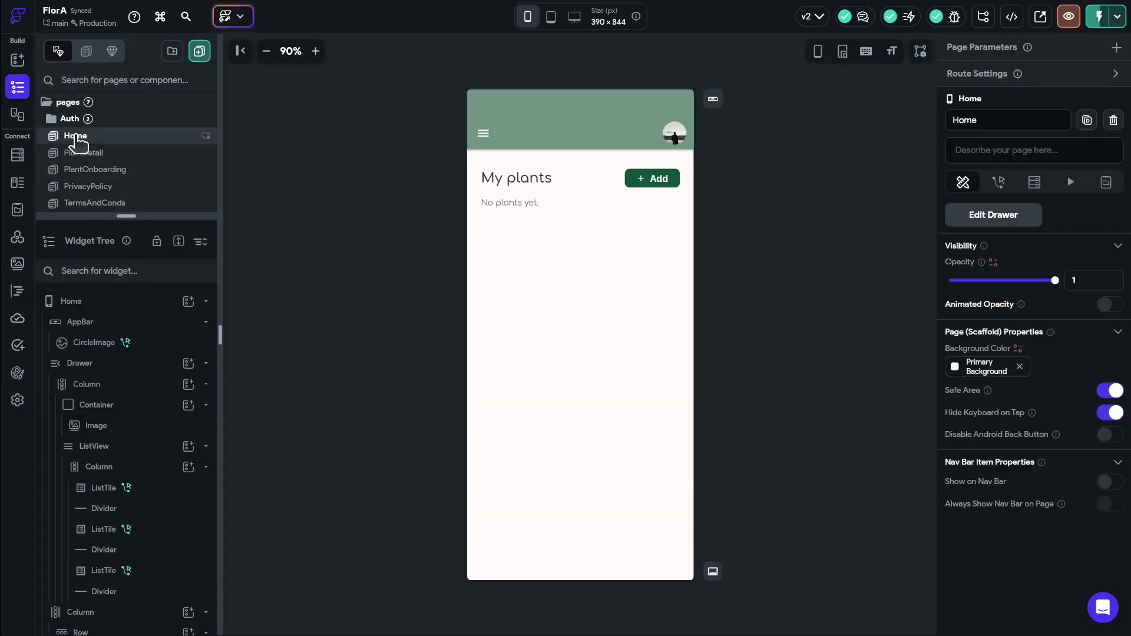
click(519, 206)
click(998, 94)
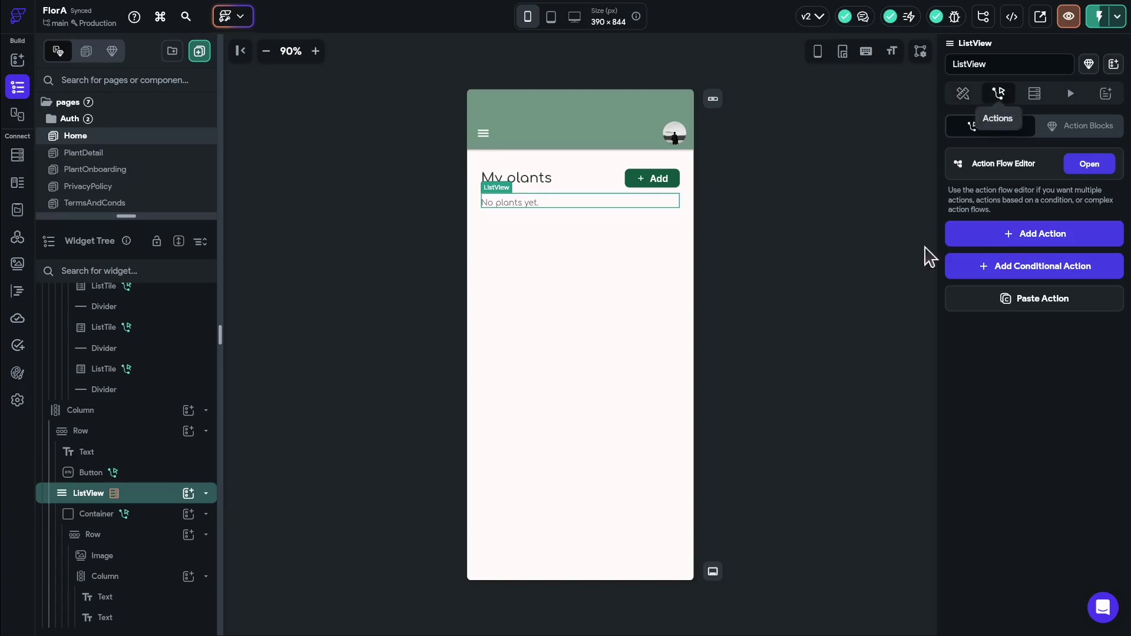
click(1041, 236)
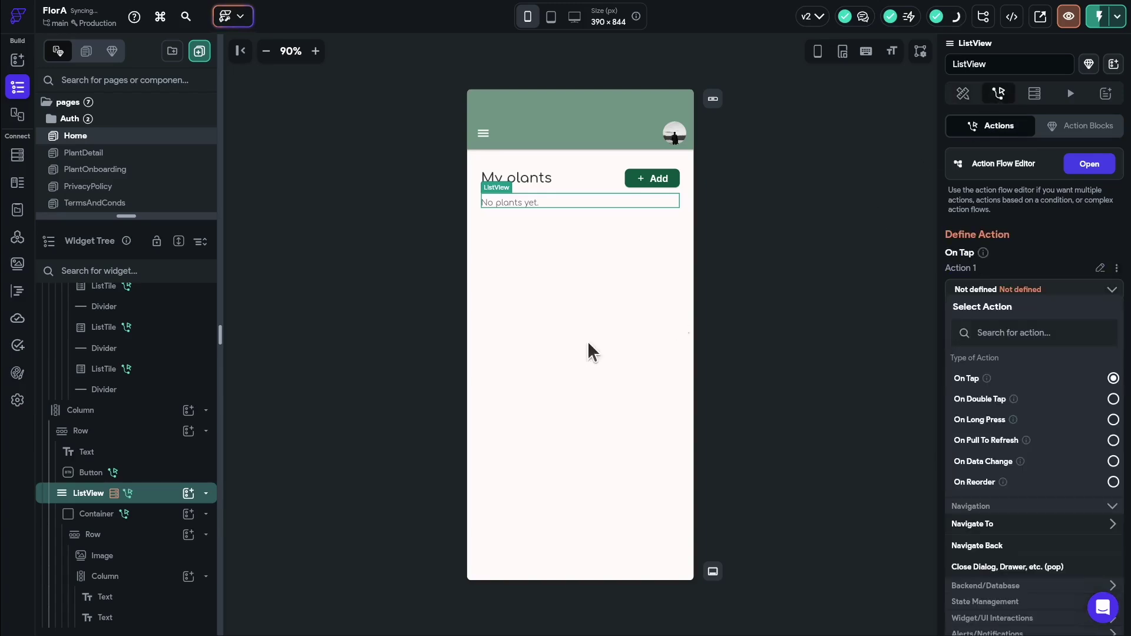
click(1089, 164)
click(974, 184)
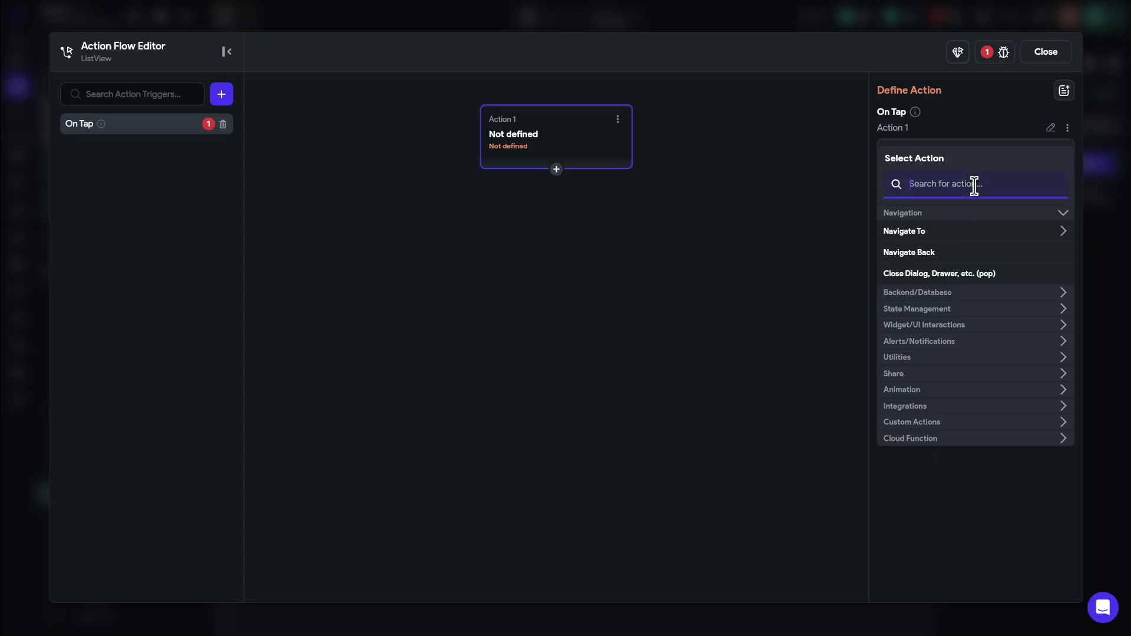
text(notif)
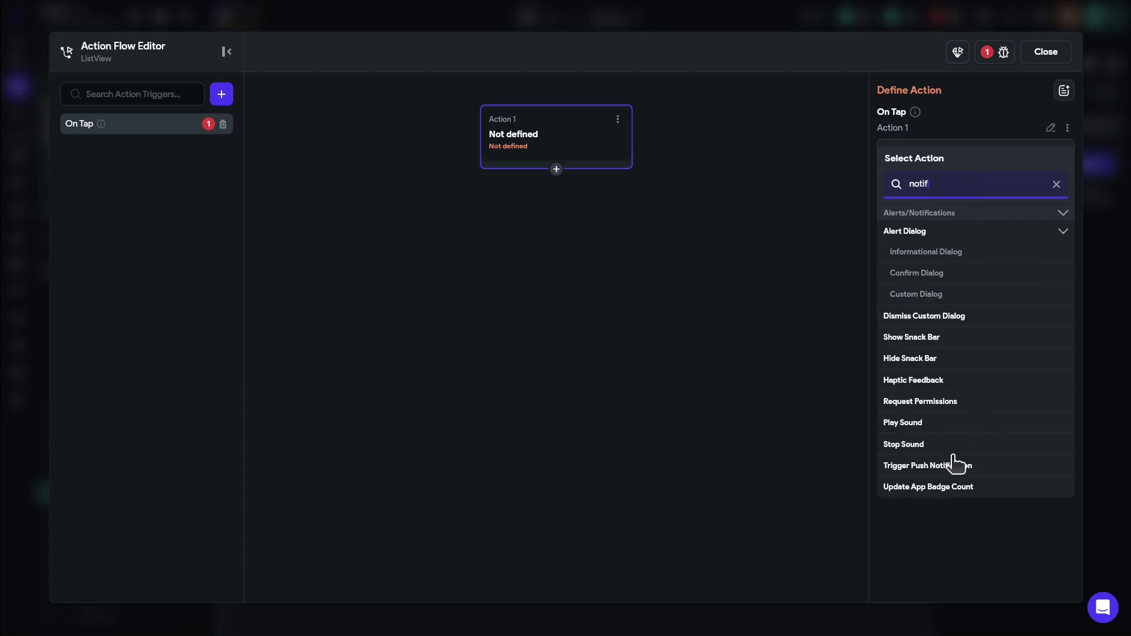
click(938, 466)
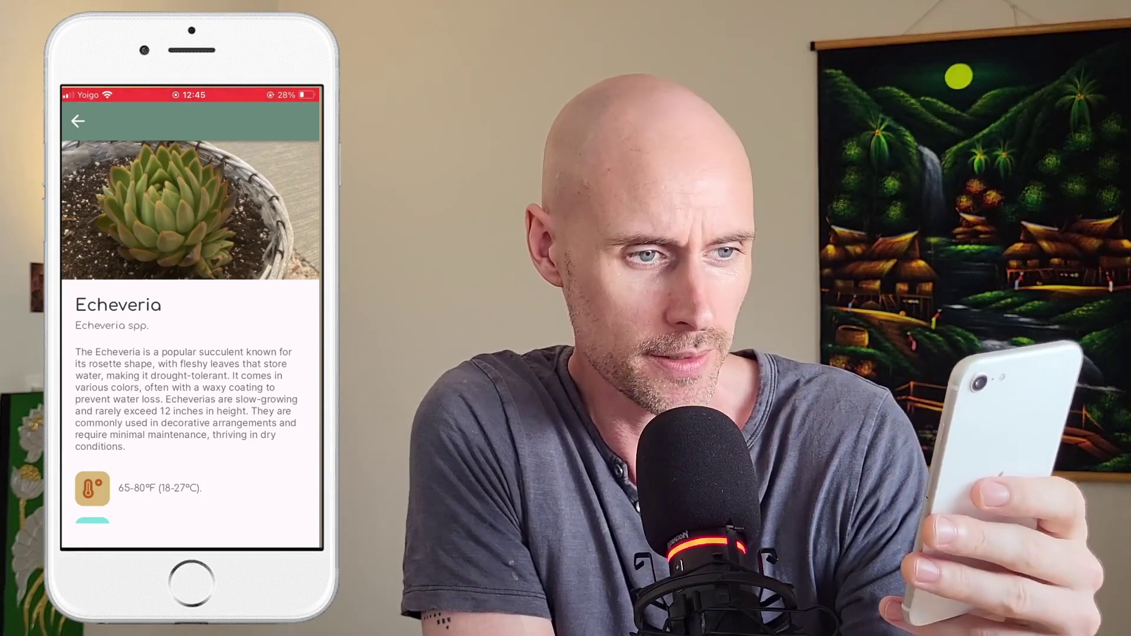
Accept the Echeveria identification and save the plant with the nickname 'Planty'.
scroll(189, 331, down, 1)
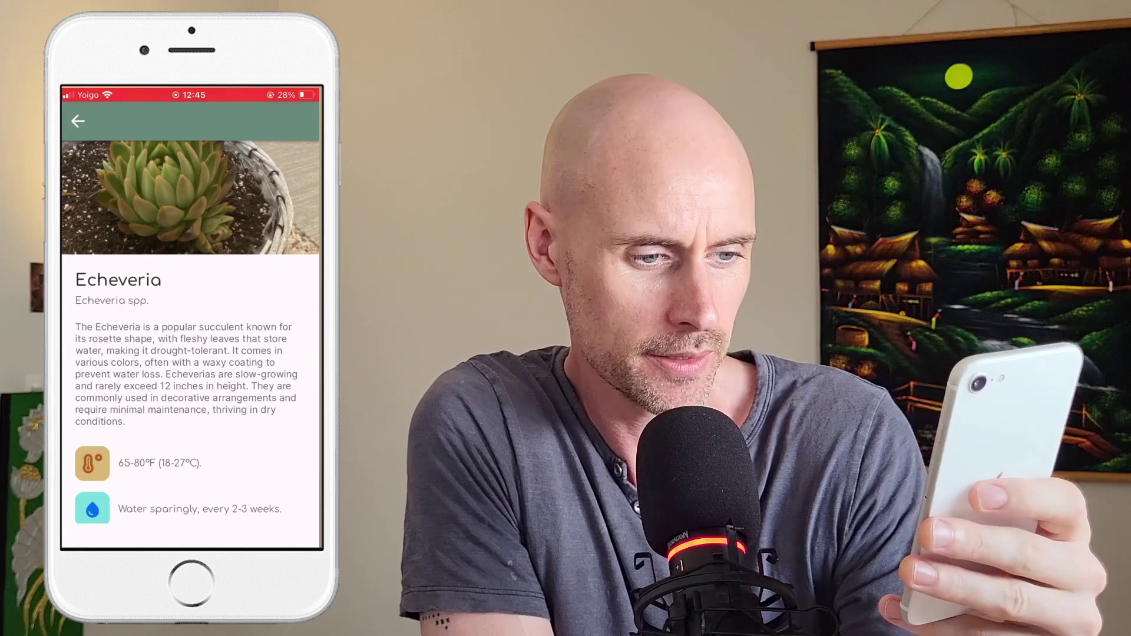
scroll(190, 331, down, 5)
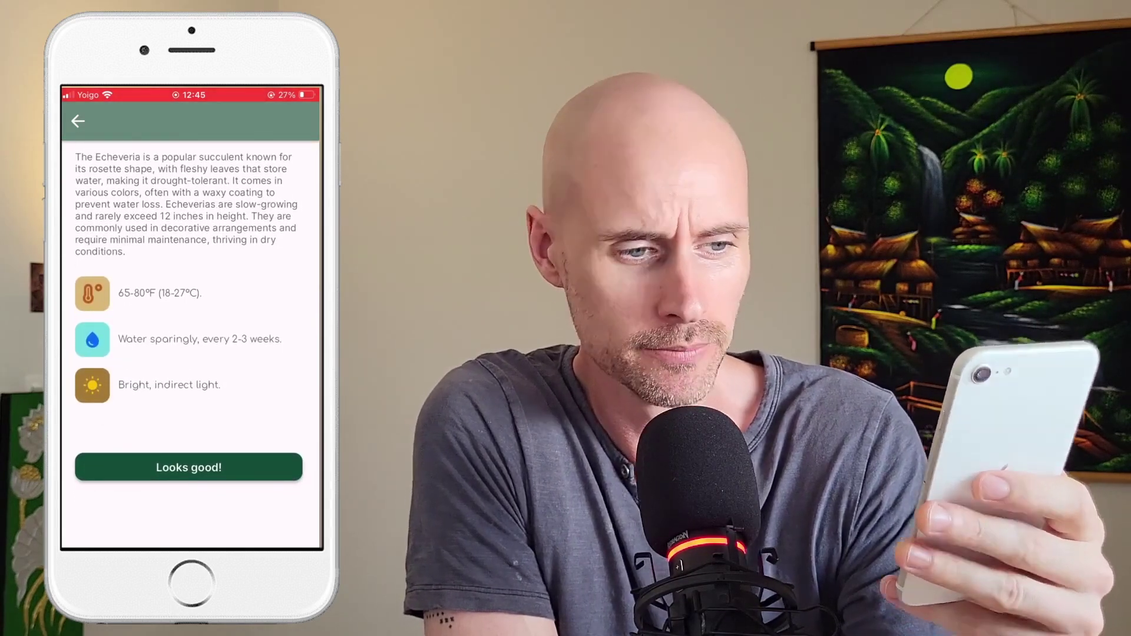
scroll(190, 331, down, 1)
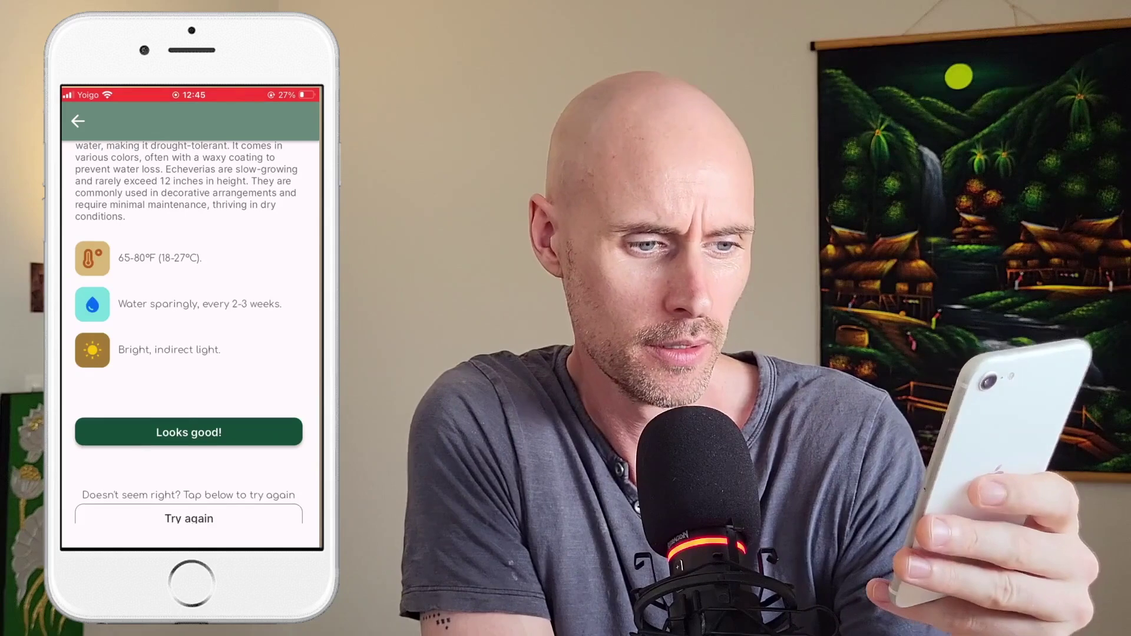
click(189, 431)
click(189, 270)
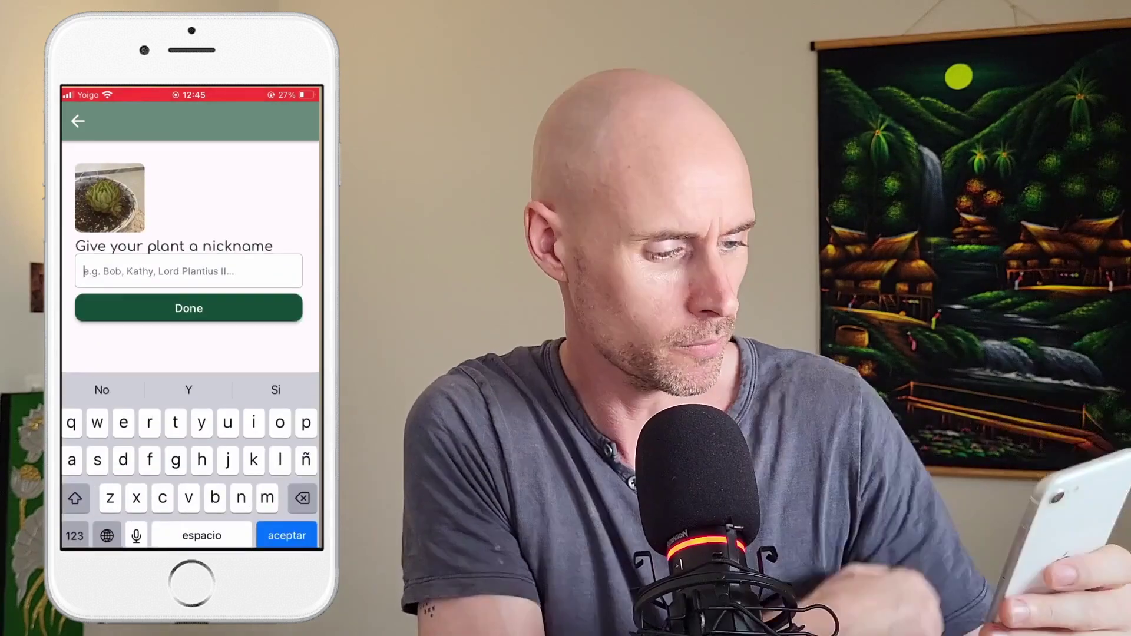
text(Planty)
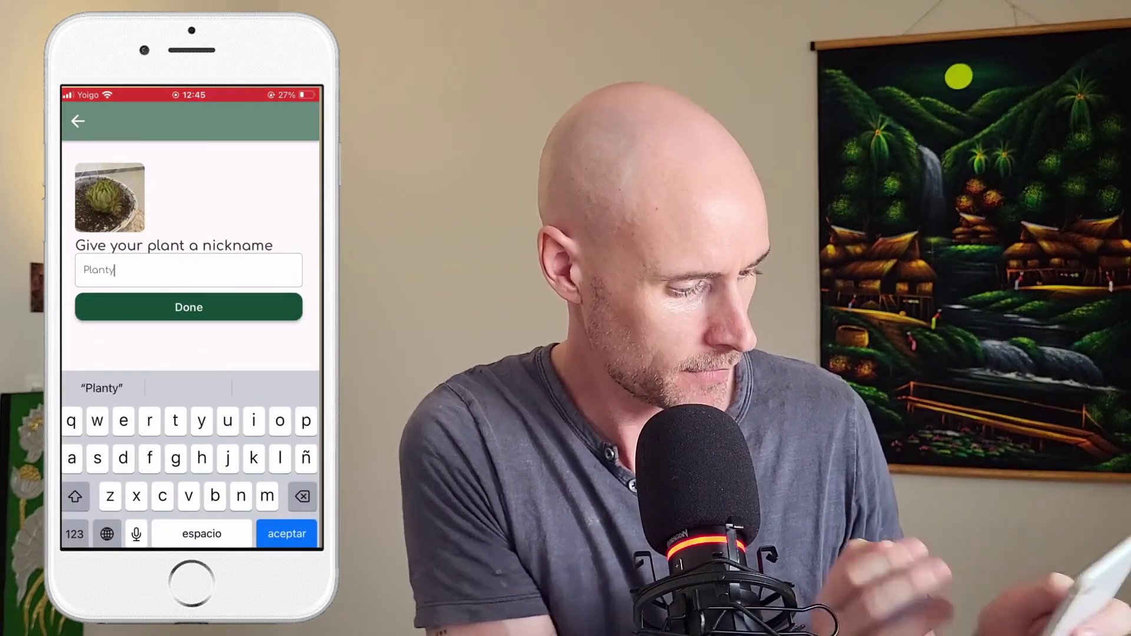
click(188, 307)
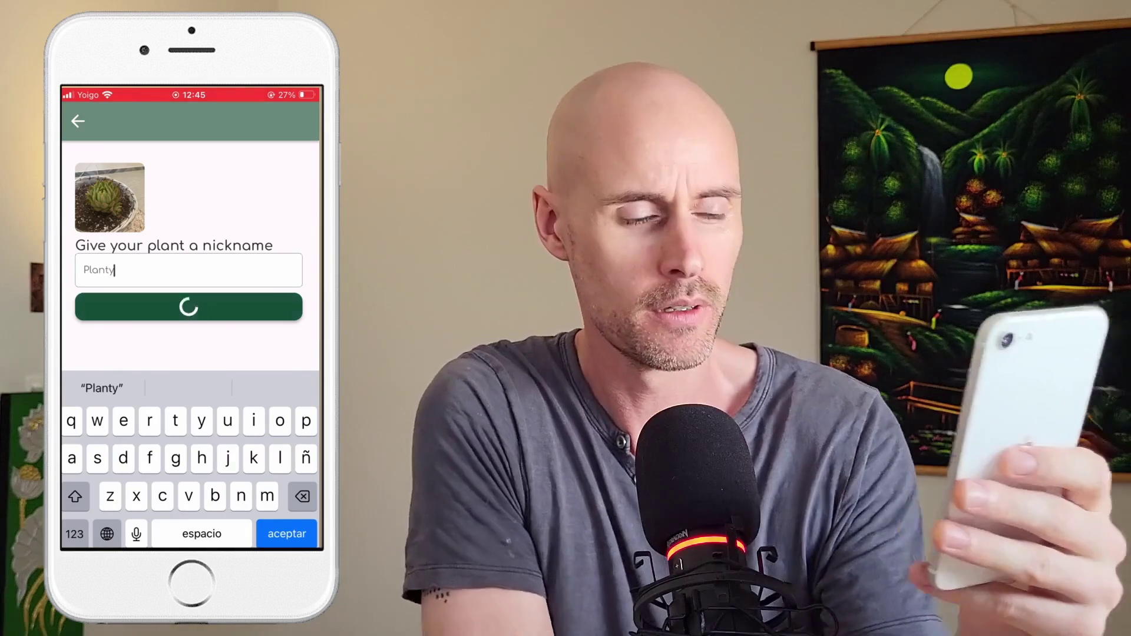
Start a camera-based health assessment from Planty's detail page.
click(188, 232)
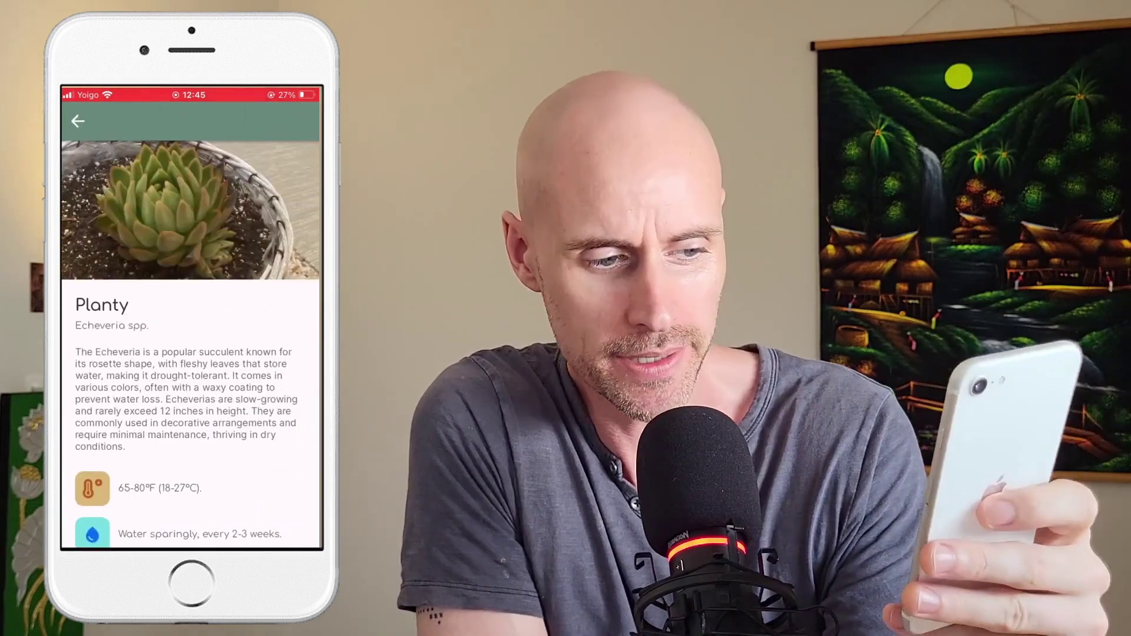
scroll(190, 343, down, 5)
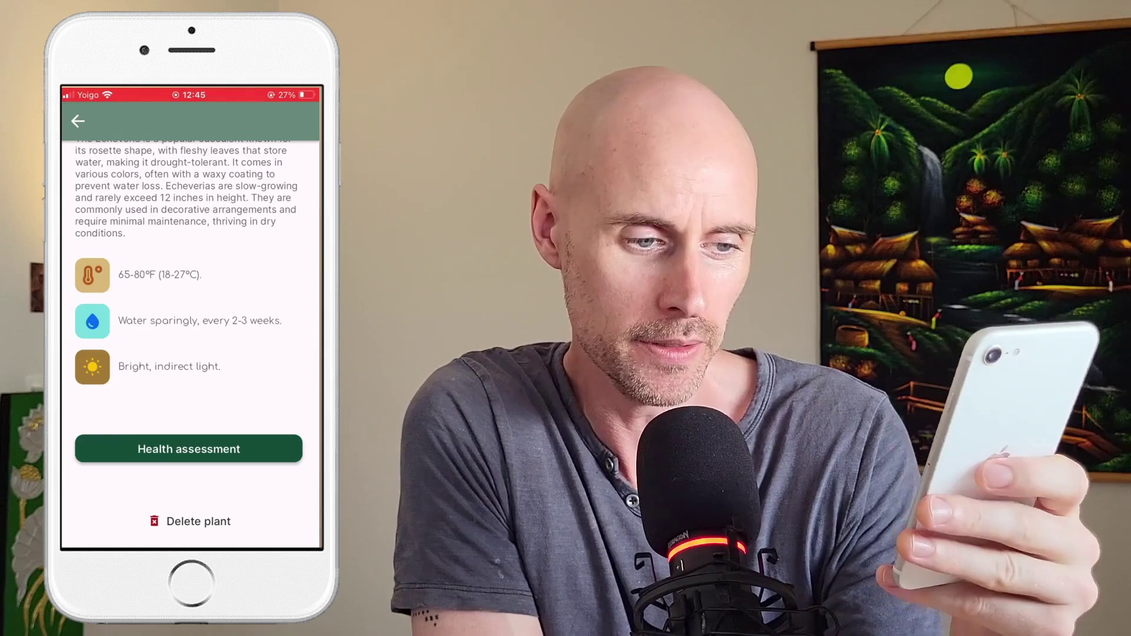
click(189, 449)
click(189, 512)
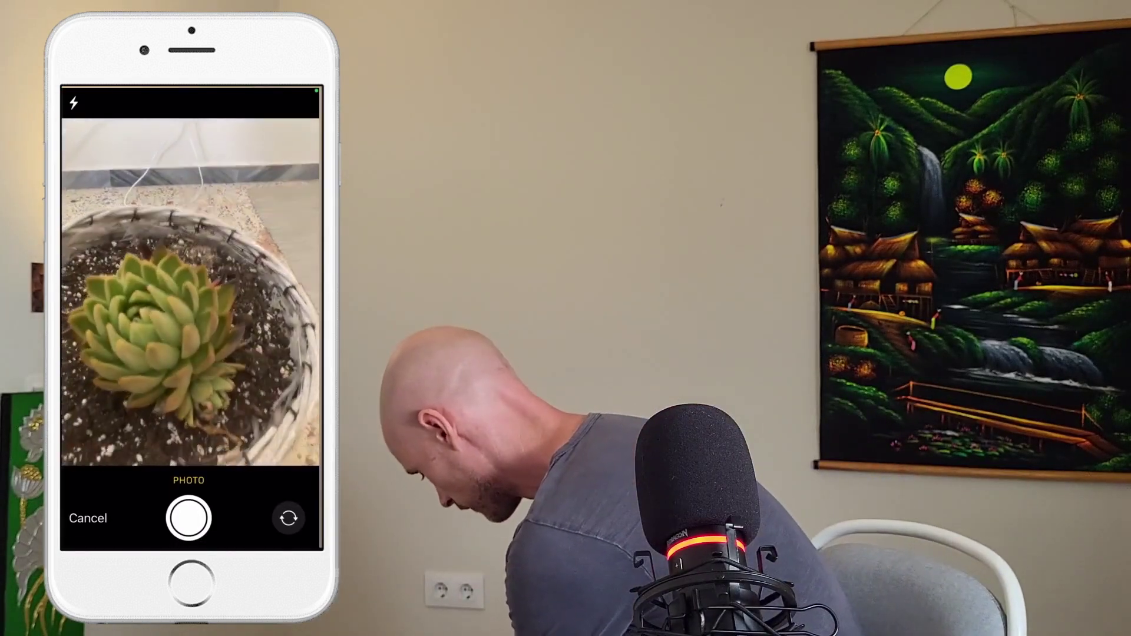
Photograph Planty, submit it, and review the overwatering diagnosis for its browning leaf tips.
click(189, 519)
click(281, 526)
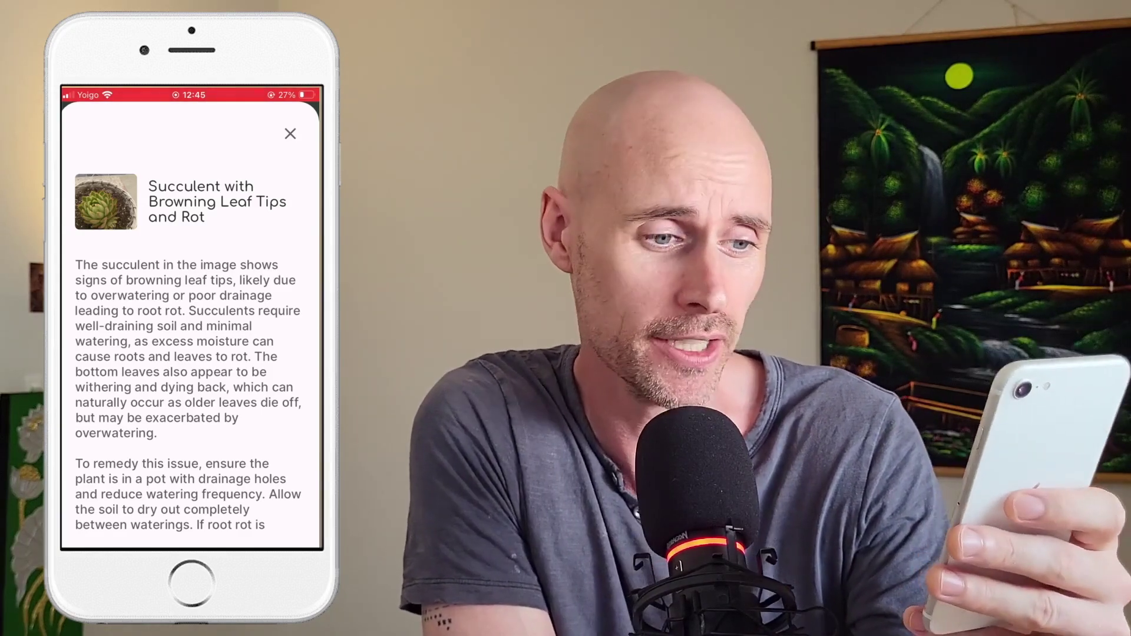
scroll(188, 330, down, 4)
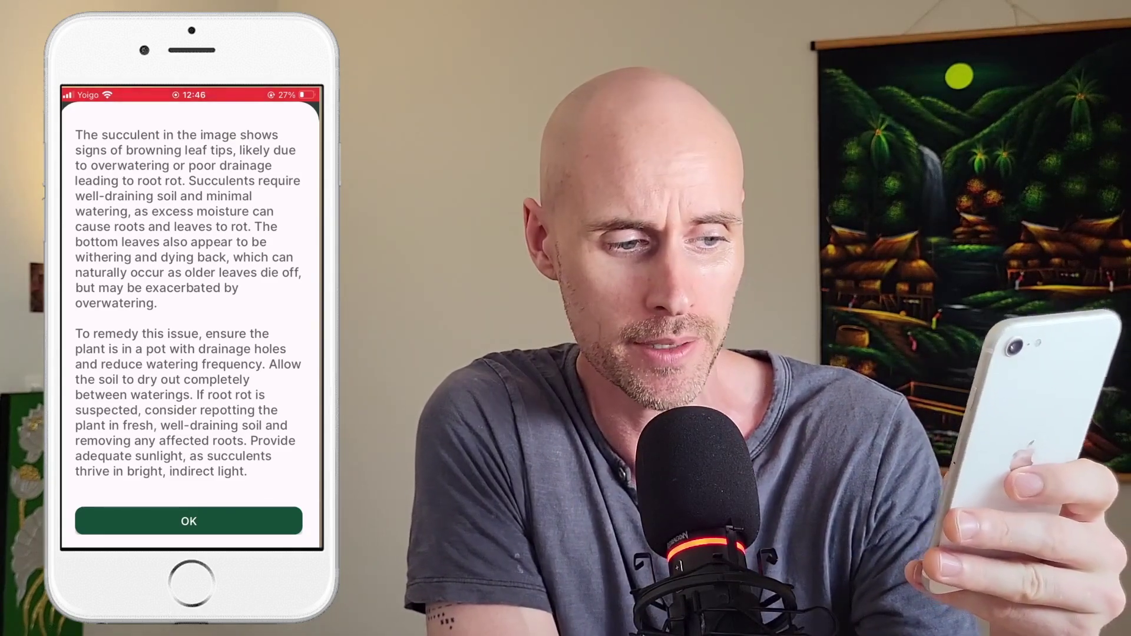
click(188, 520)
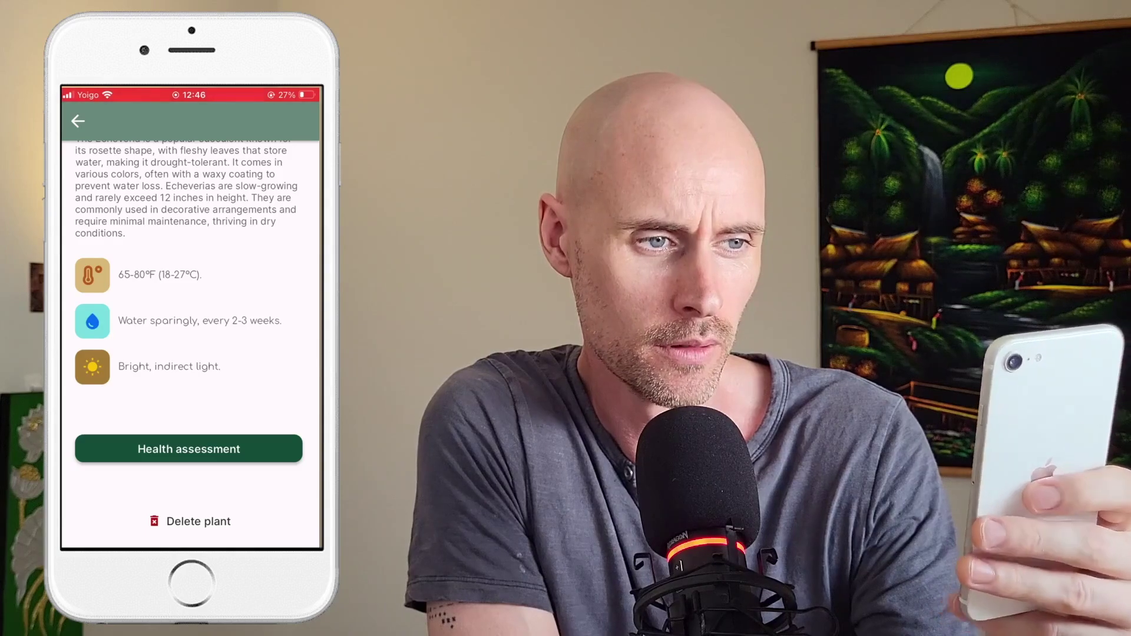
scroll(189, 330, up, 5)
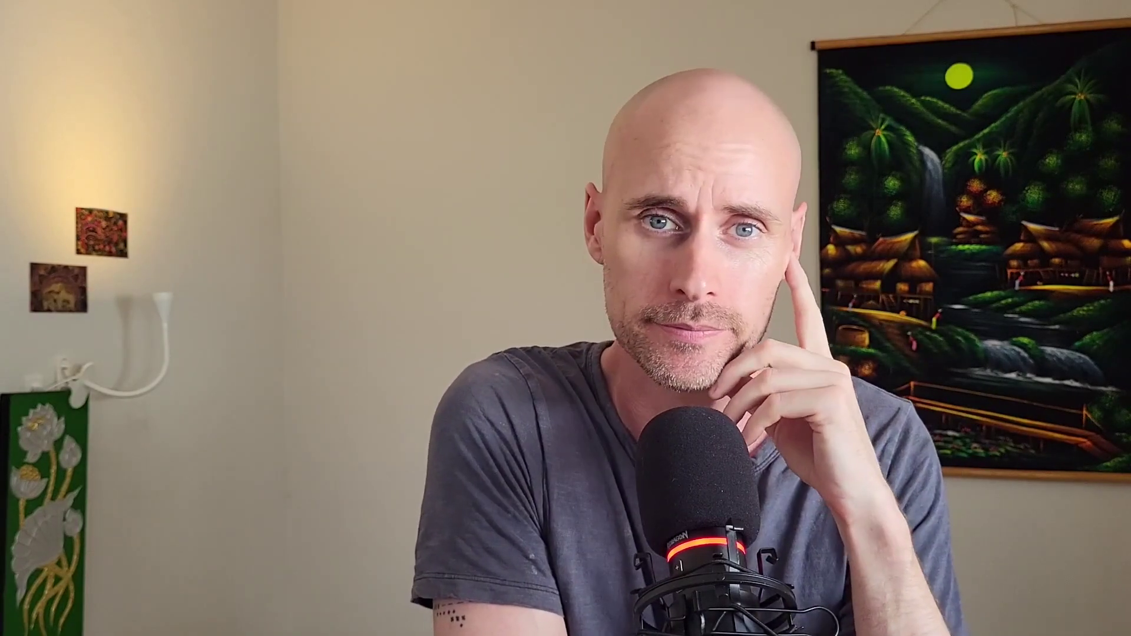
Scroll through the FlutterFlow course lessons, then the nocode.mba homepage's instructors and Hire an expert section.
click(340, 335)
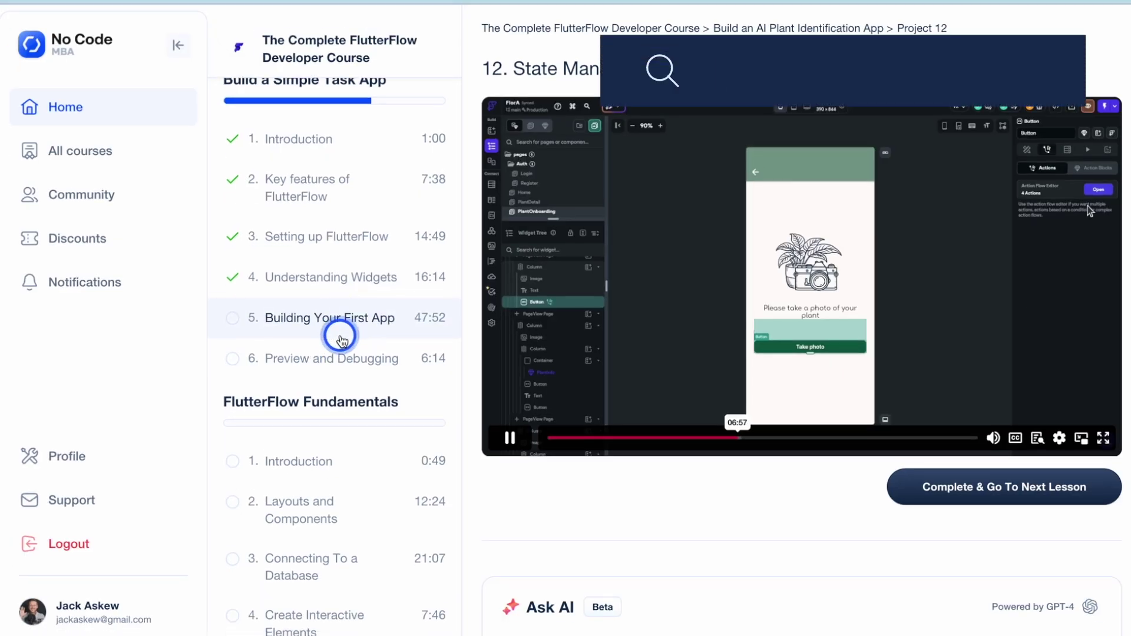
scroll(340, 334, down, 5)
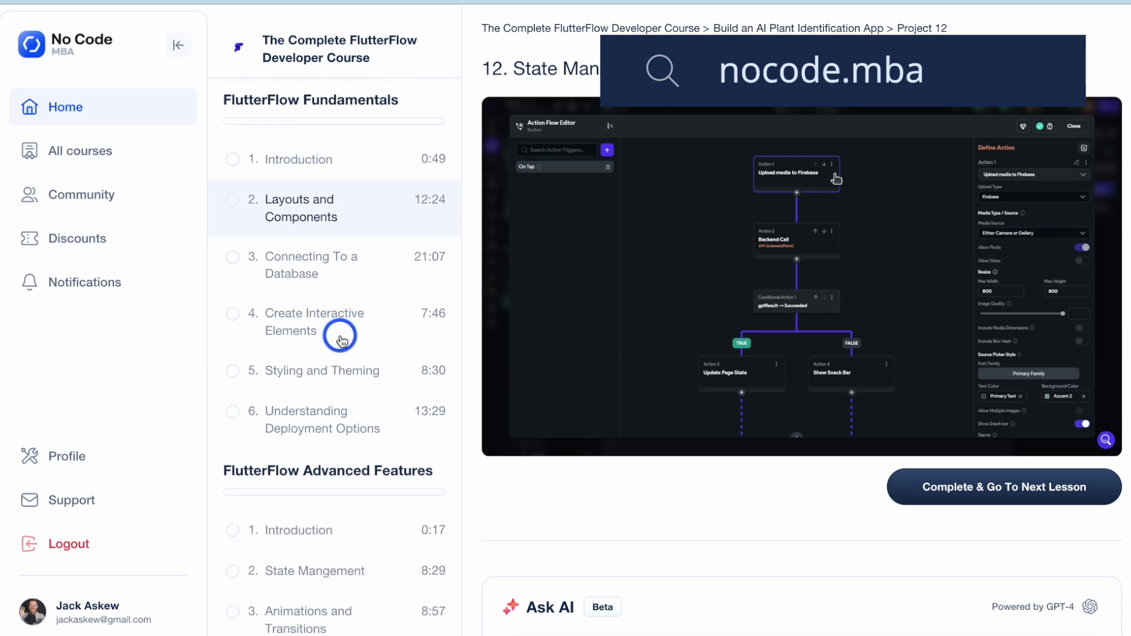
scroll(340, 336, down, 3)
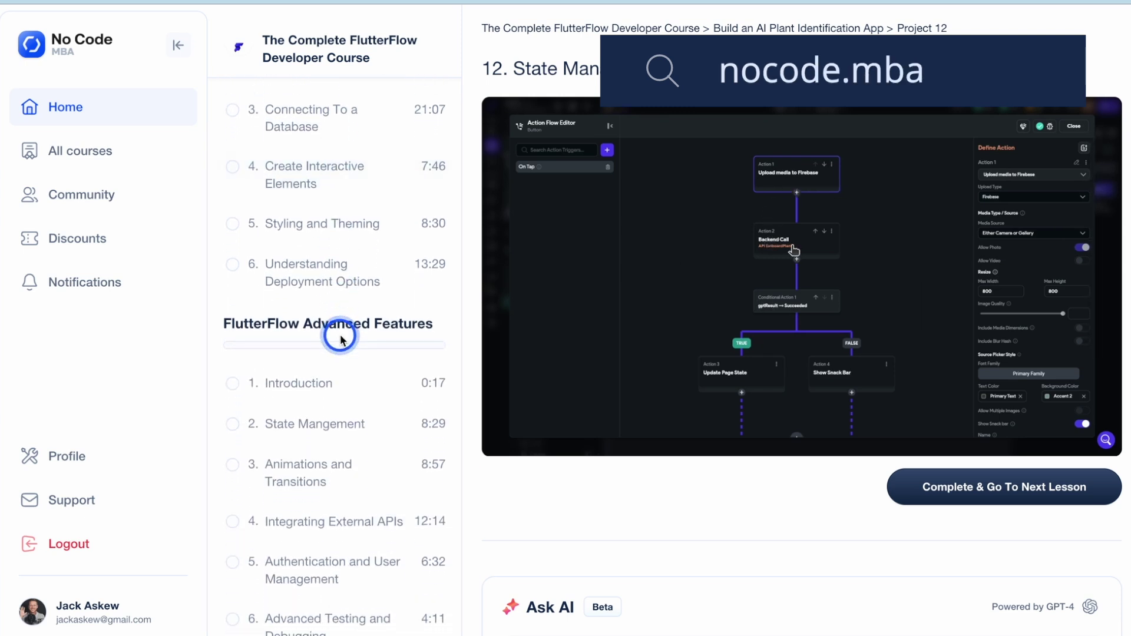
scroll(340, 339, down, 4)
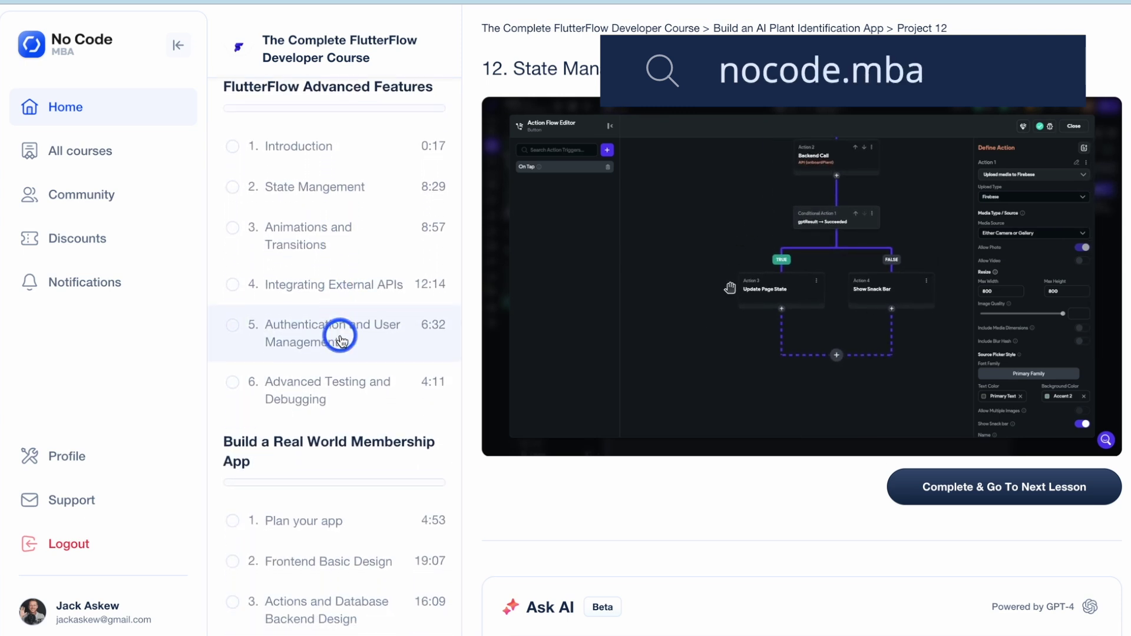
scroll(340, 335, down, 5)
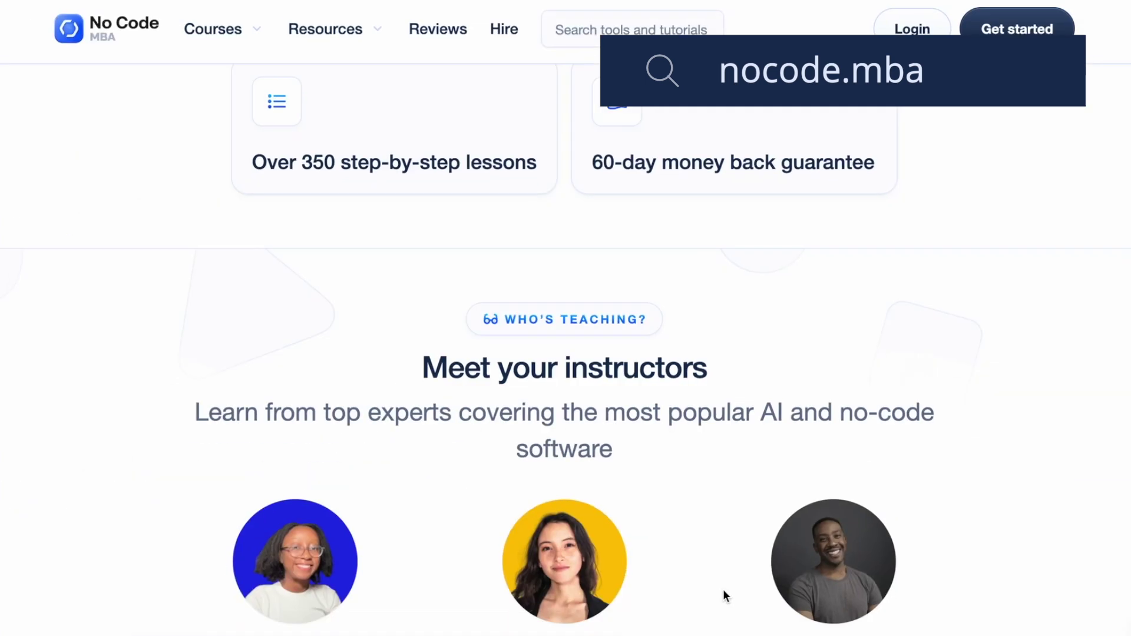
scroll(722, 589, down, 4)
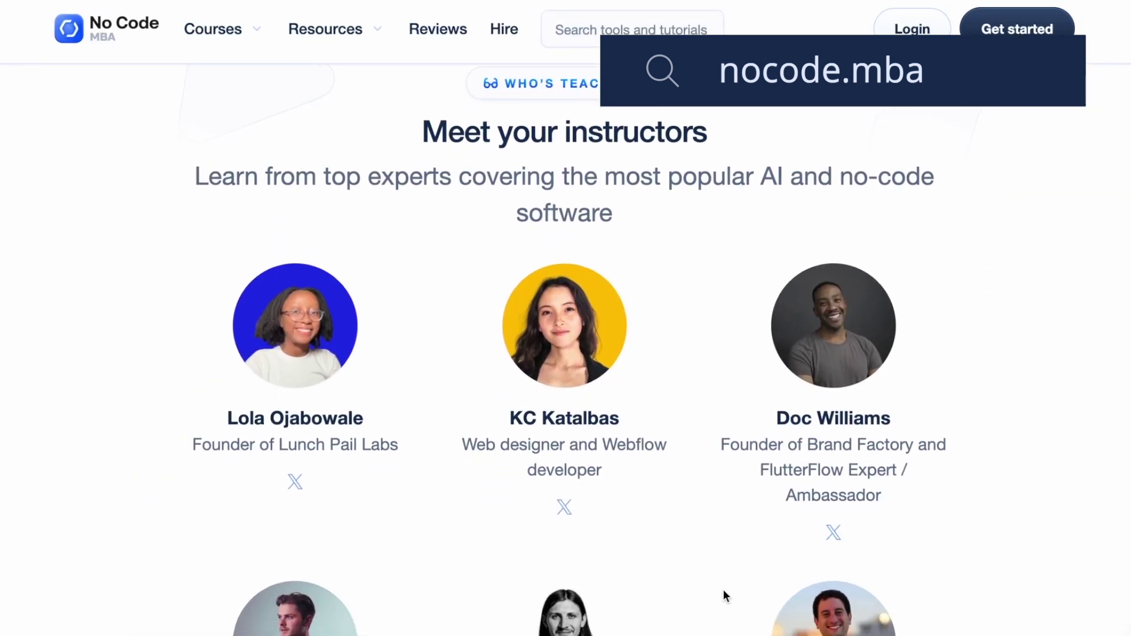
scroll(723, 589, down, 8)
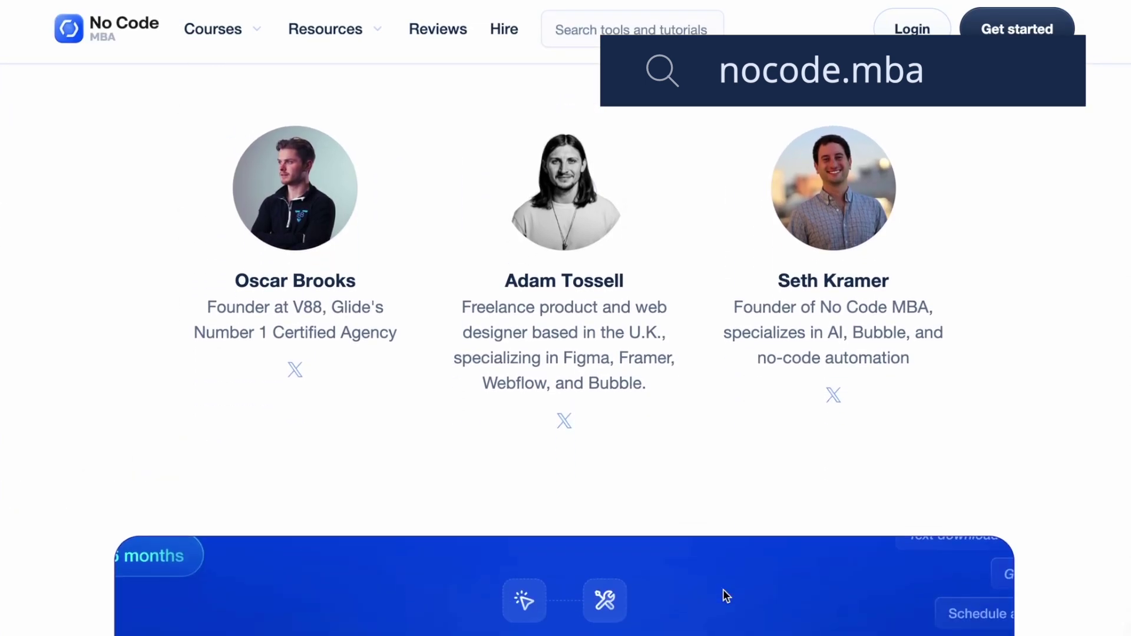
scroll(723, 589, down, 6)
scroll(723, 589, down, 2)
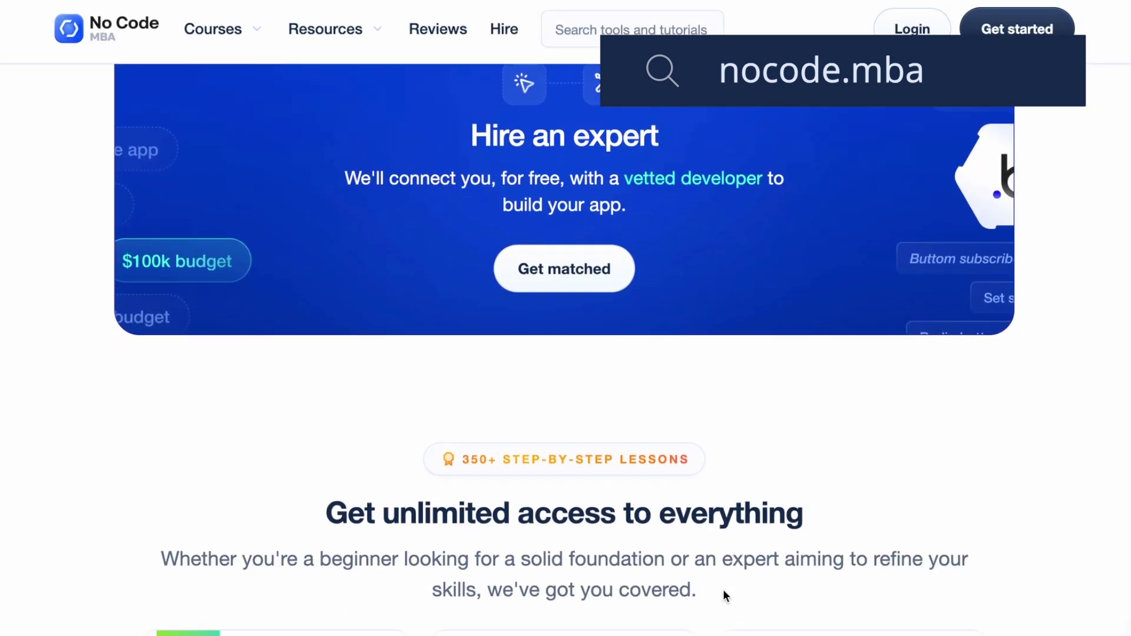